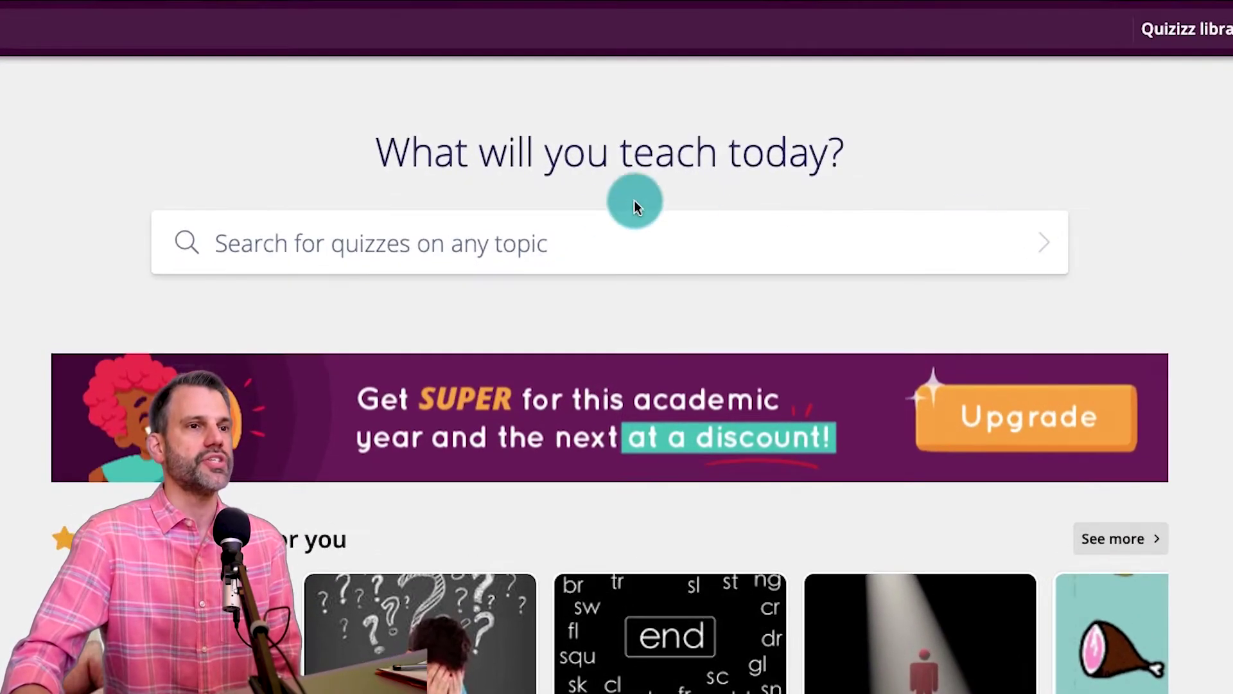
# Step: Browse the library's recommended quizzes and its subject collections, including Mathematics, English and Language Arts, World Languages and Science
pyautogui.scroll(-4, 581, 257)
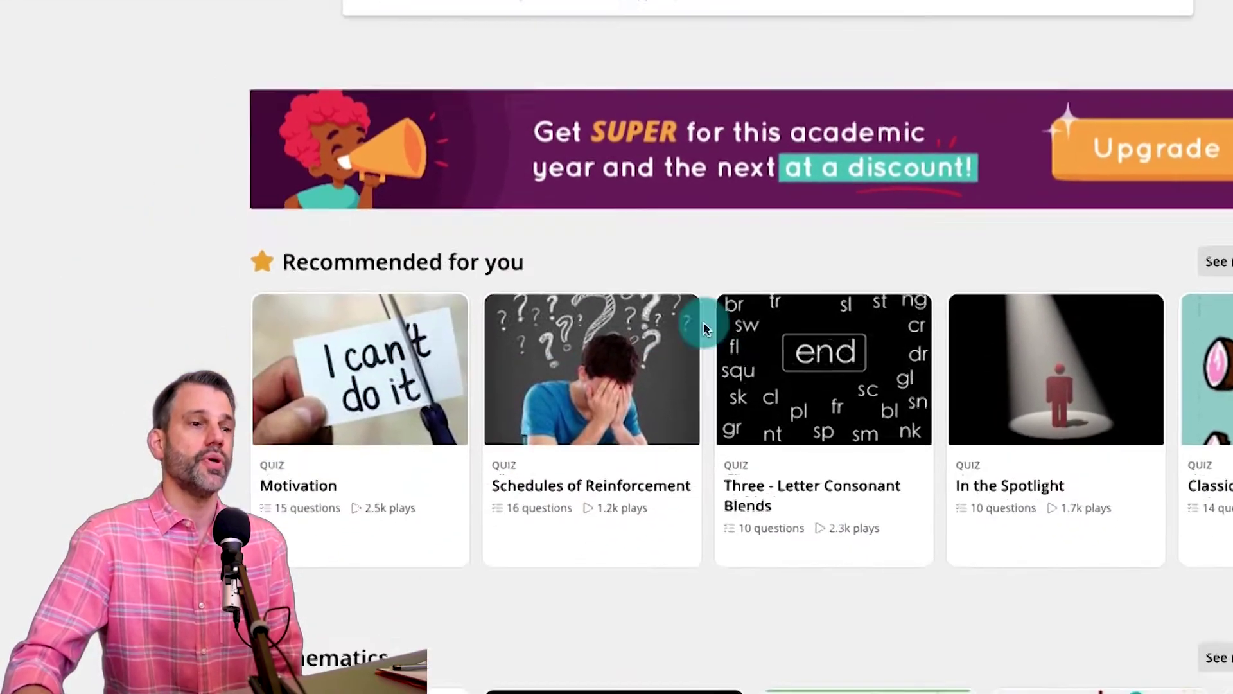
pyautogui.scroll(-10, 538, 389)
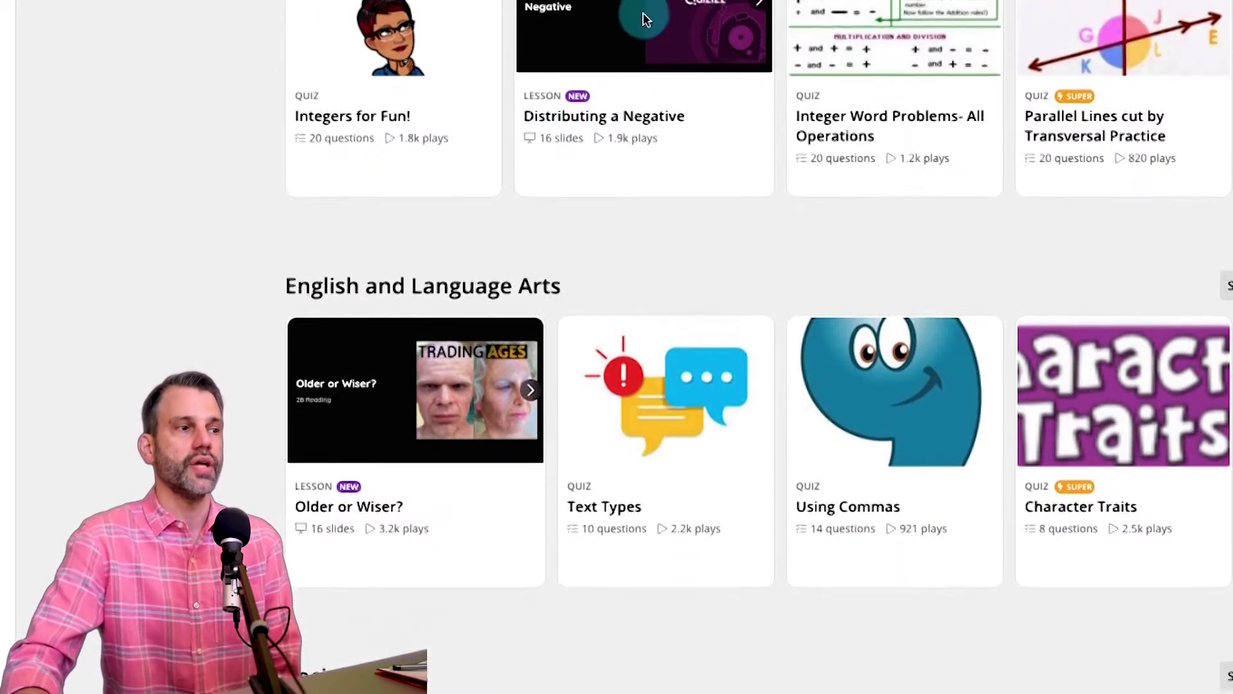
pyautogui.scroll(-13, 624, 82)
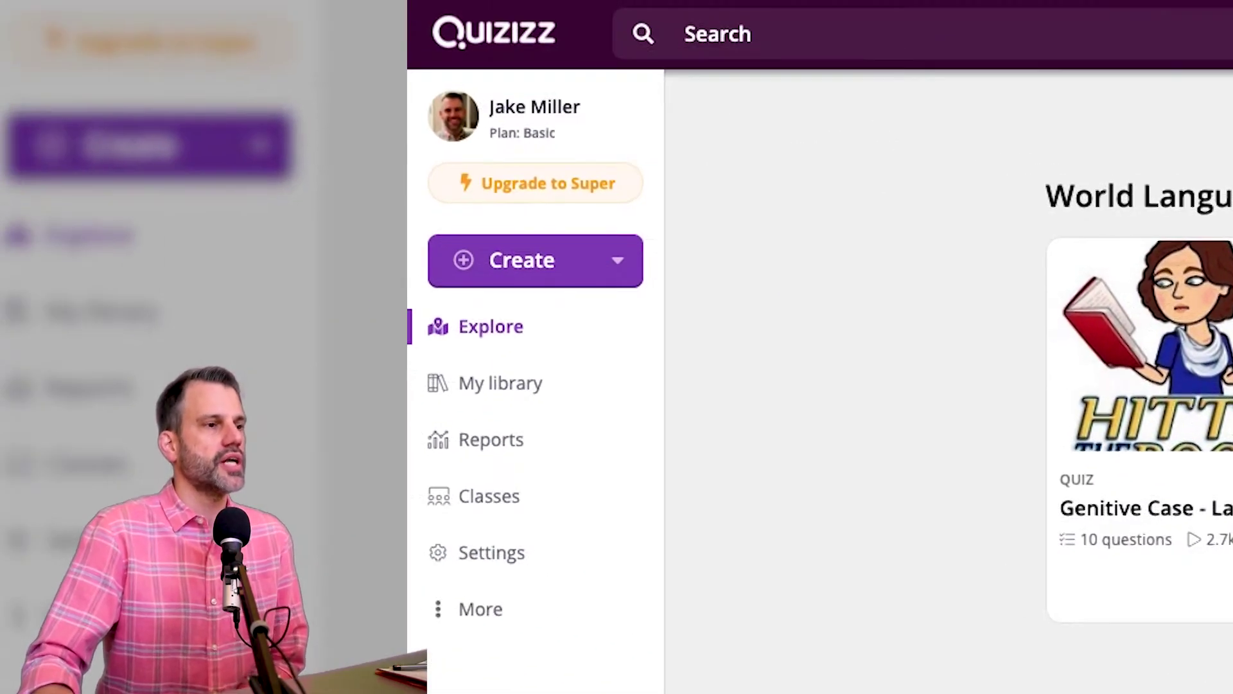
pyautogui.scroll(-2, 535, 266)
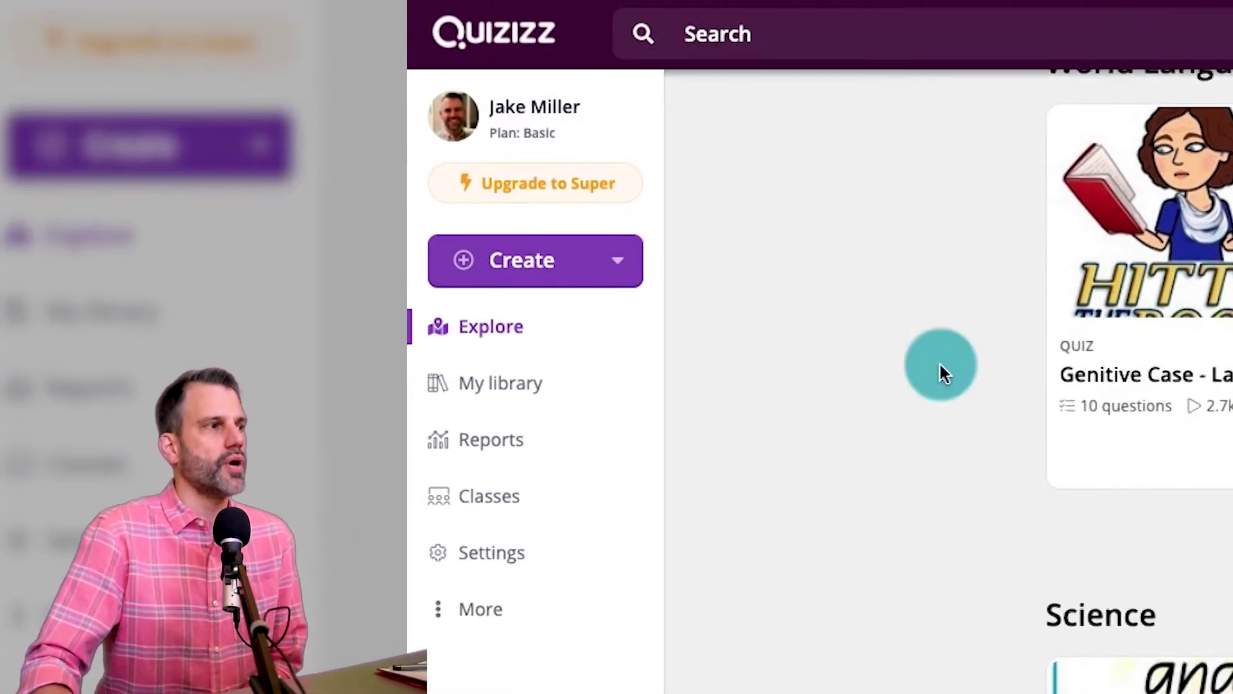
# Step: Start a new quiz and name it with the creator's handle followed by "'s Tacos Quiz"
pyautogui.click(515, 270)
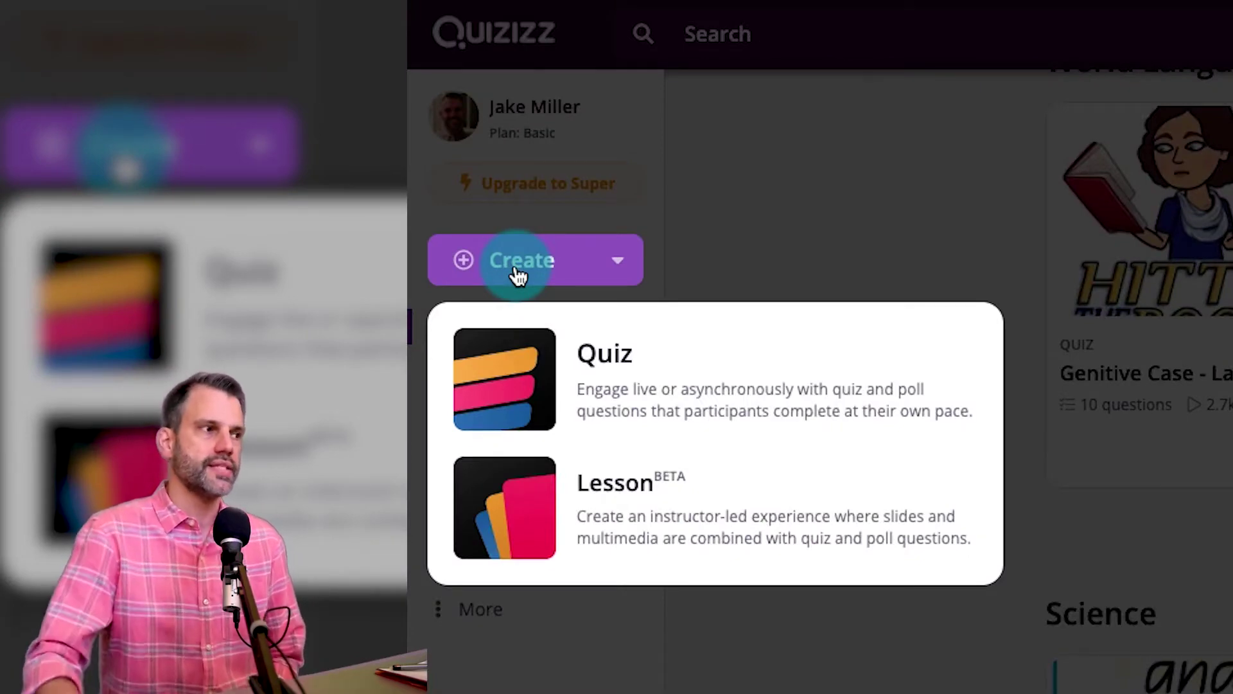
pyautogui.click(597, 360)
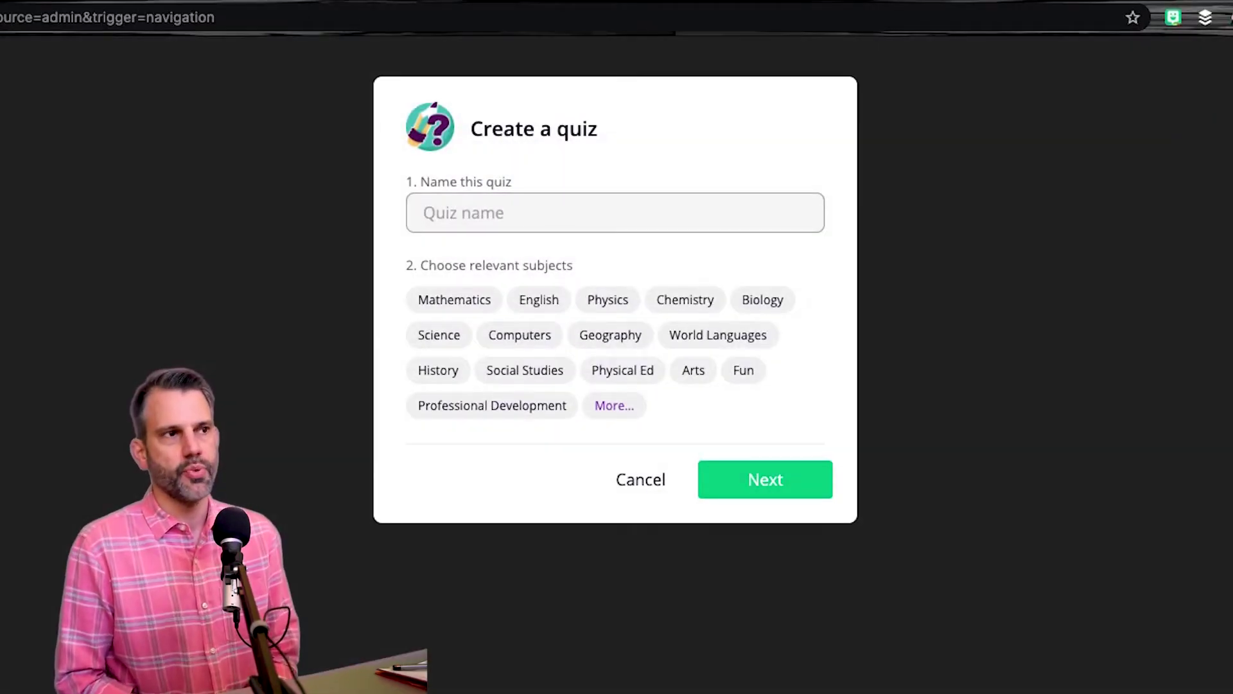
pyautogui.click(441, 200)
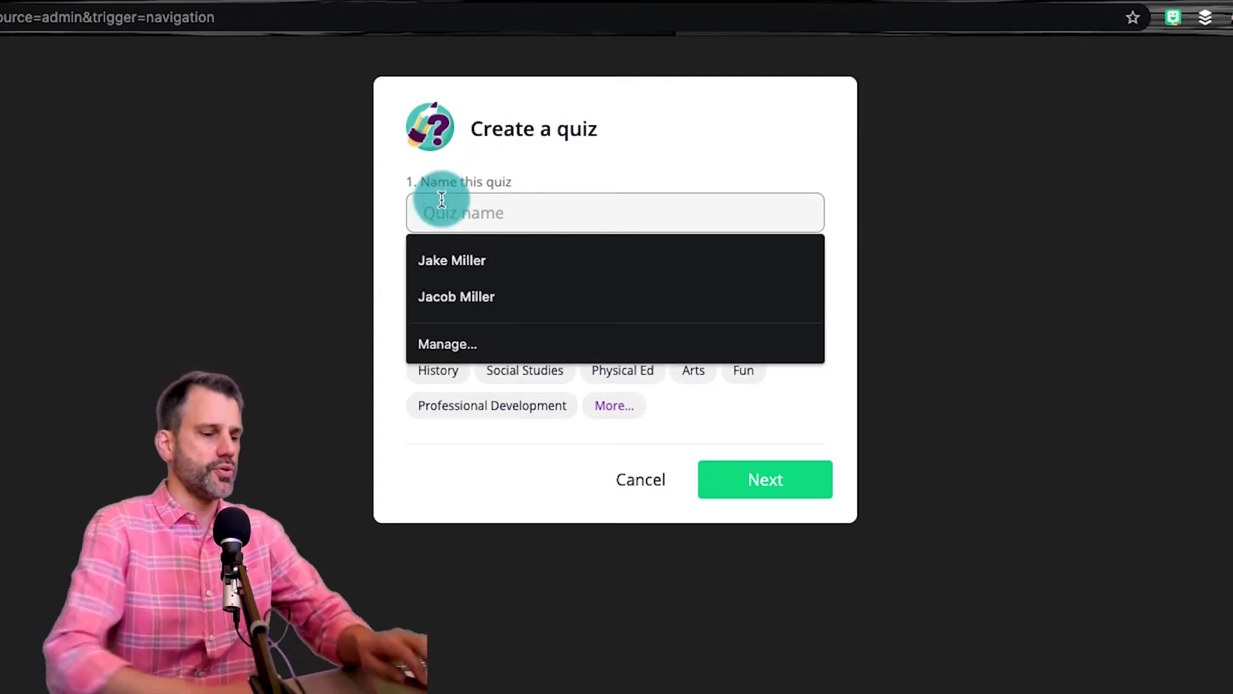
pyautogui.write("@JakeMillerTech's. TGac")
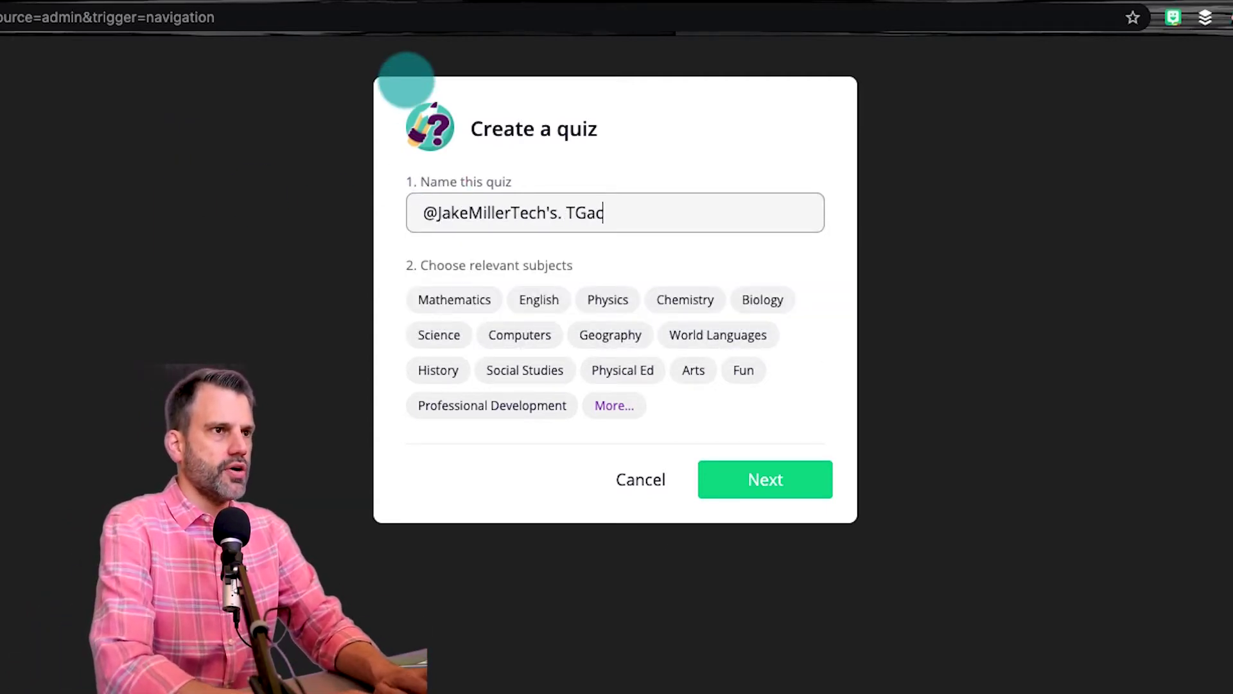
pyautogui.press('BackSpace')
pyautogui.press('BackSpace')
pyautogui.press('BackSpace')
pyautogui.press('BackSpace')
pyautogui.press('BackSpace')
pyautogui.press('BackSpace')
pyautogui.write(' Tac')
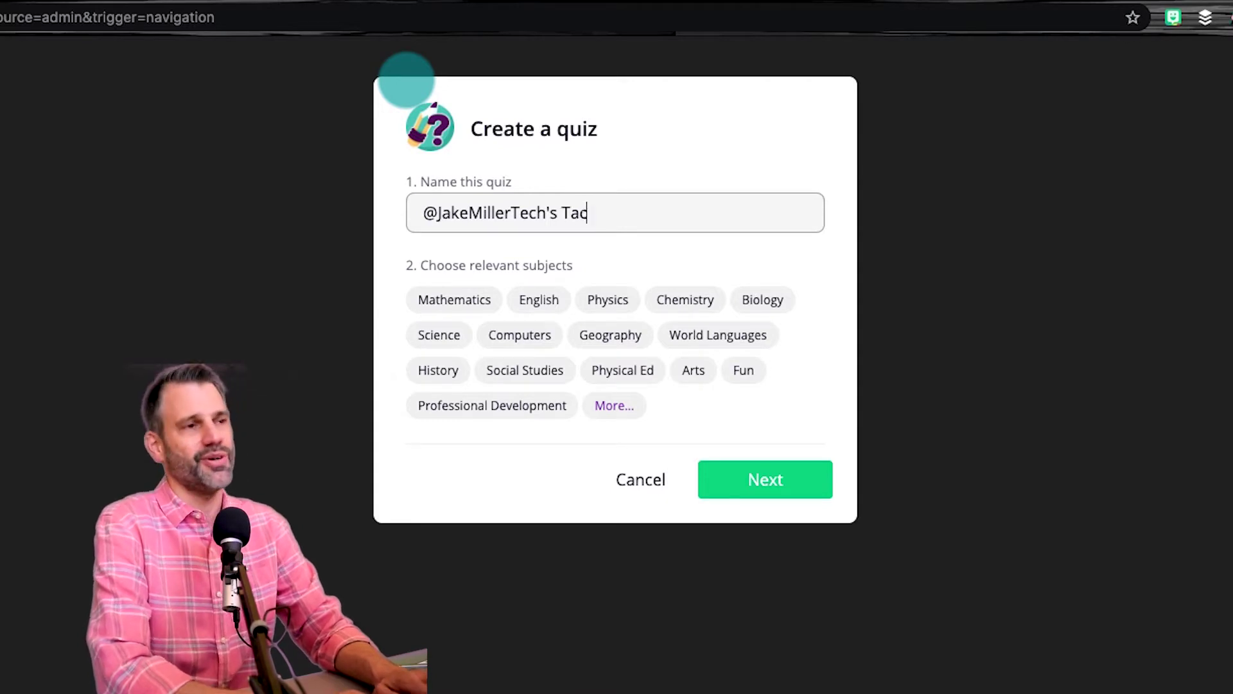
pyautogui.write('os Quiz')
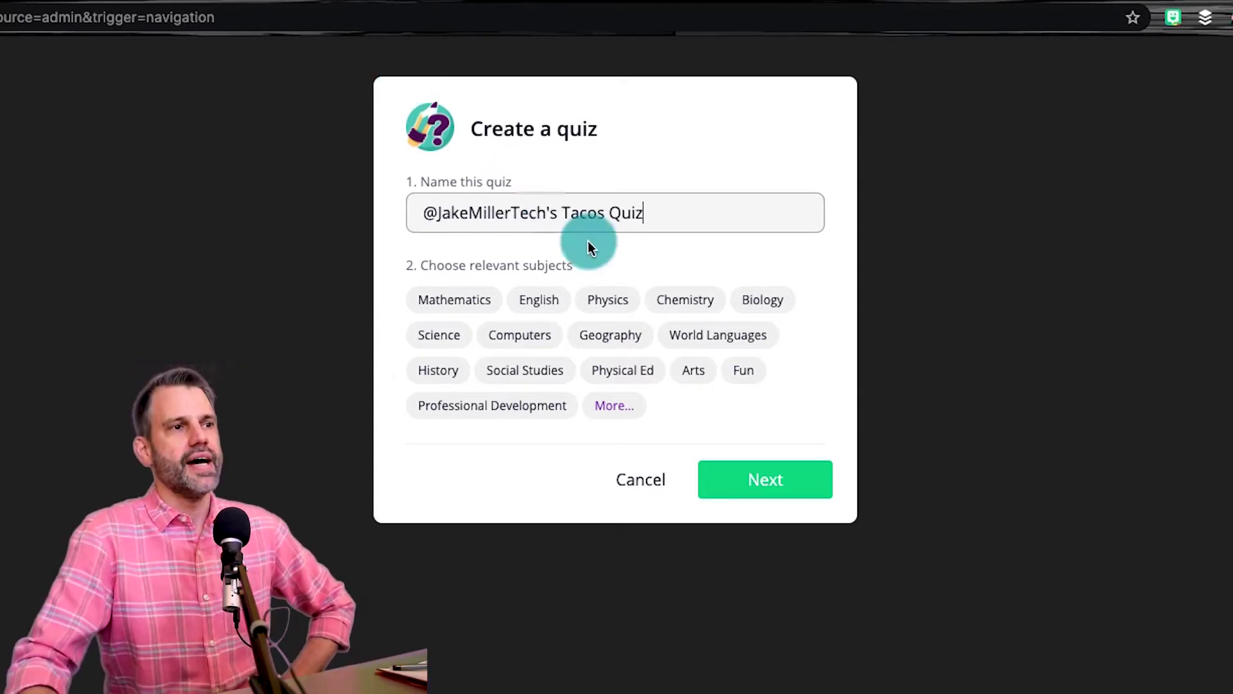
# Step: Assign the Fun subject to the quiz and proceed to the quiz editor
pyautogui.click(677, 332)
pyautogui.click(736, 376)
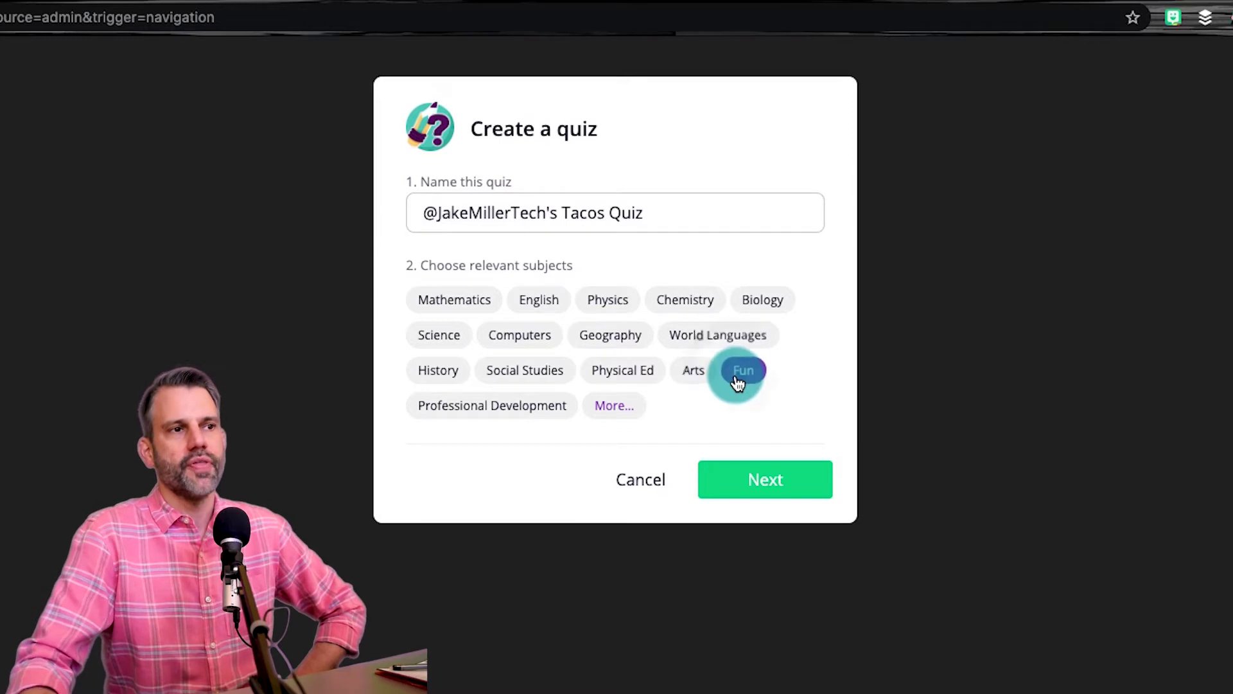
pyautogui.click(739, 472)
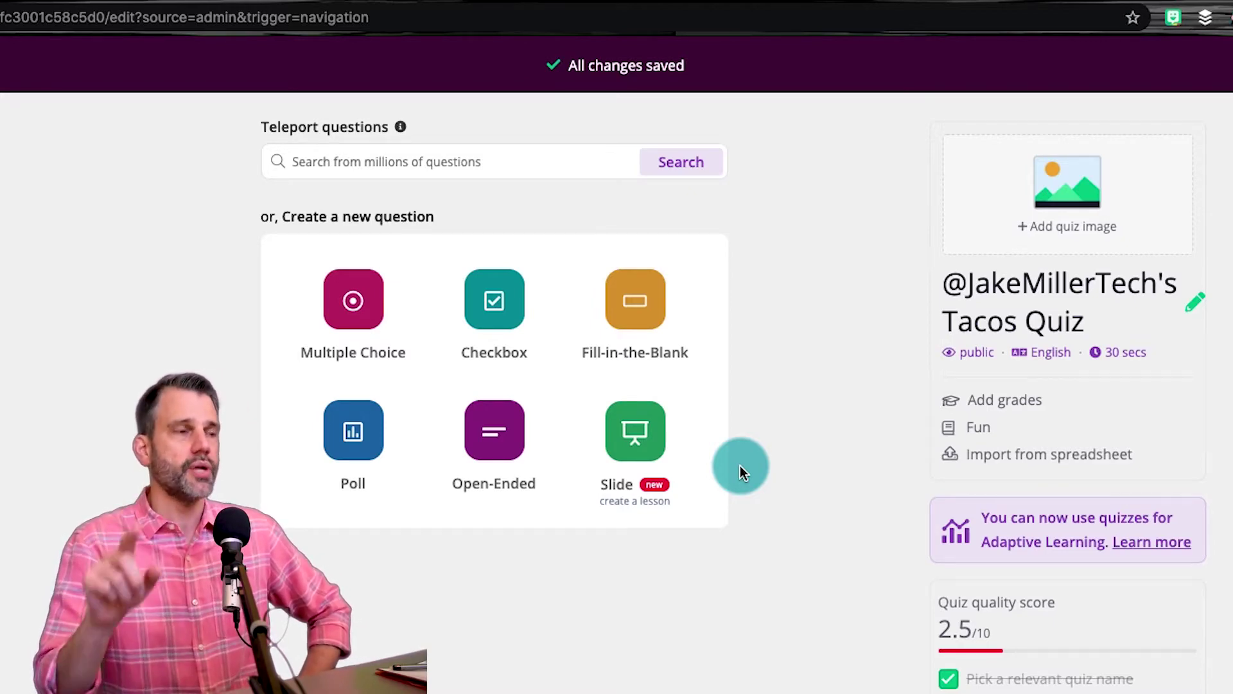
# Step: Search the existing public quizzes for "taco" to find questions to reuse
pyautogui.click(495, 160)
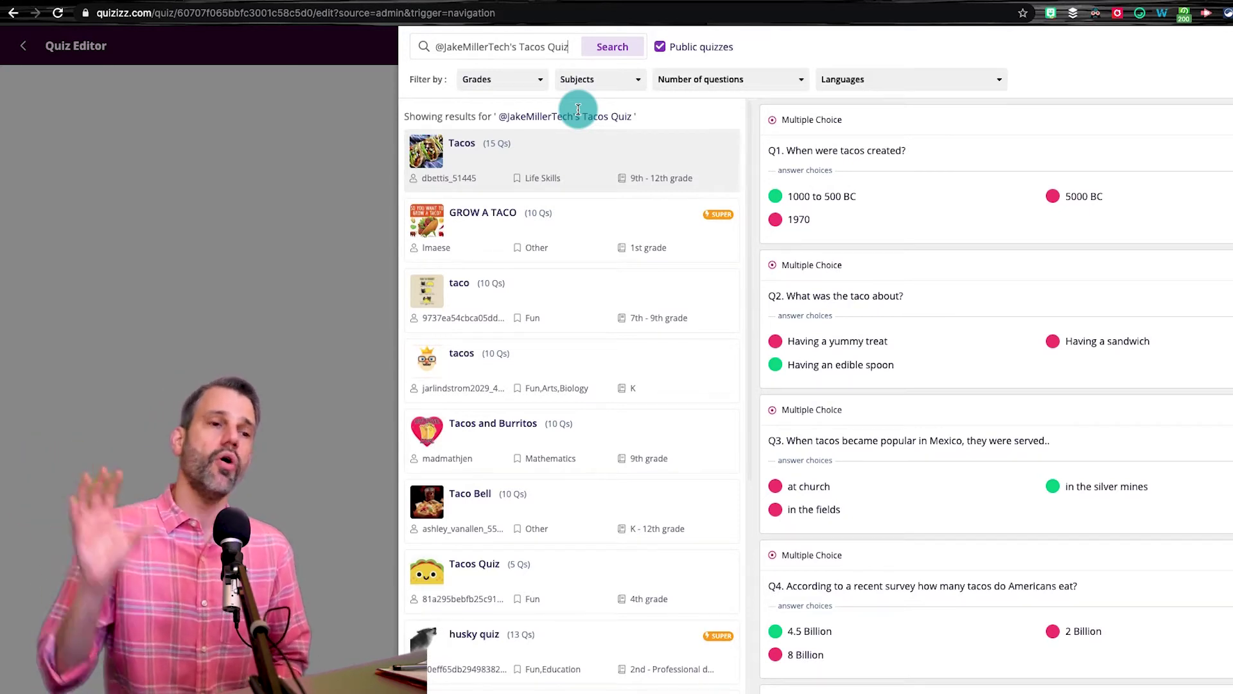
pyautogui.tripleClick(498, 47)
pyautogui.write('taco')
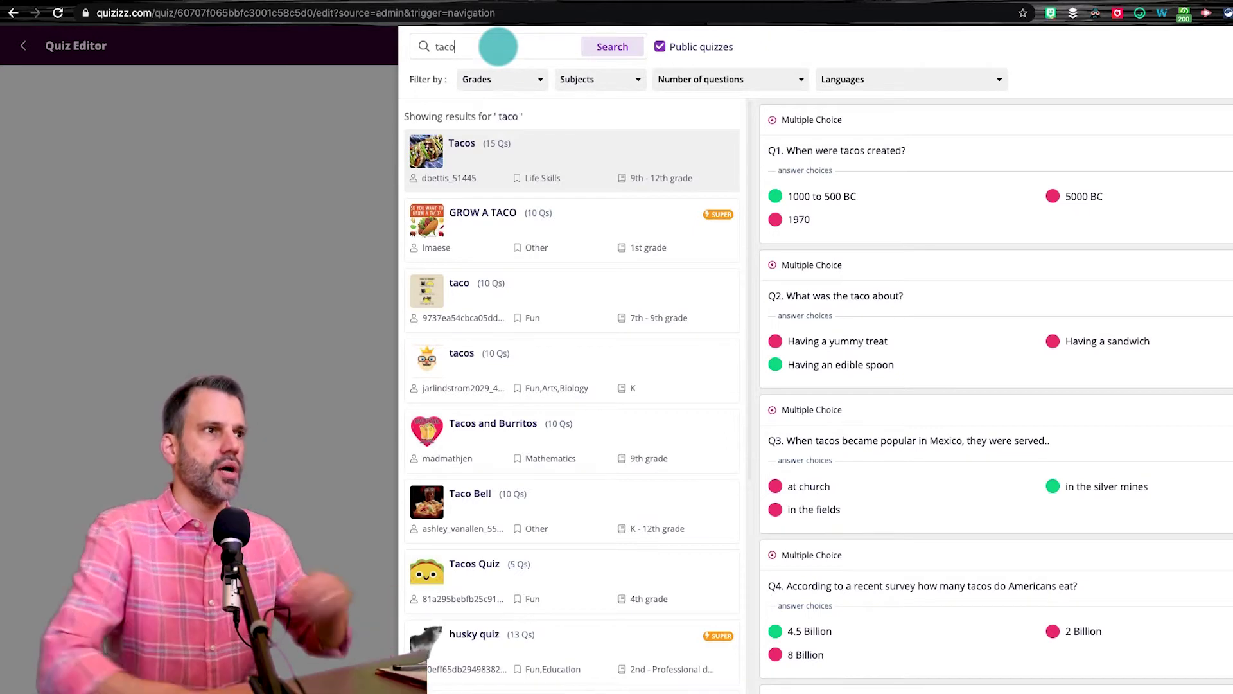
pyautogui.click(624, 33)
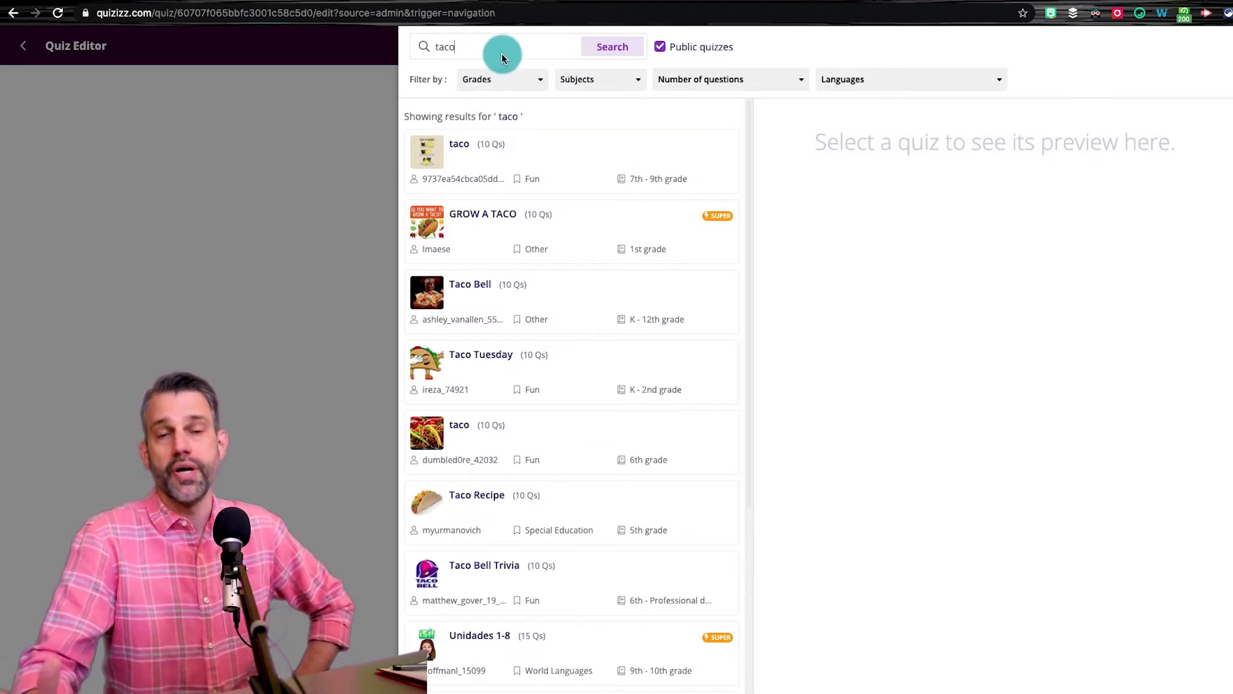
# Step: Add the question "what is the main ingredient in a taco" from the 7th - 9th grade "taco" quiz and return to the editor
pyautogui.click(548, 153)
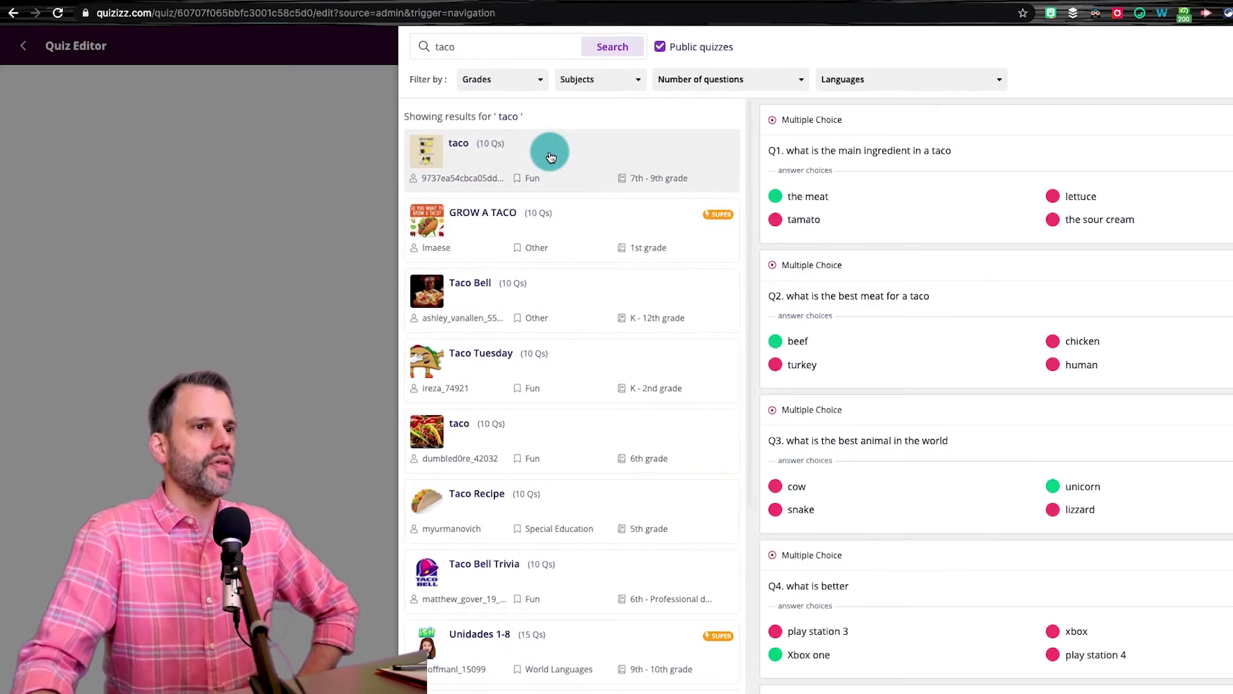
pyautogui.click(1219, 122)
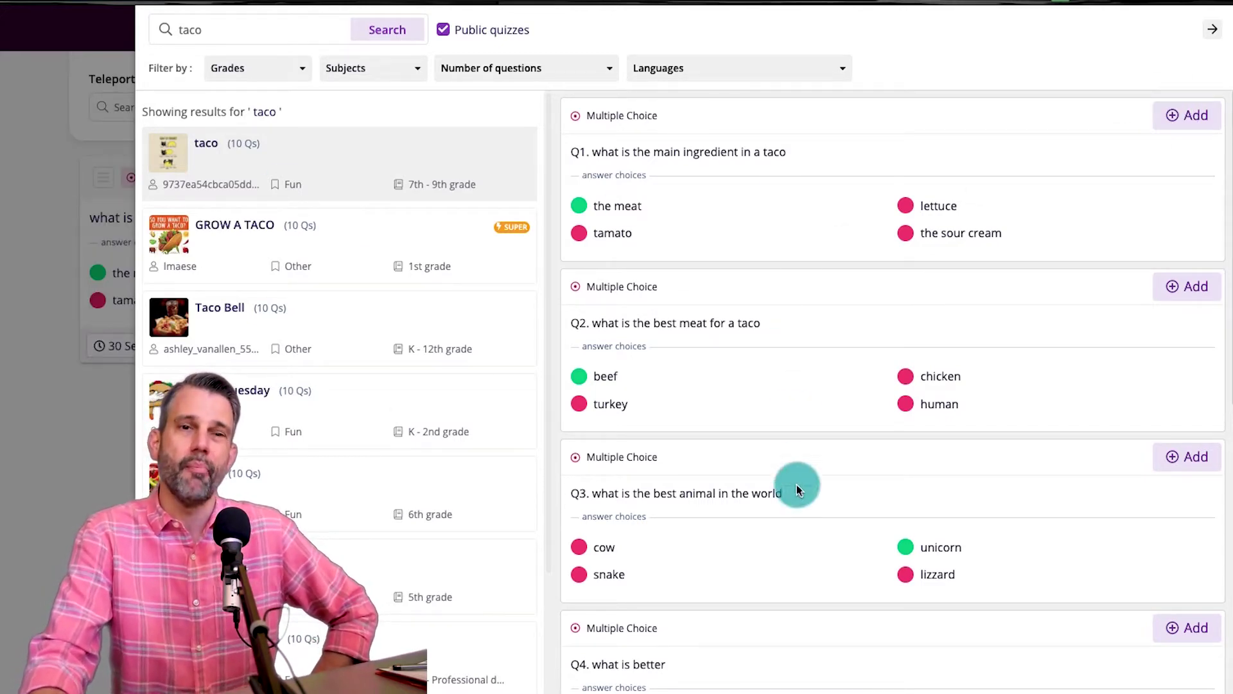
pyautogui.click(64, 238)
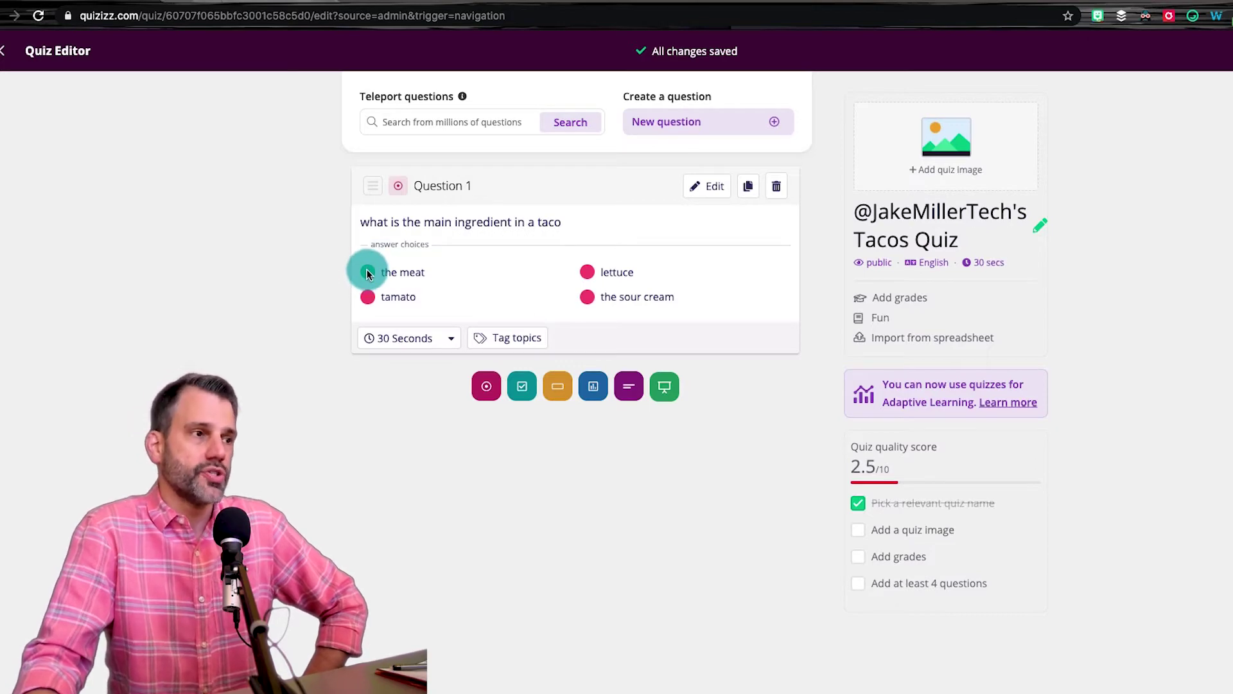
# Step: Edit Question 1 so its text reads "What is the main ingredient in a taco?"
pyautogui.click(689, 187)
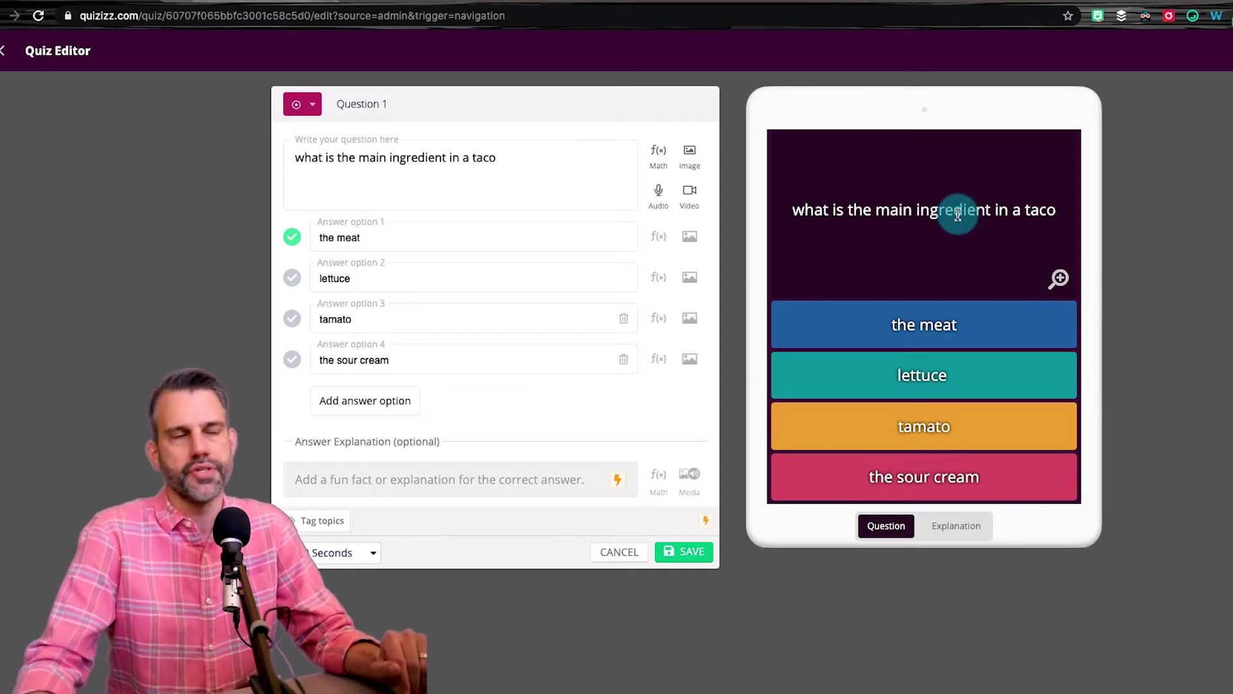
pyautogui.click(312, 157)
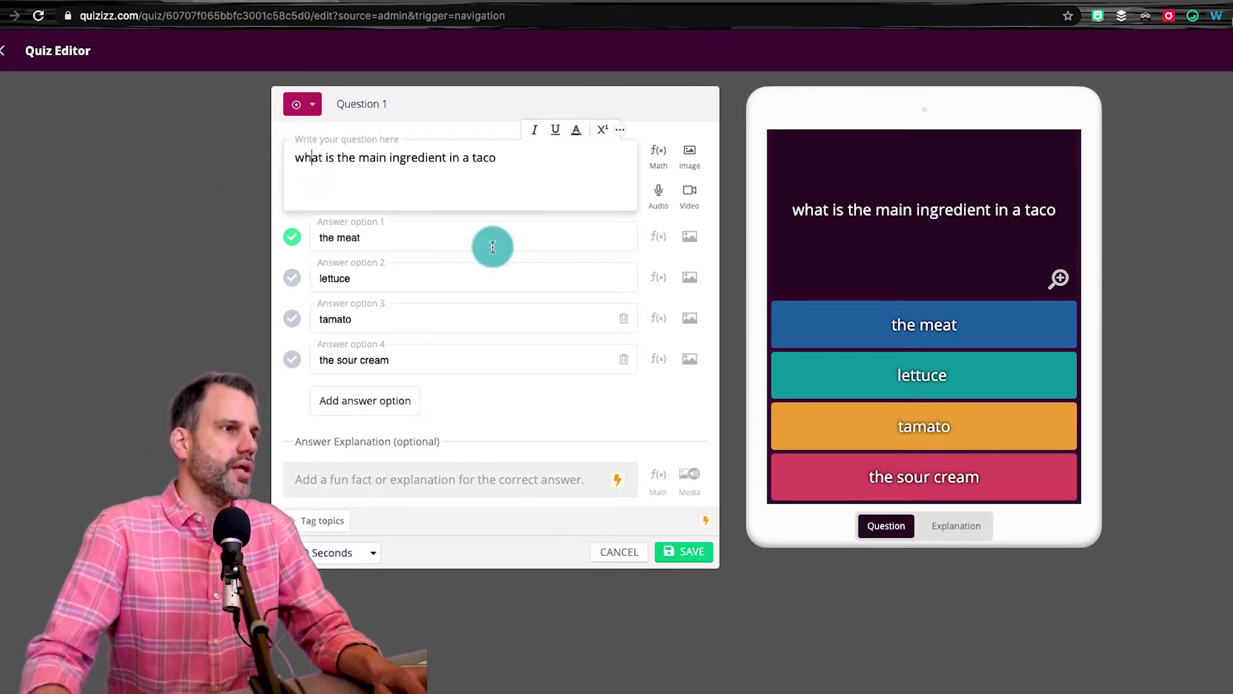
pyautogui.press('BackSpace')
pyautogui.write('W')
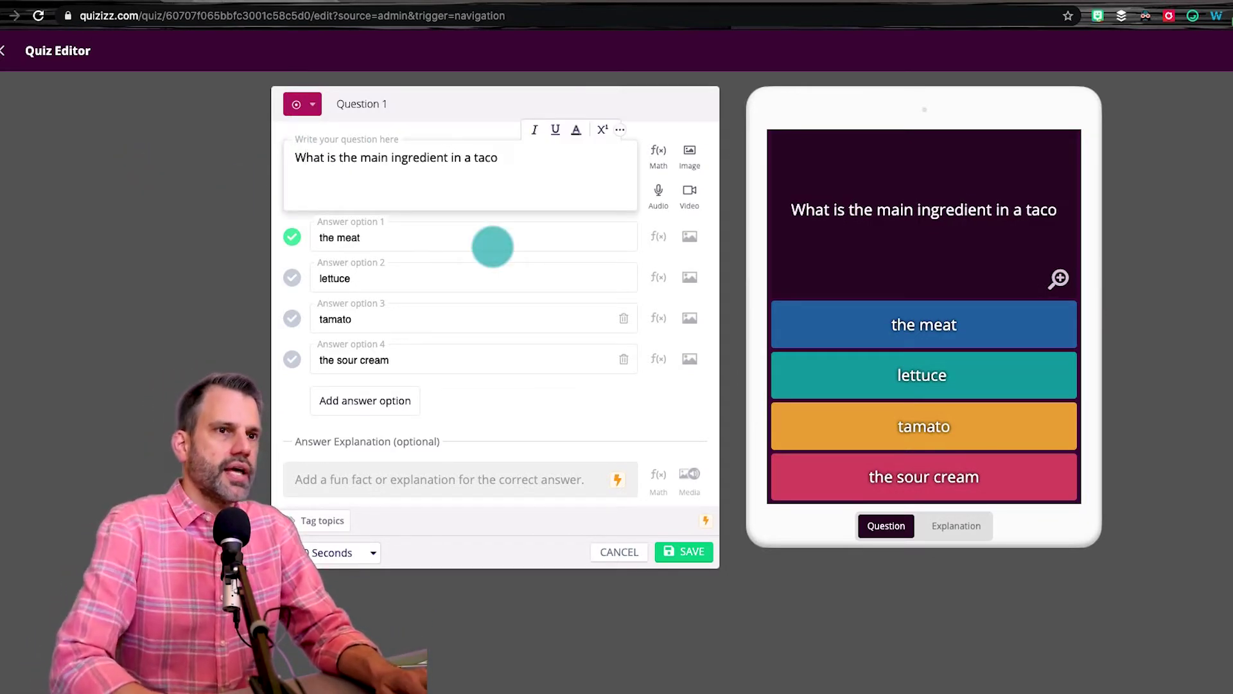
pyautogui.write('?')
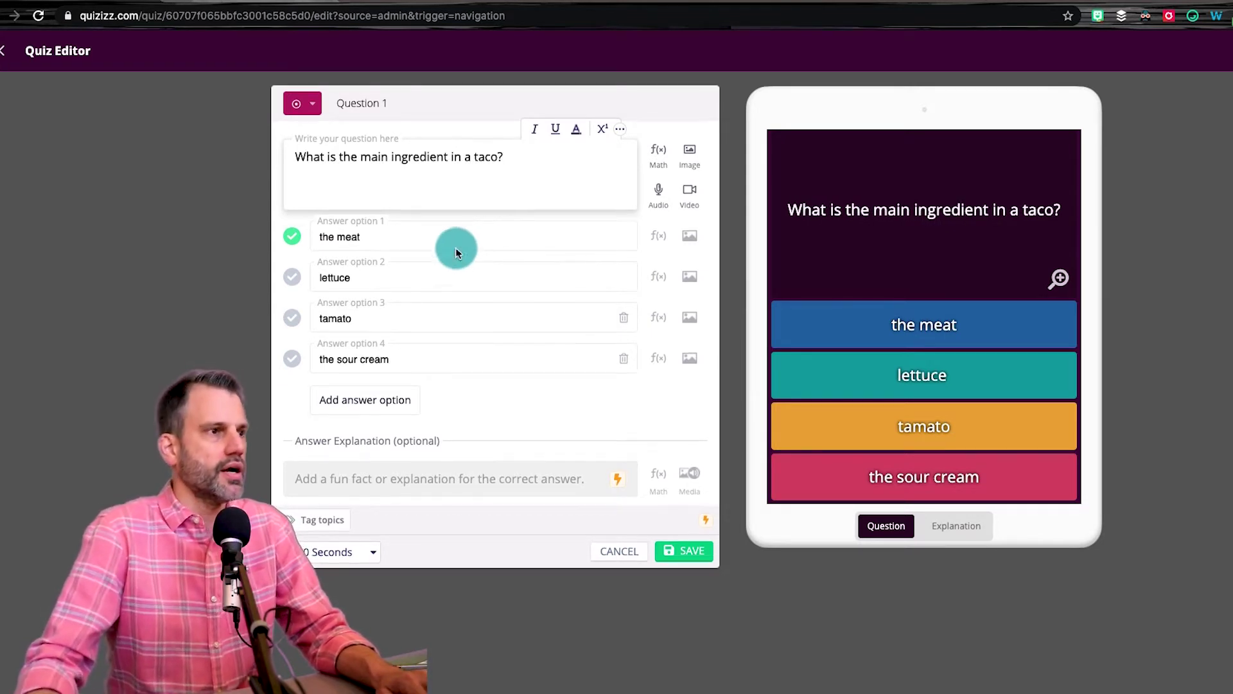
# Step: Correct the spelling of answer option 3 to "tomato"
pyautogui.click(328, 318)
pyautogui.press('BackSpace')
pyautogui.write('o')
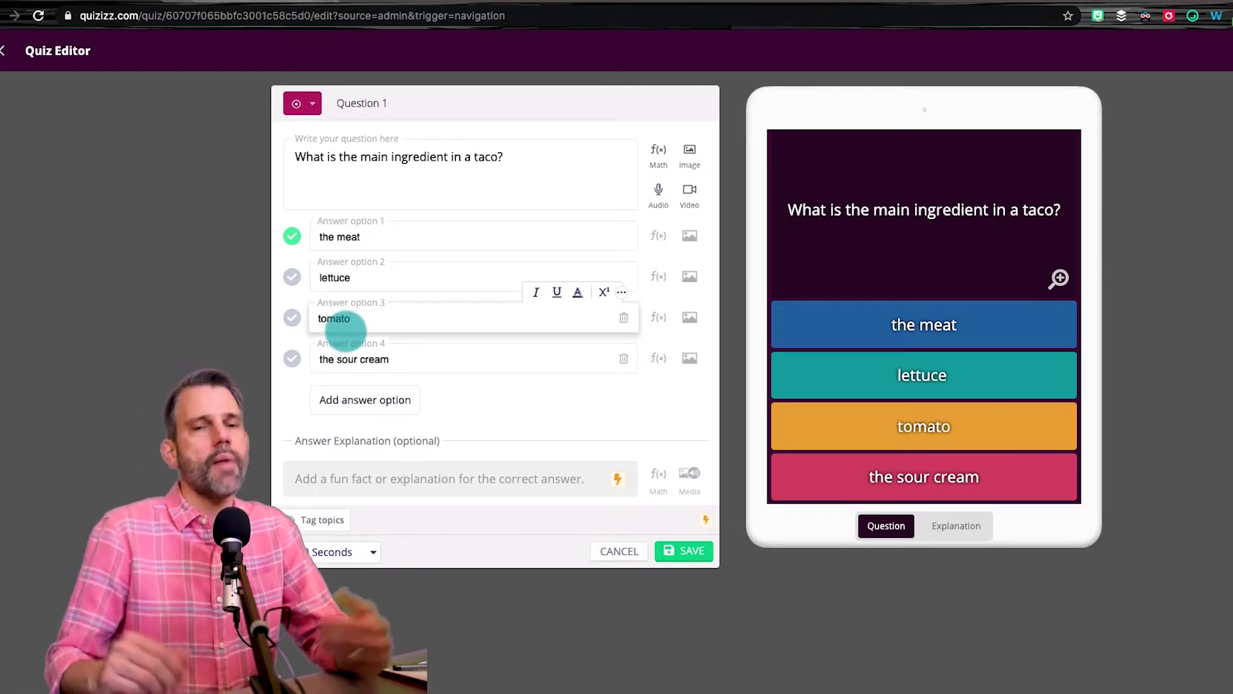
pyautogui.click(289, 236)
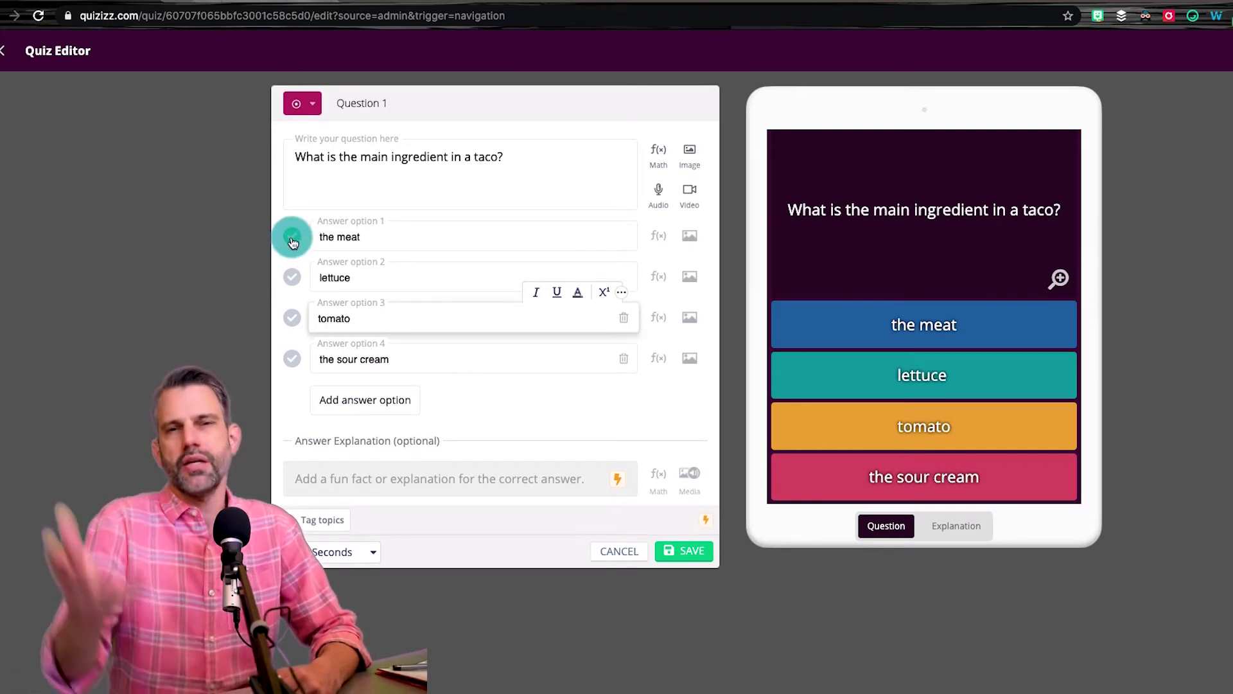
# Step: Insert the word "typically" after "What is" in the Question 1 text
pyautogui.click(440, 169)
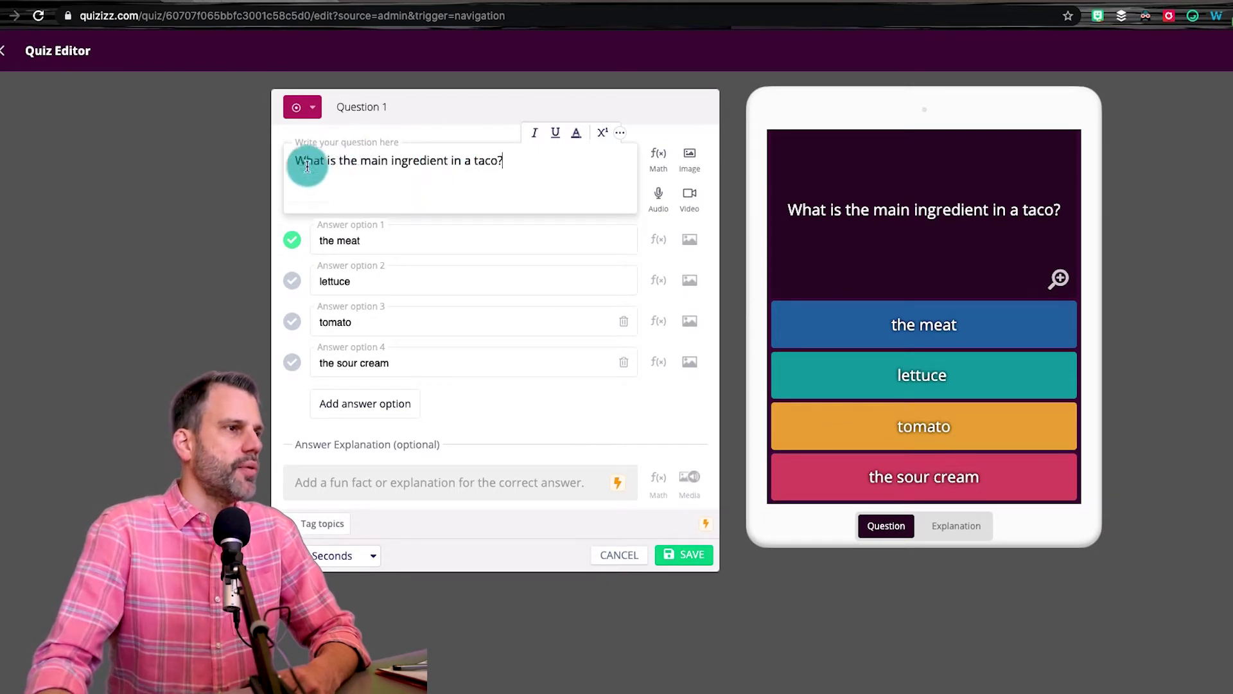
pyautogui.click(339, 162)
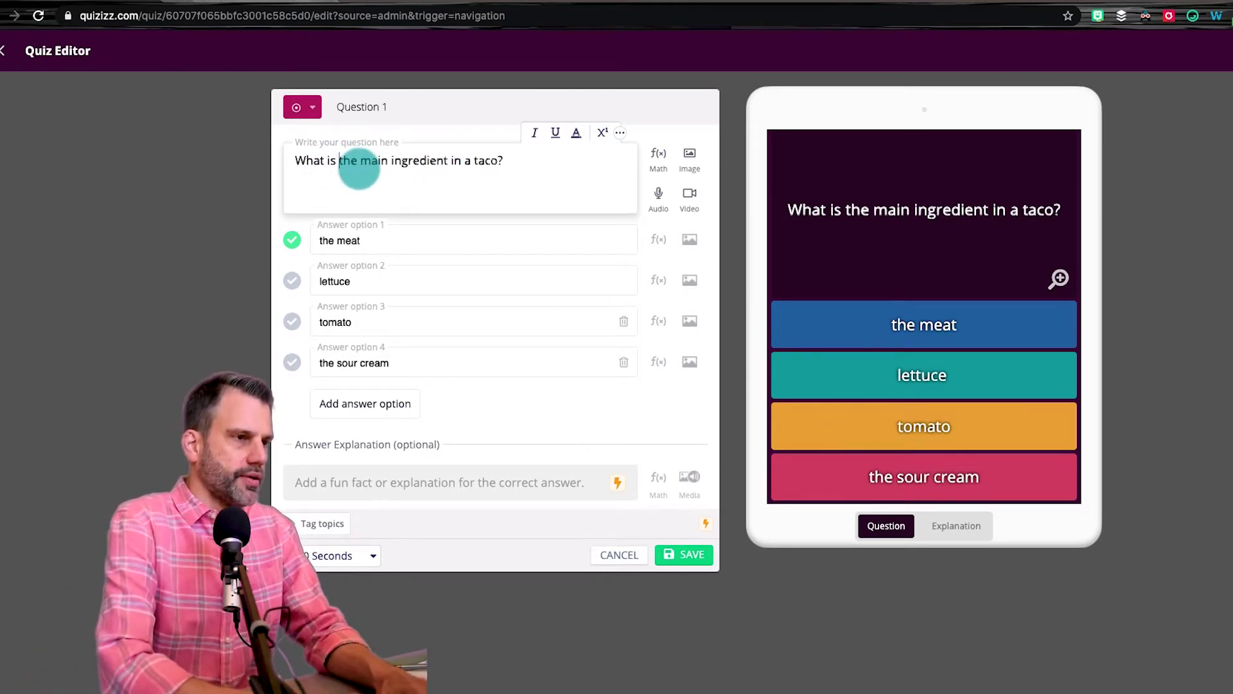
pyautogui.write('typ[ic')
pyautogui.press('BackSpace')
pyautogui.press('BackSpace')
pyautogui.press('BackSpace')
pyautogui.write('ica;')
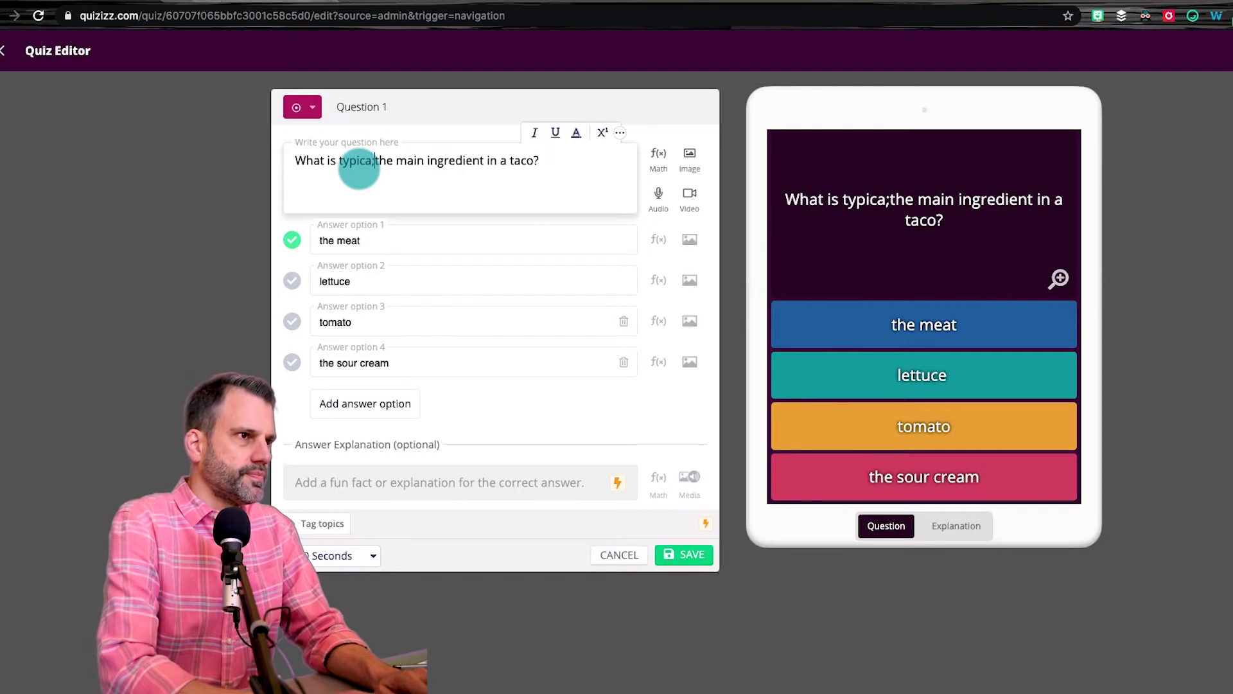
pyautogui.press('BackSpace')
pyautogui.write('lly')
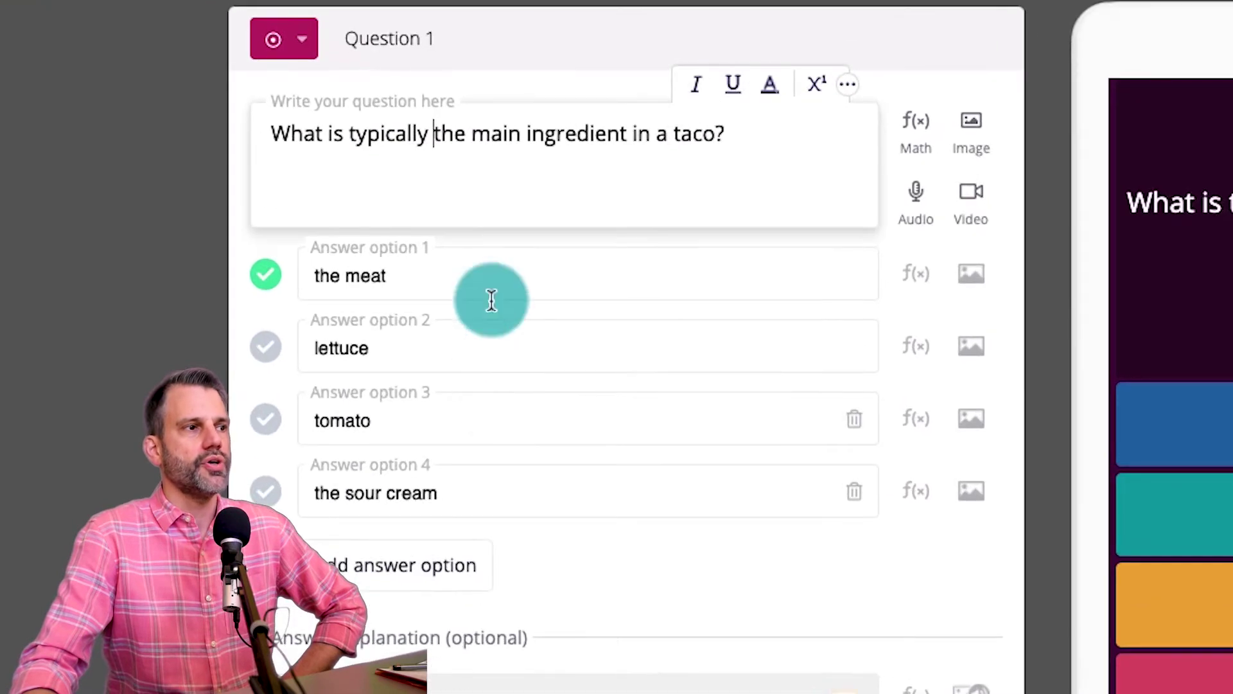
# Step: Open the special characters for answer option 1 and look through the Latin set
pyautogui.click(421, 244)
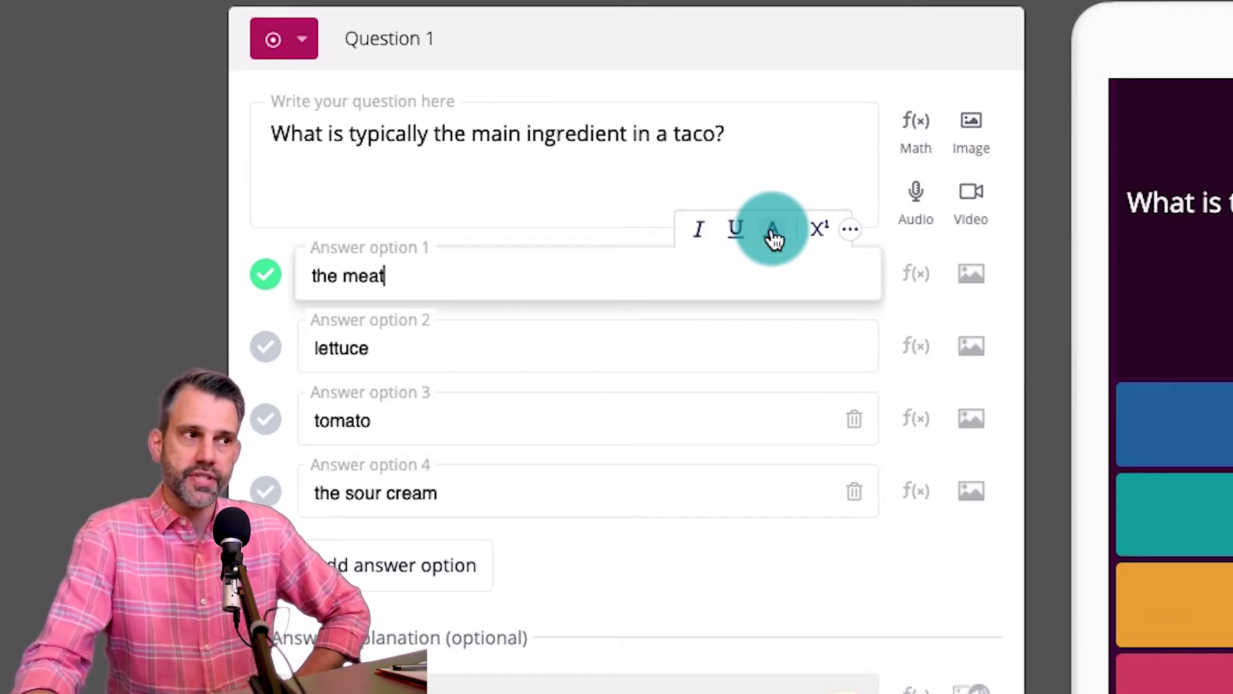
pyautogui.click(844, 233)
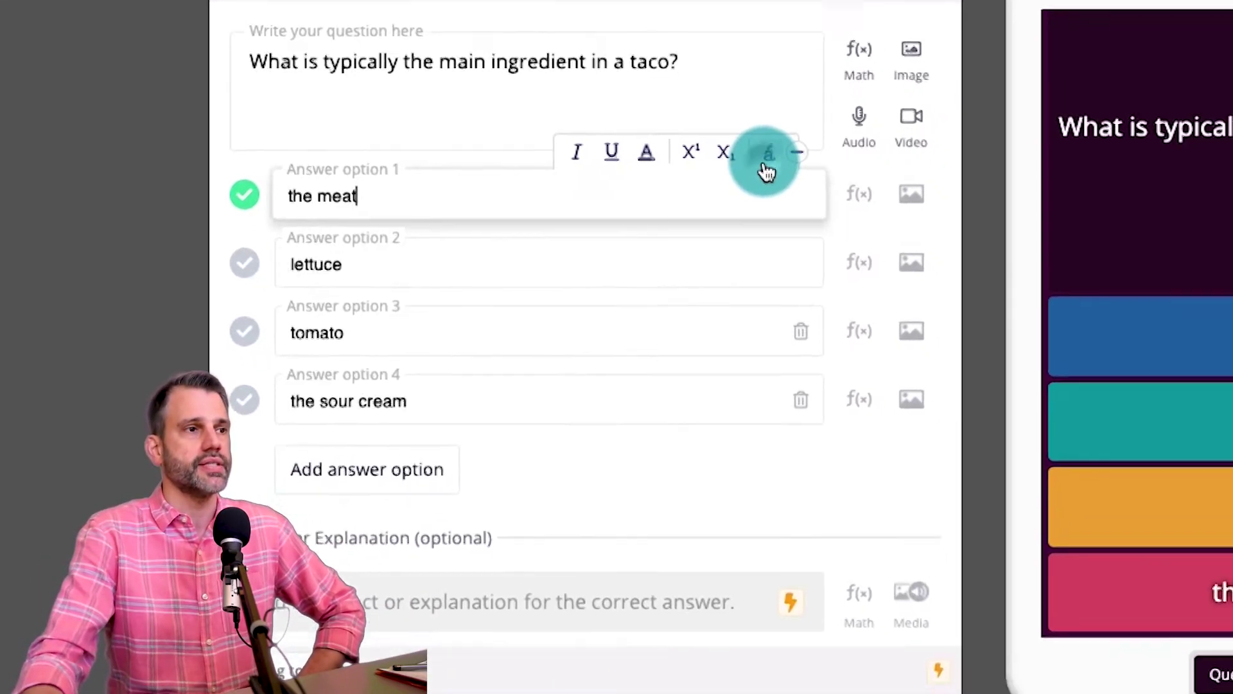
pyautogui.click(821, 244)
pyautogui.scroll(-10, 685, 344)
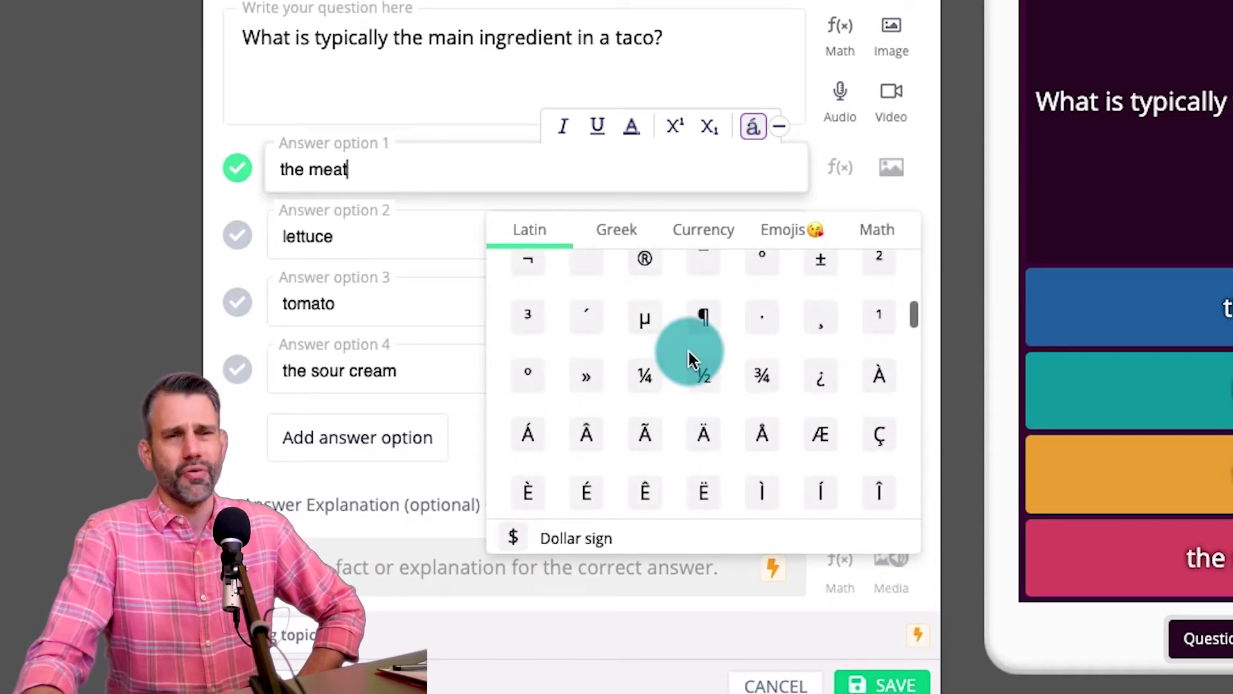
pyautogui.scroll(-8, 671, 350)
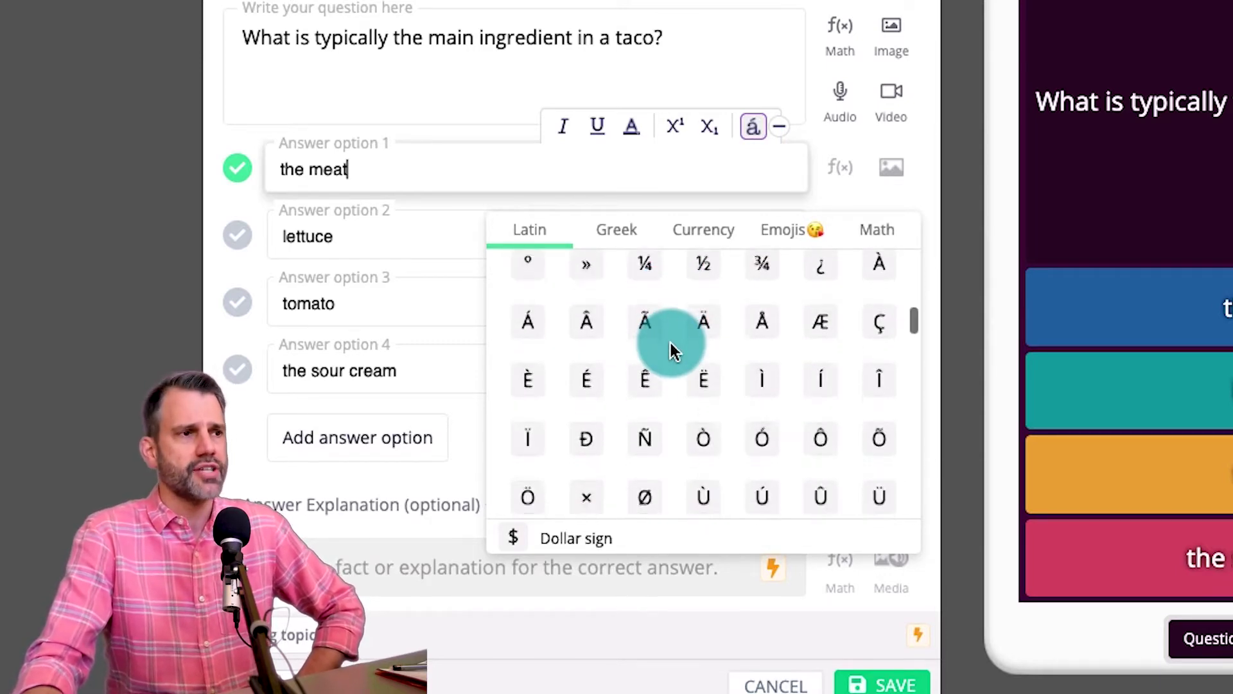
pyautogui.scroll(-8, 828, 360)
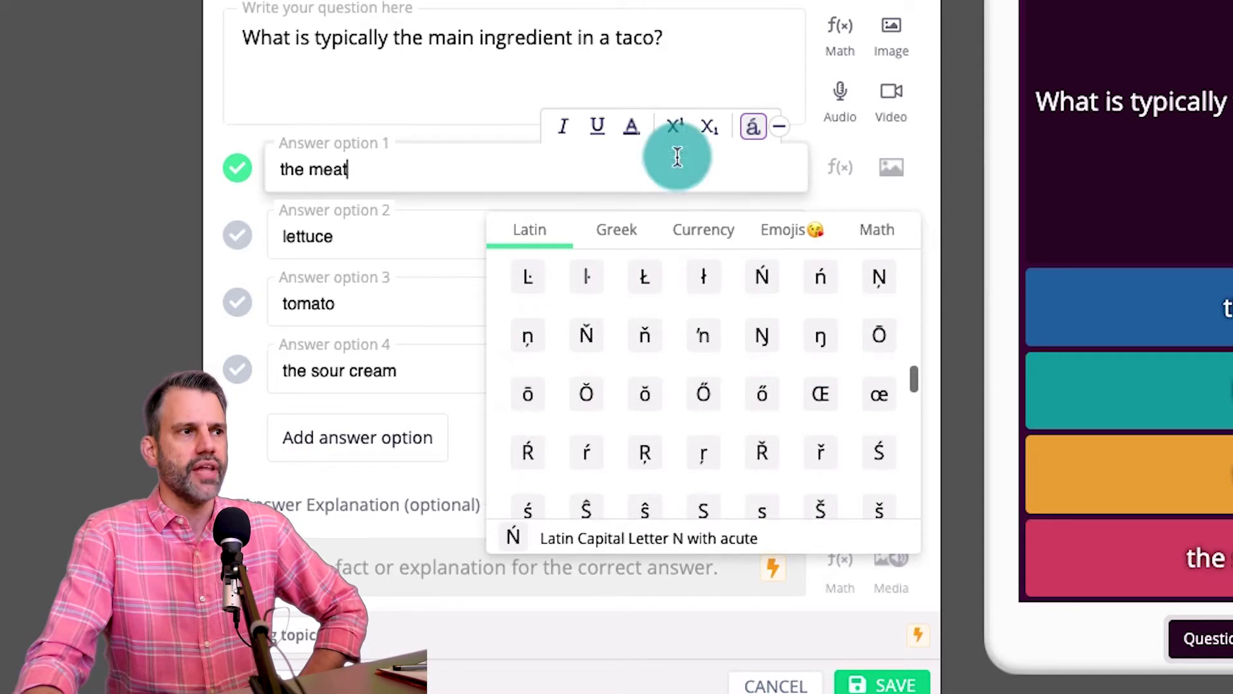
# Step: Look through the Greek, Currency, Emojis and Math symbol sets available for answer option 1
pyautogui.click(614, 234)
pyautogui.scroll(-7, 798, 366)
pyautogui.scroll(4, 804, 380)
pyautogui.scroll(-10, 800, 378)
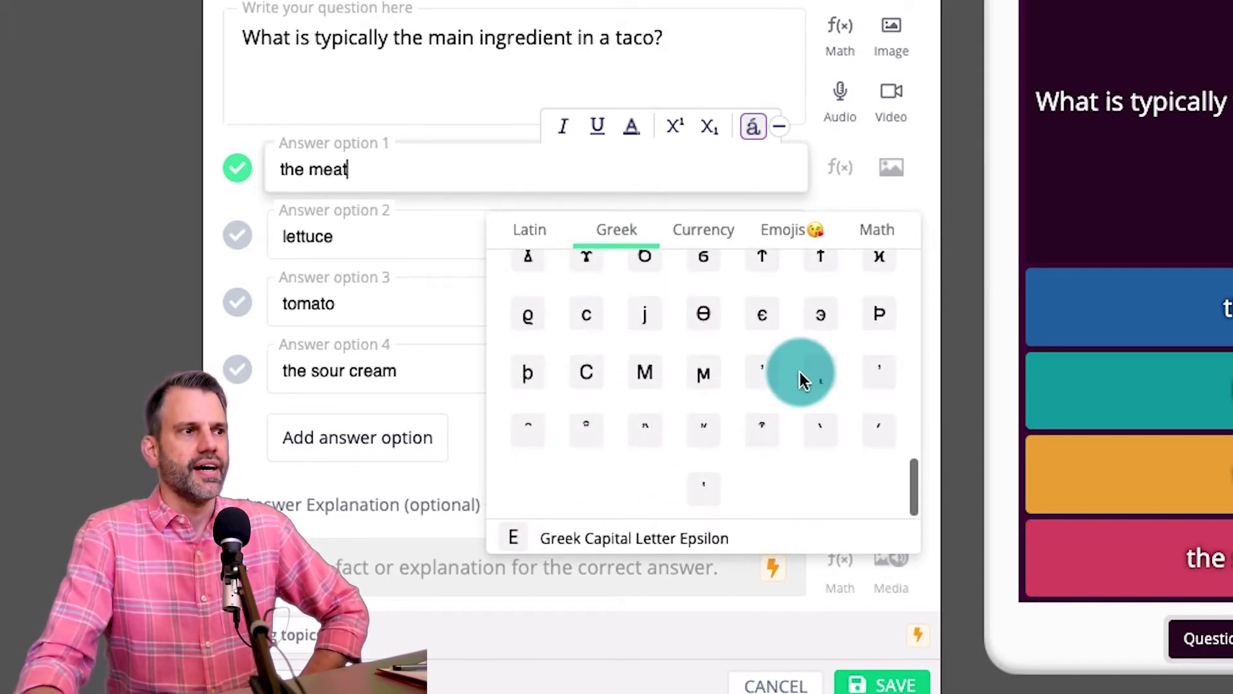
pyautogui.click(699, 239)
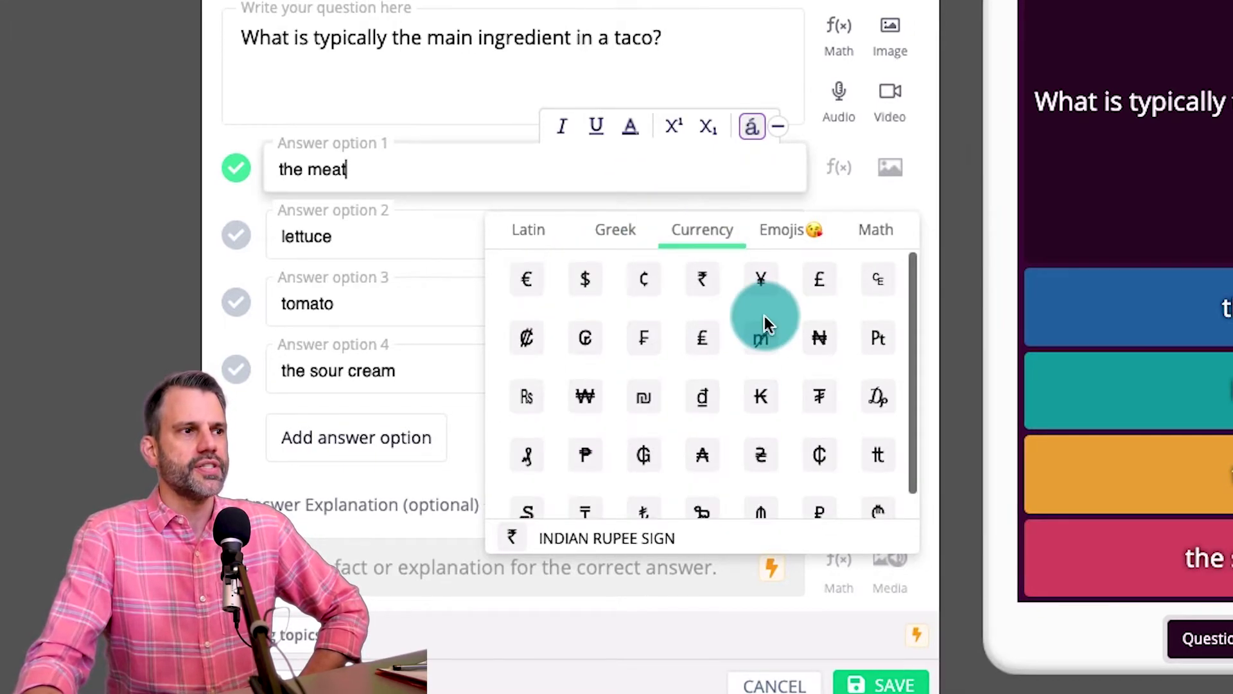
pyautogui.click(796, 240)
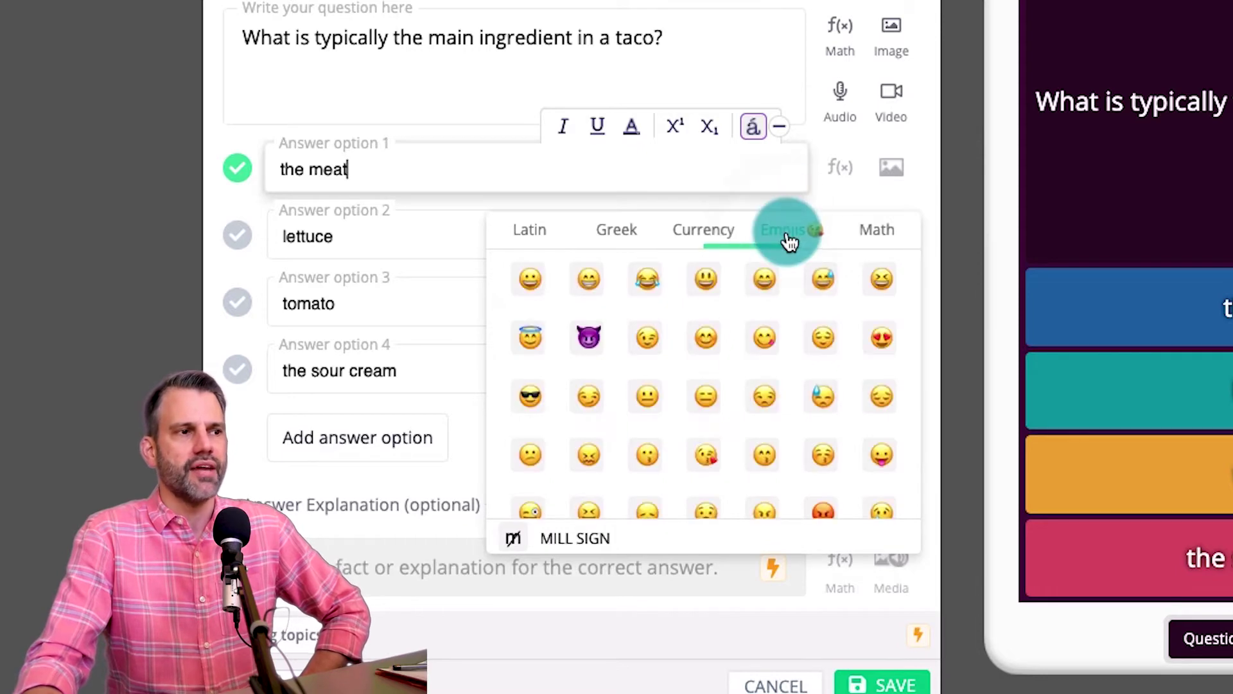
pyautogui.click(873, 235)
pyautogui.scroll(-15, 839, 334)
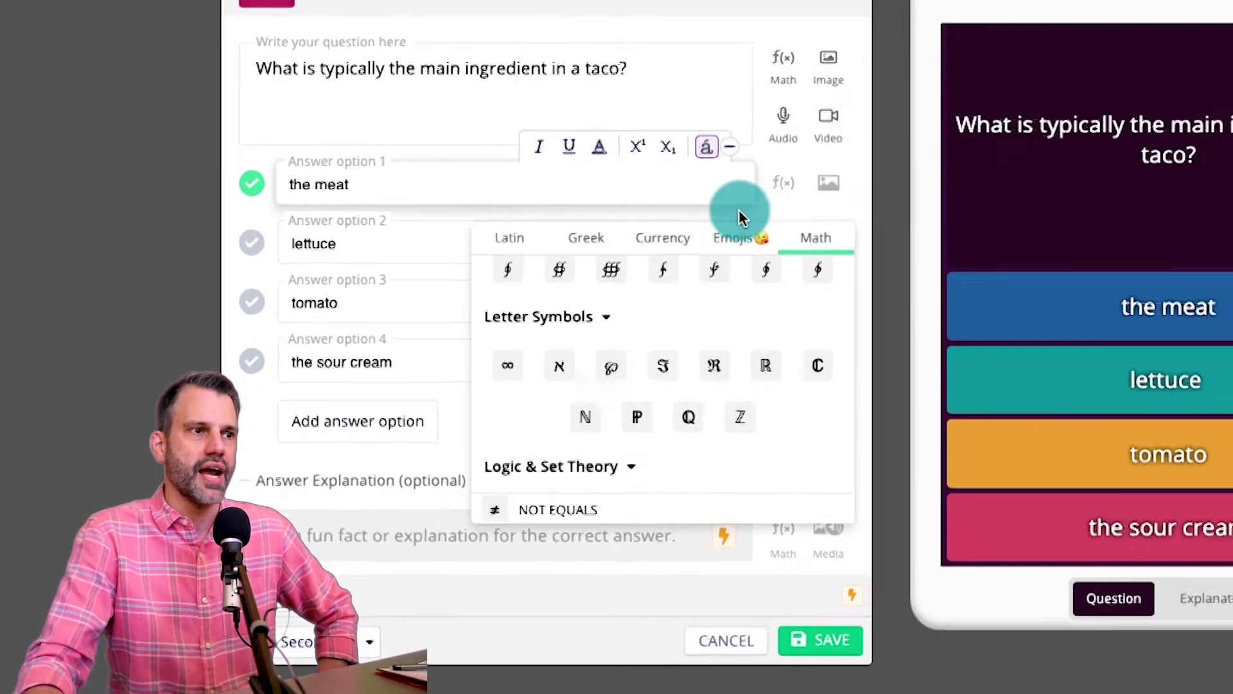
pyautogui.click(328, 239)
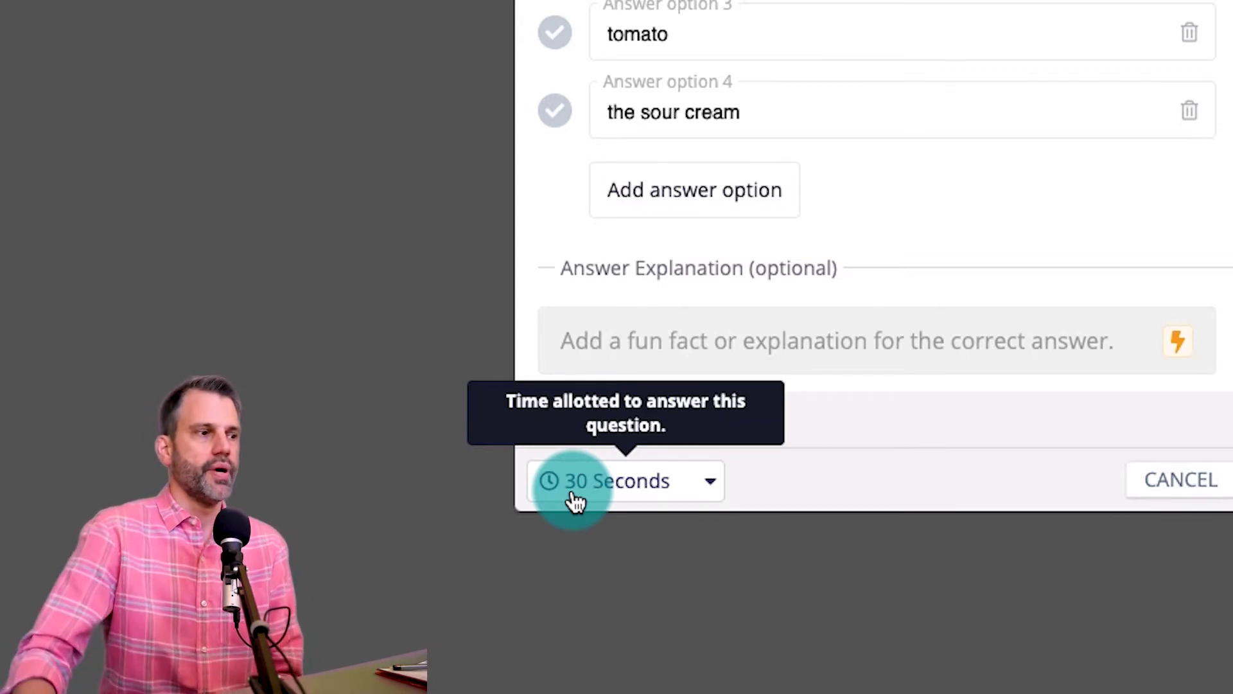
# Step: Review the time limits available for answering Question 1 and save the question
pyautogui.click(575, 502)
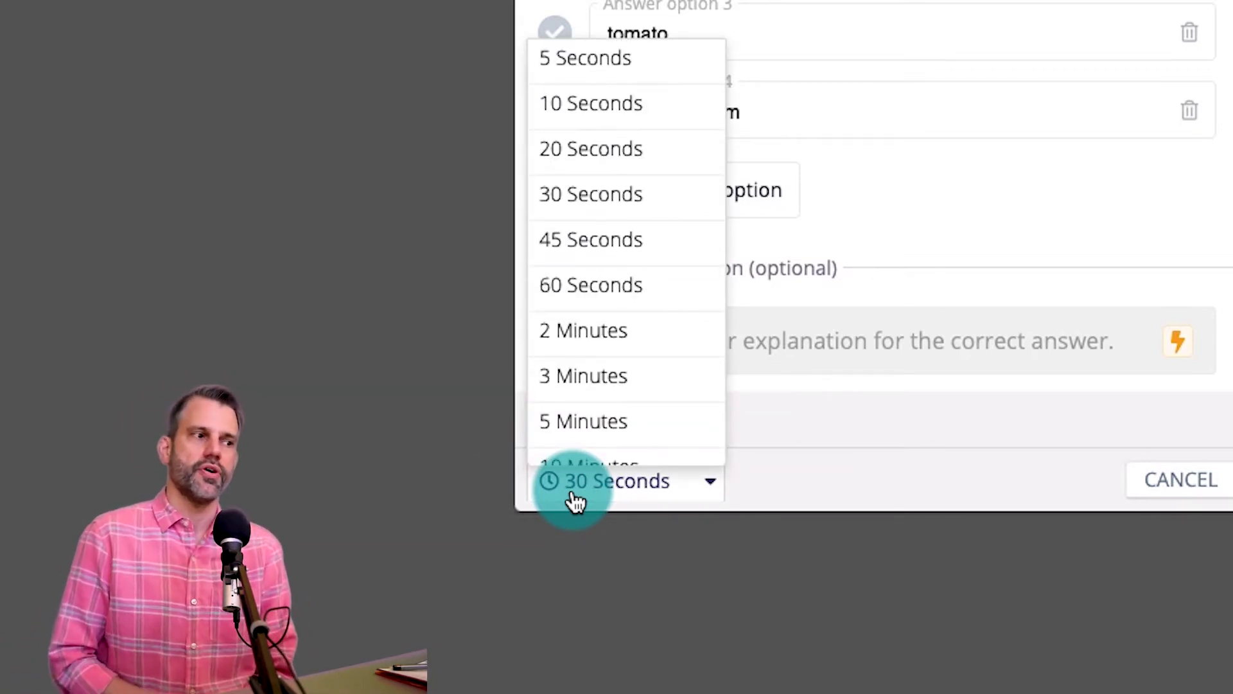
pyautogui.scroll(-2, 633, 119)
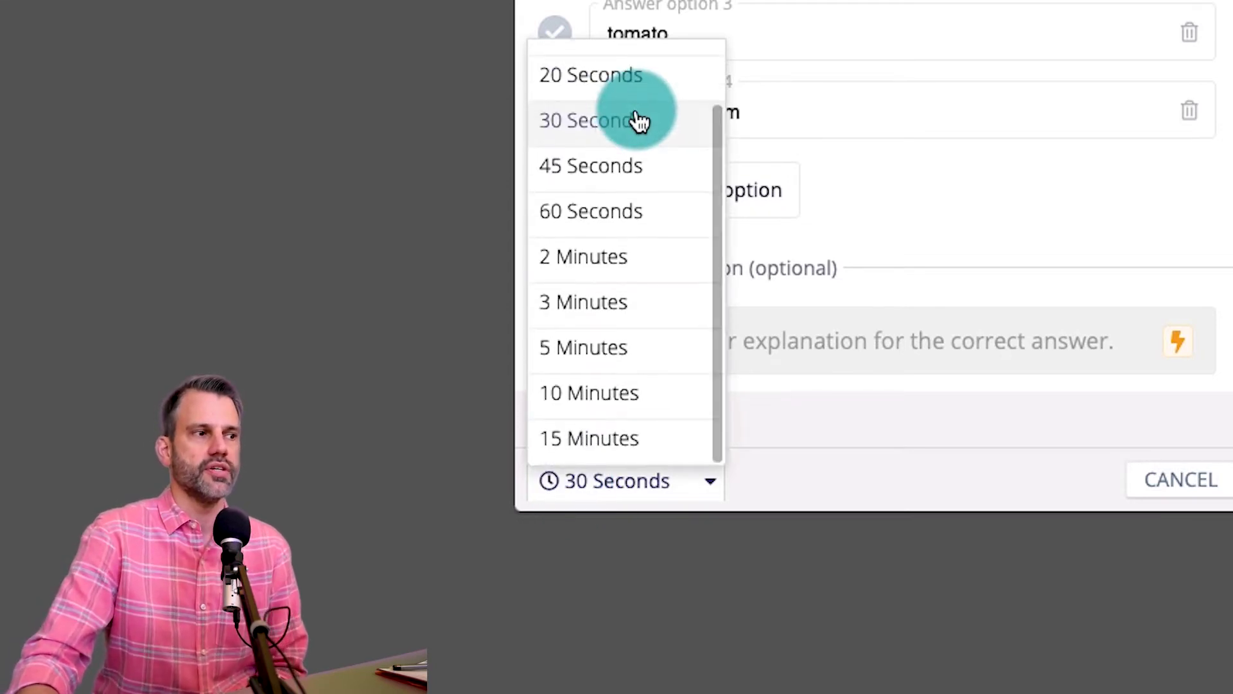
pyautogui.scroll(2, 637, 121)
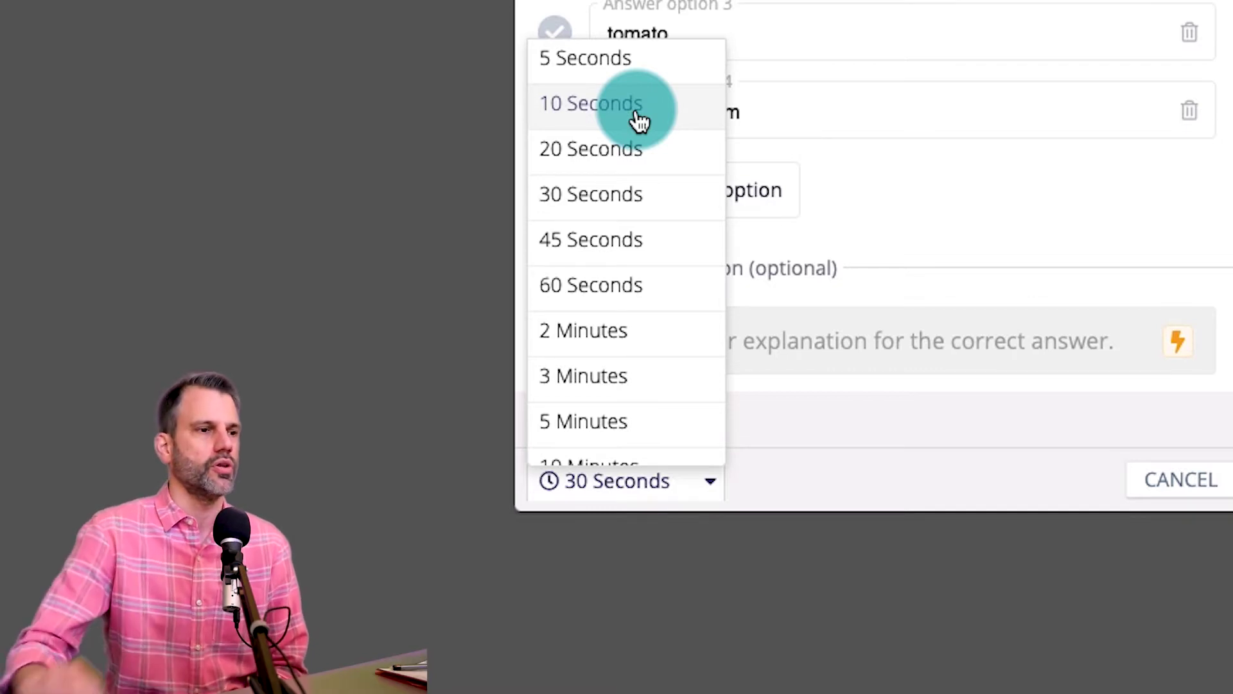
pyautogui.click(927, 204)
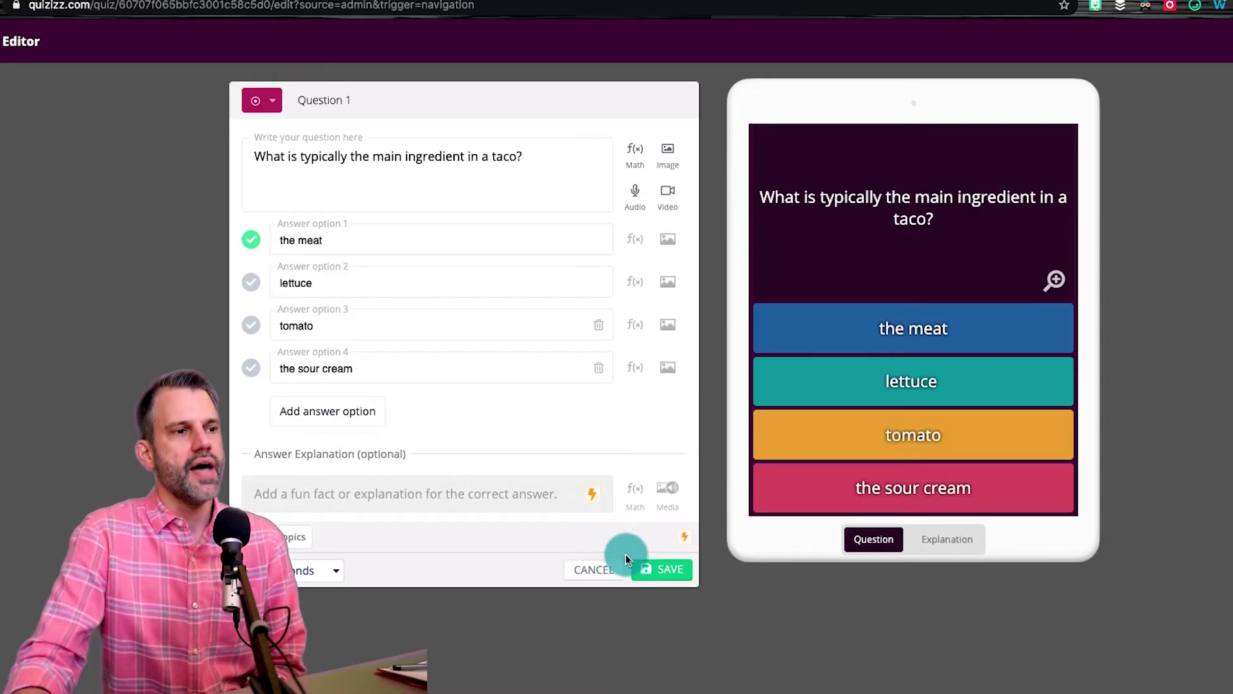
pyautogui.click(661, 568)
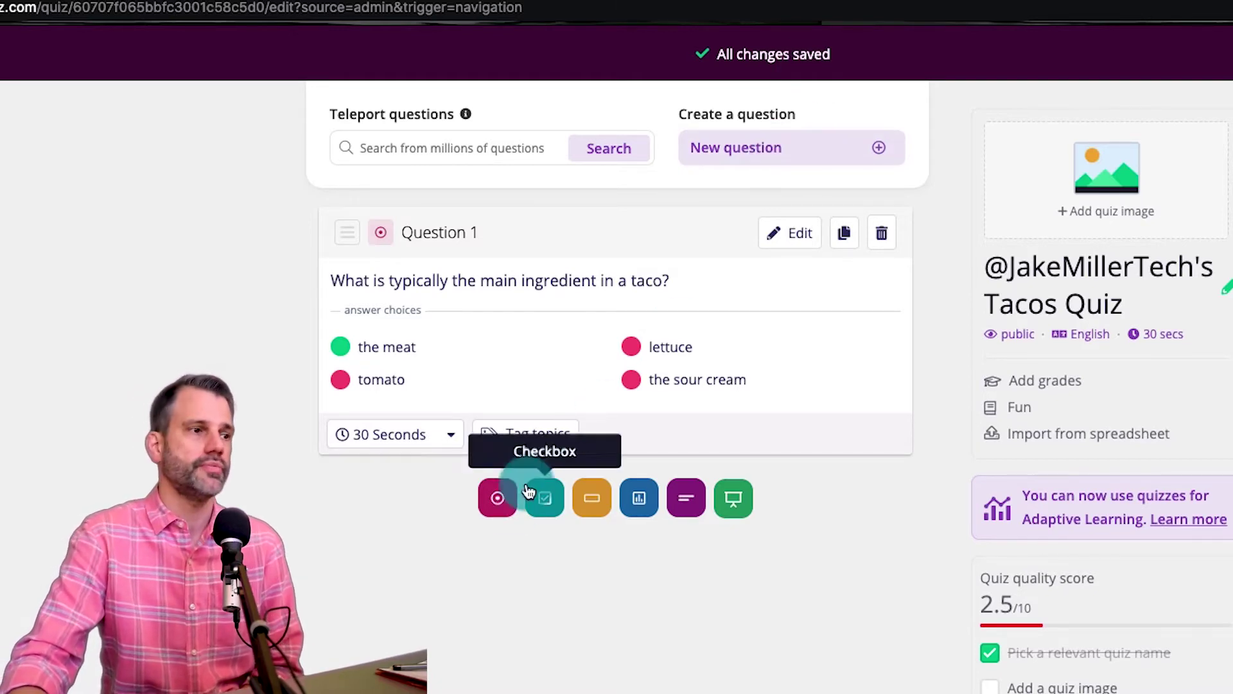
# Step: Create a multiple-choice Question 2 with the text "Where did tacos most likely originate?"
pyautogui.click(486, 491)
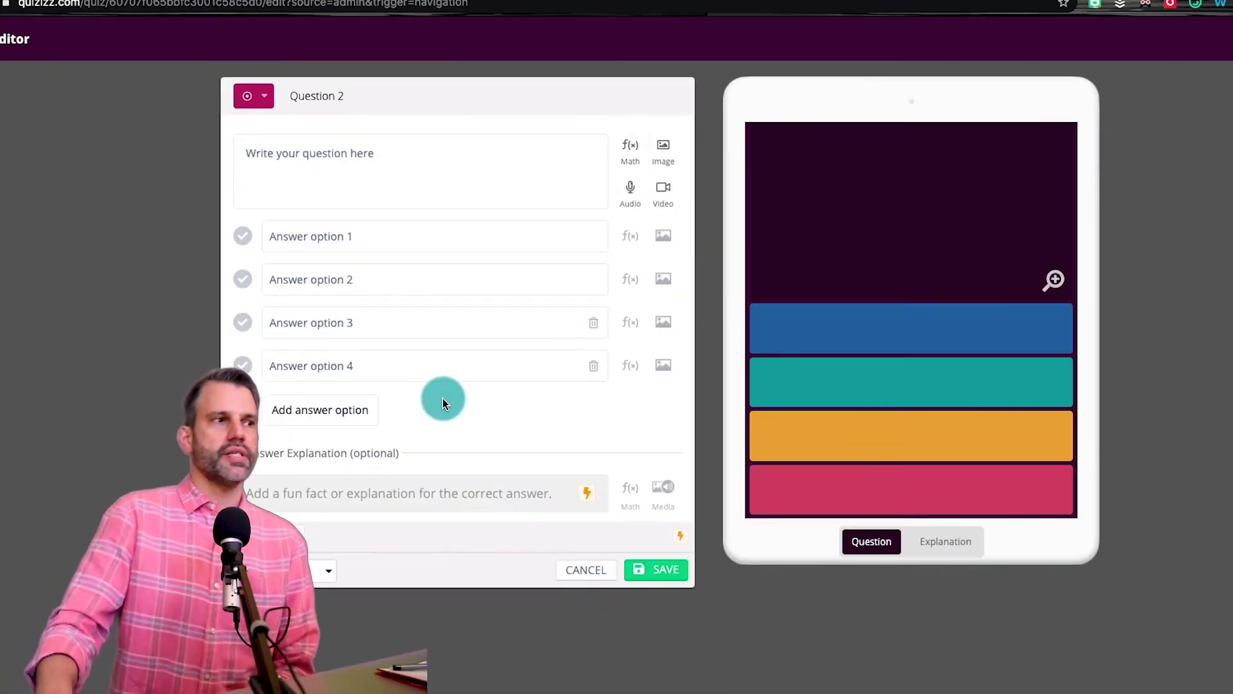
pyautogui.click(347, 157)
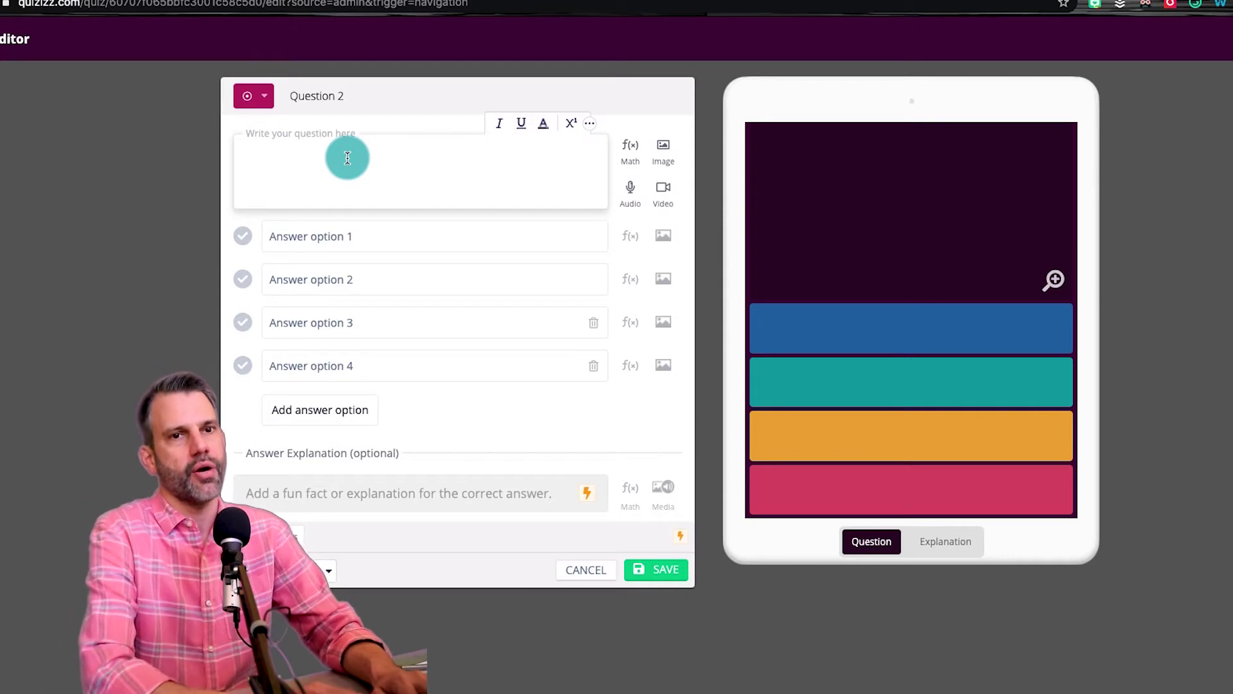
pyautogui.write('Where did')
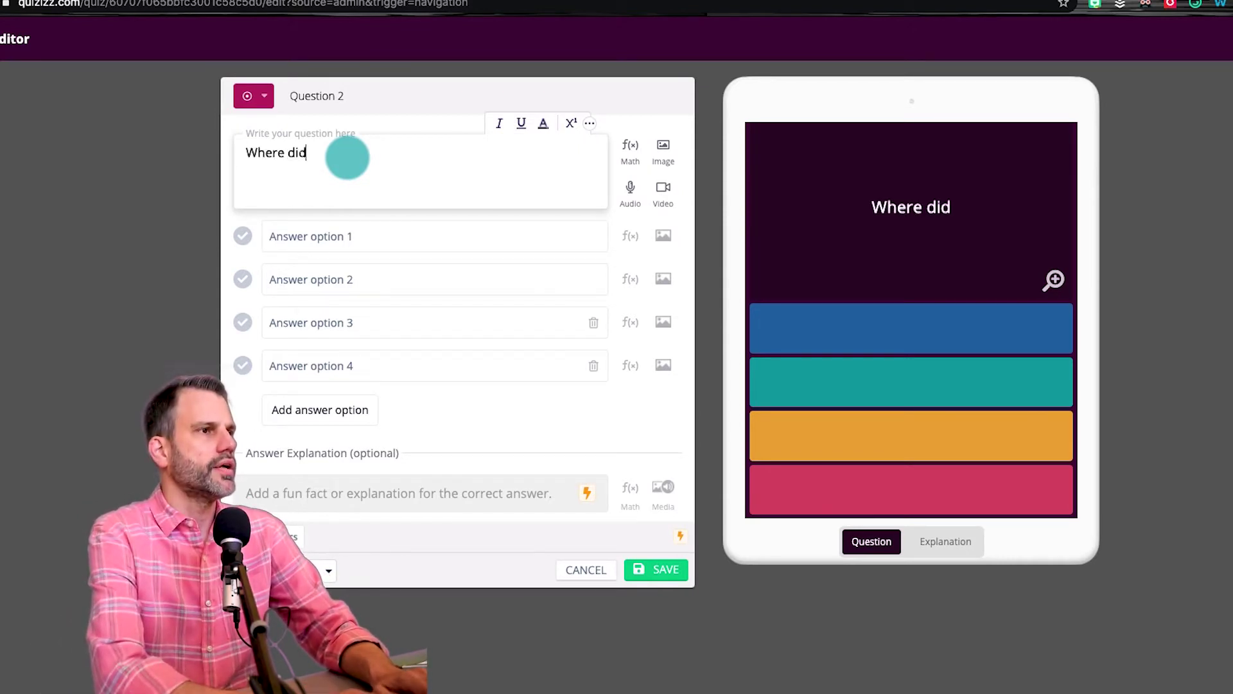
pyautogui.write(' tacos most likely')
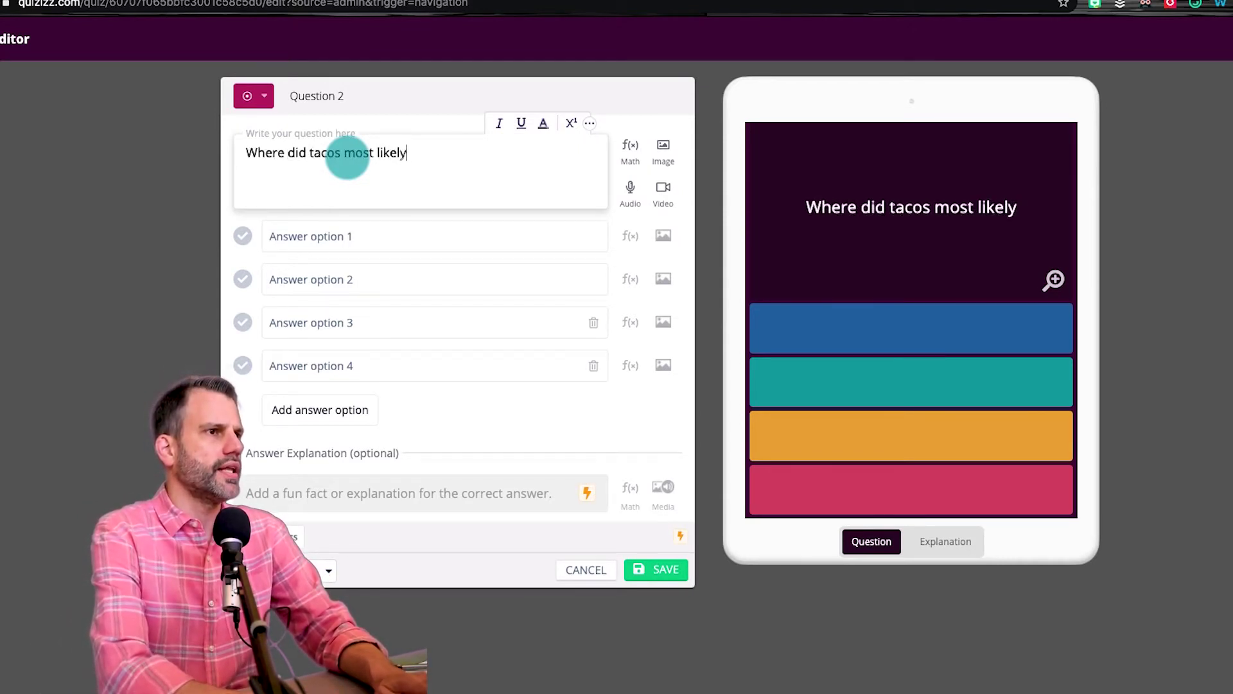
pyautogui.write(' originate?')
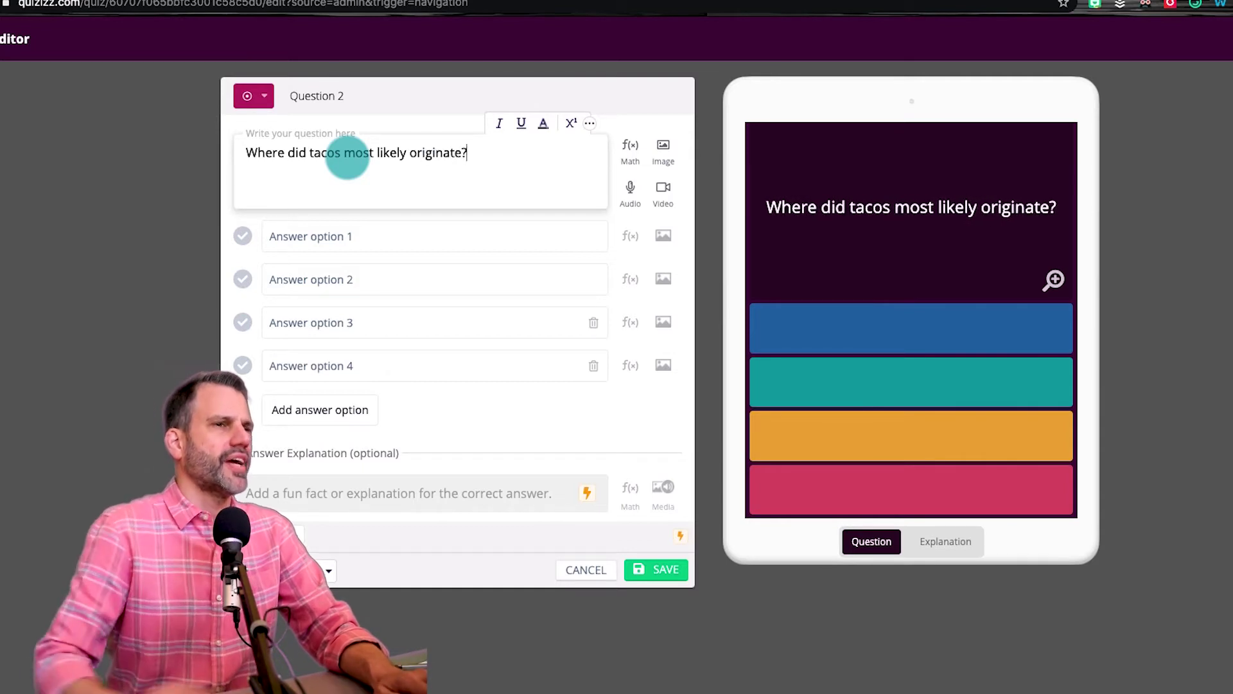
# Step: Enter "Mexico" as answer option 1 and "Spain" as answer option 2 of Question 2
pyautogui.click(403, 237)
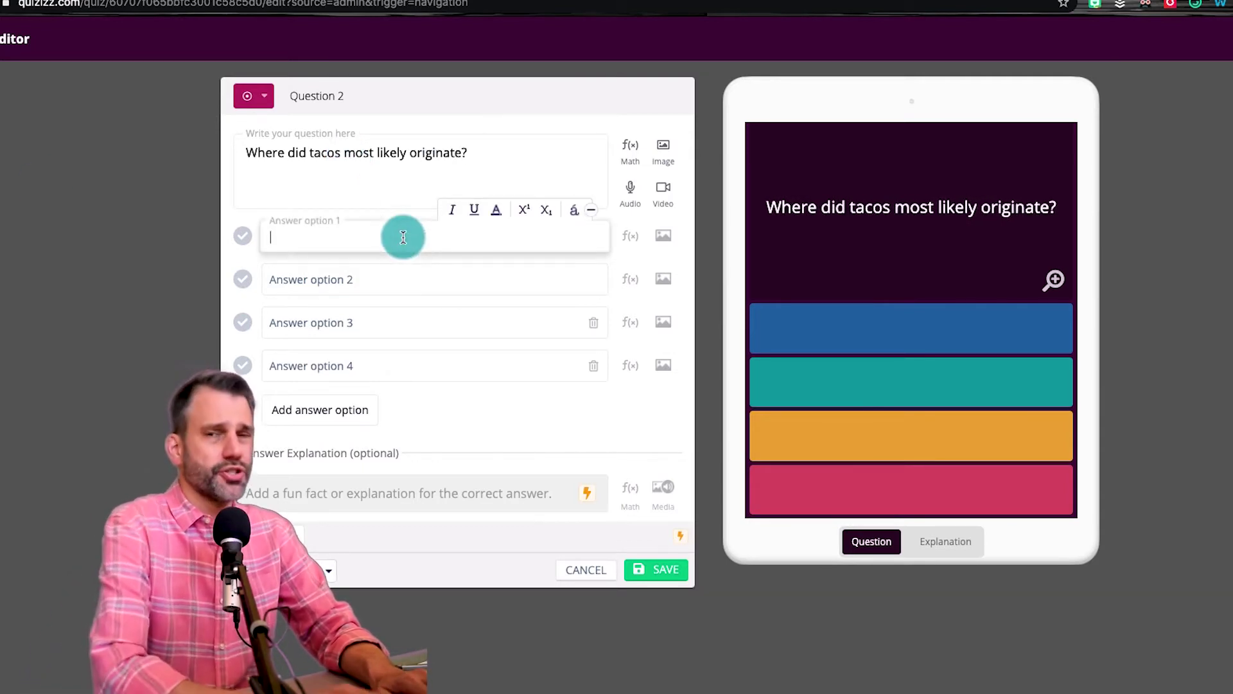
pyautogui.write('Mexico')
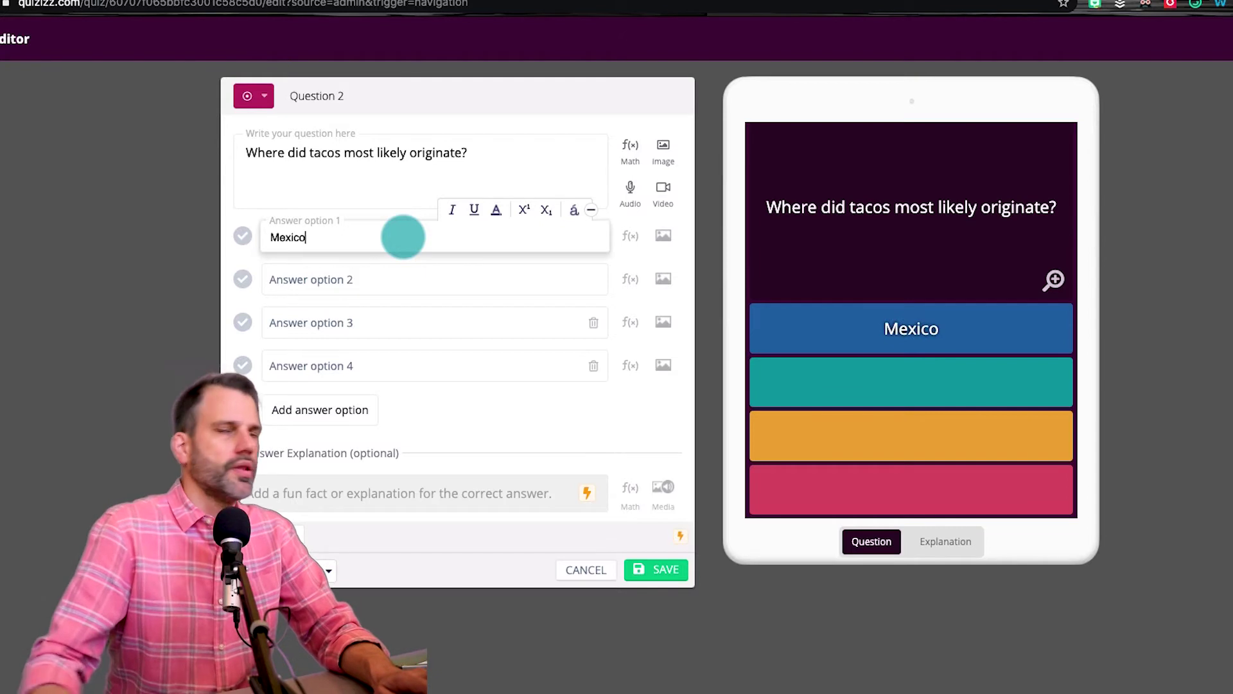
pyautogui.click(326, 285)
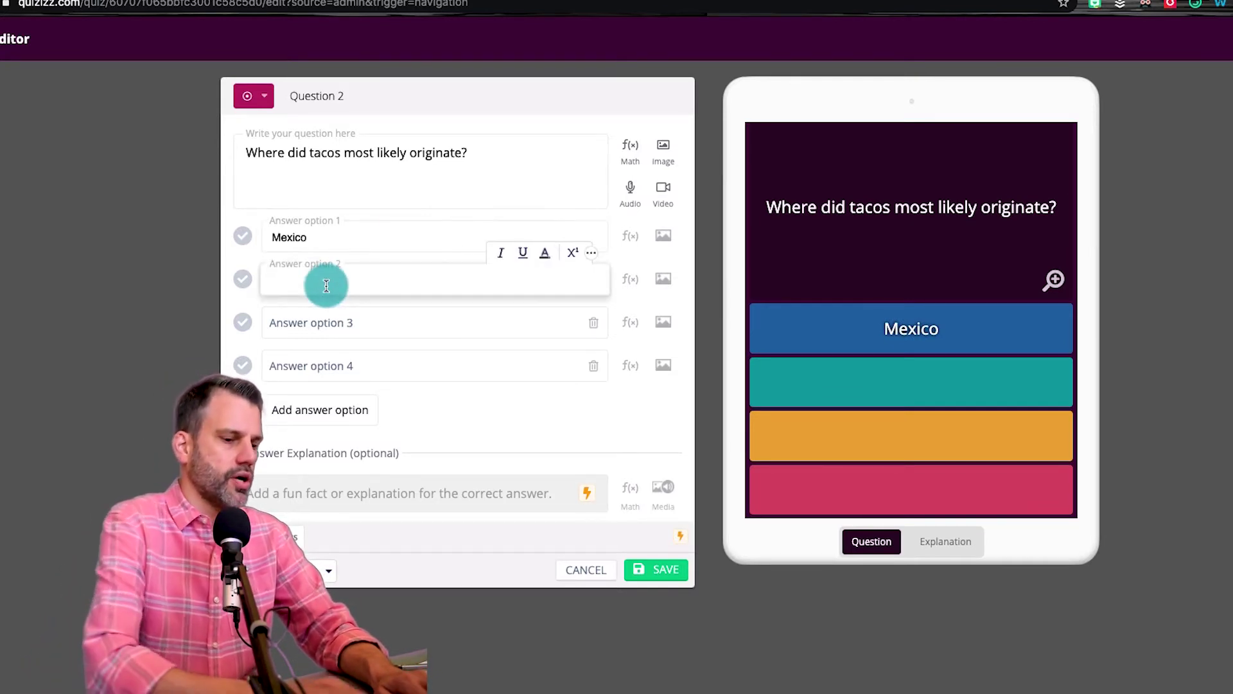
pyautogui.write('Spain')
# Step: Enter "United States of America" as answer option 3 of Question 2
pyautogui.click(302, 325)
pyautogui.write('United States of america')
pyautogui.press('BackSpace')
pyautogui.press('BackSpace')
pyautogui.press('BackSpace')
pyautogui.press('BackSpace')
pyautogui.press('BackSpace')
pyautogui.press('BackSpace')
pyautogui.press('BackSpace')
pyautogui.write('americ')
pyautogui.press('BackSpace')
pyautogui.press('BackSpace')
pyautogui.press('BackSpace')
pyautogui.press('BackSpace')
pyautogui.press('BackSpace')
pyautogui.press('BackSpace')
pyautogui.write('AA')
pyautogui.press('BackSpace')
pyautogui.write('merica')
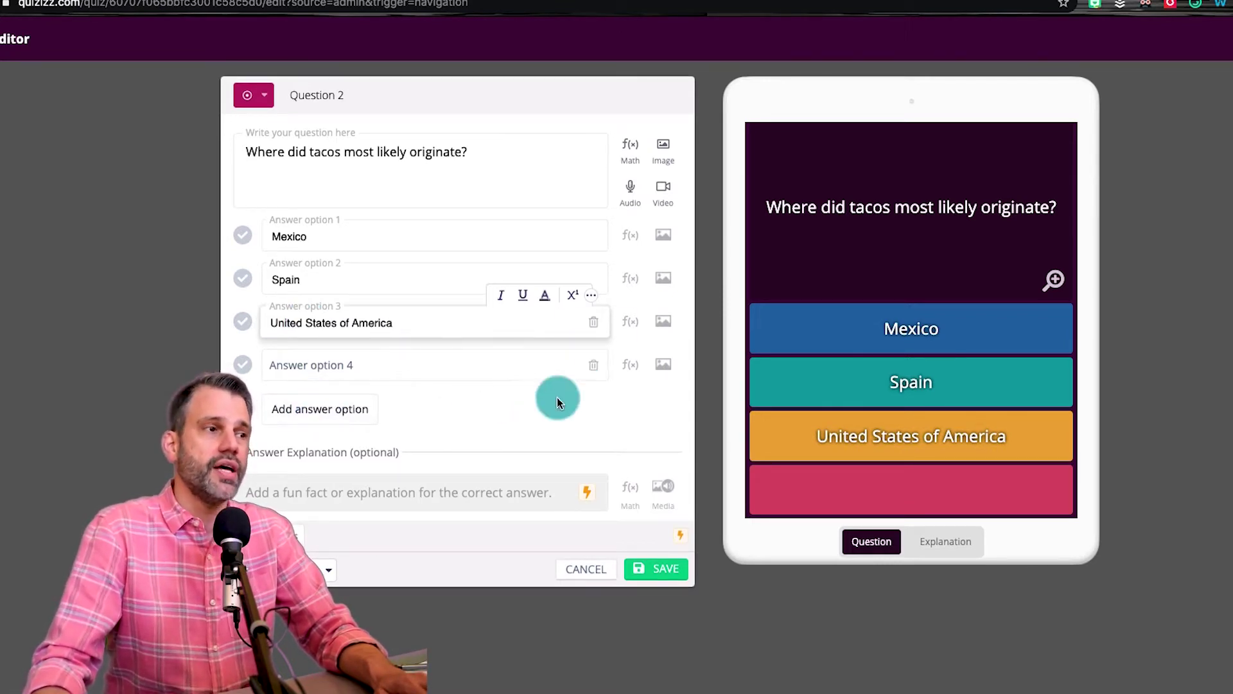
# Step: Delete the empty fourth answer option from Question 2
pyautogui.click(480, 367)
pyautogui.click(596, 373)
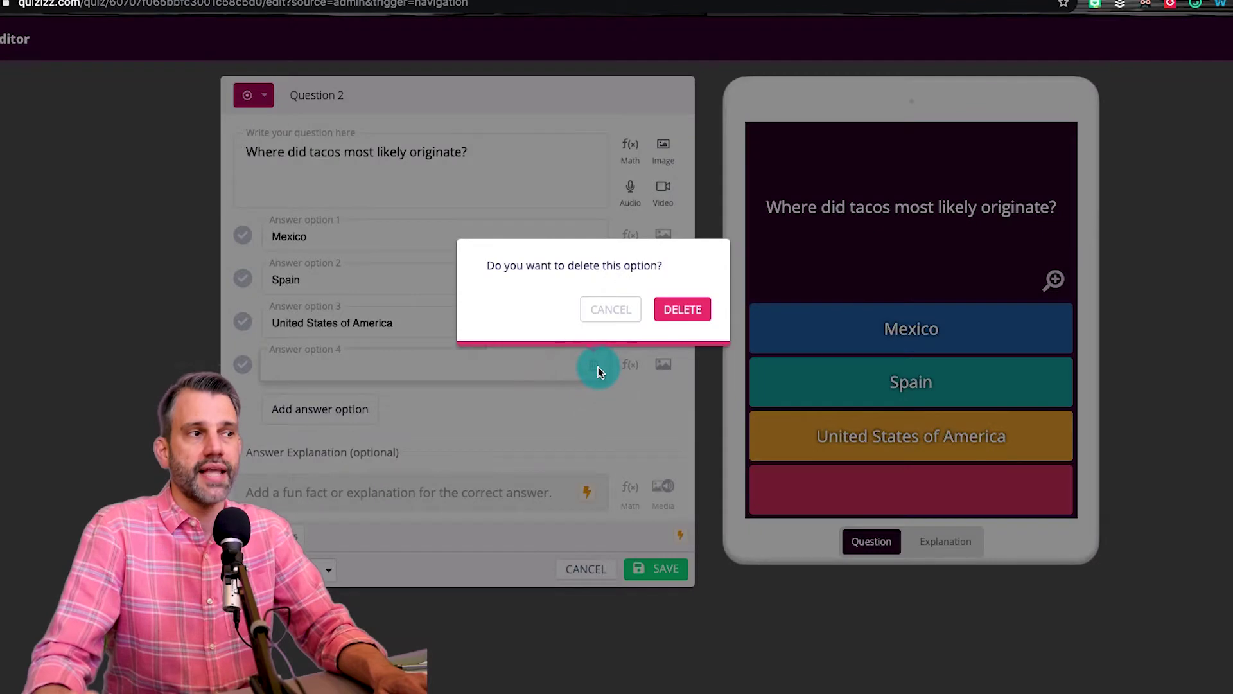
pyautogui.click(682, 310)
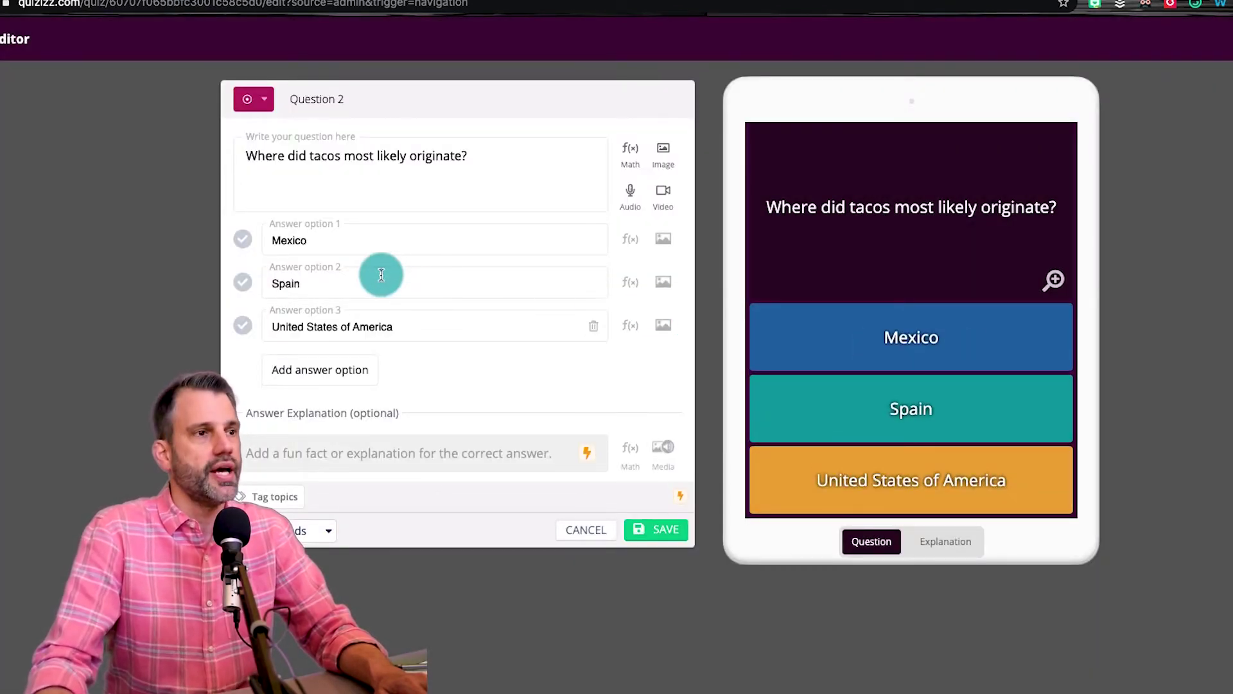
# Step: Mark "Mexico" as the correct answer of Question 2 and save the question
pyautogui.click(242, 242)
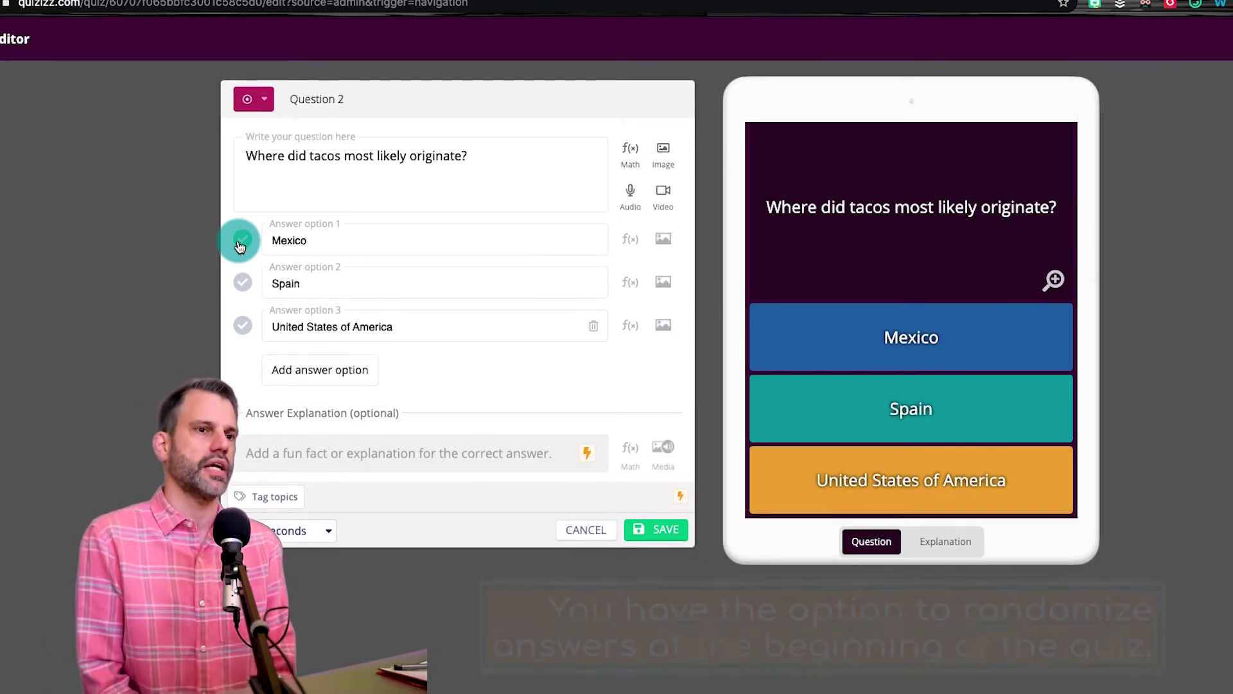
pyautogui.click(240, 247)
pyautogui.click(387, 447)
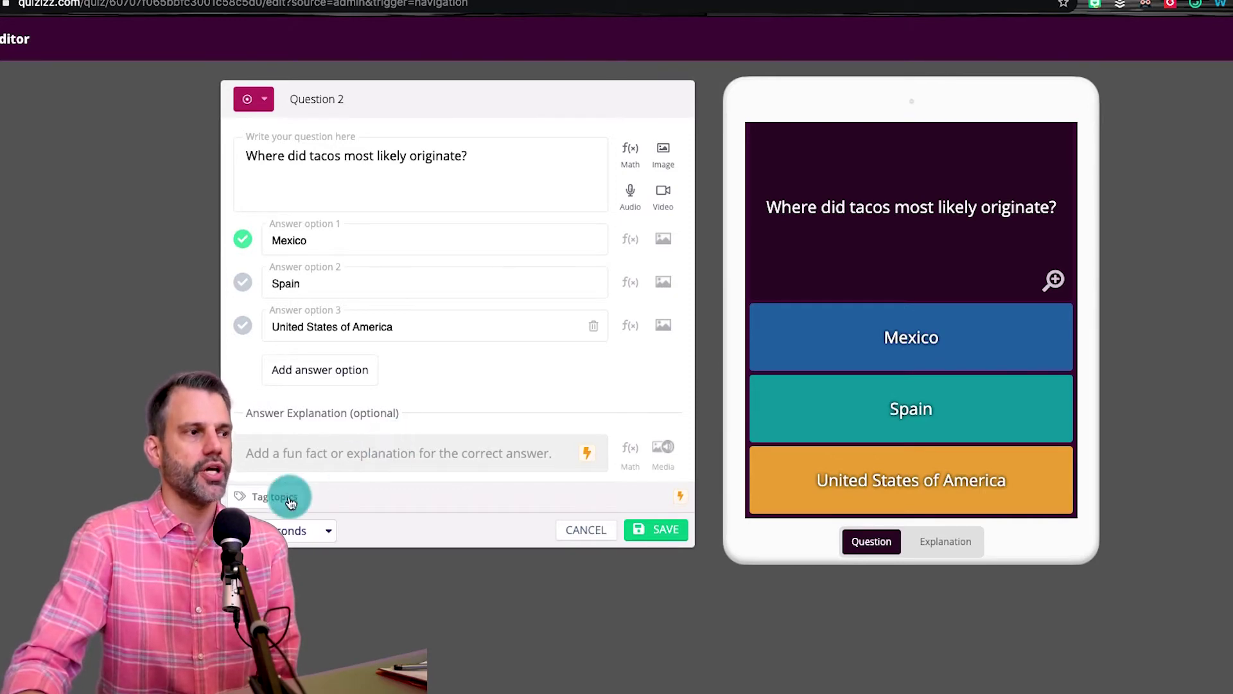
pyautogui.scroll(1, 288, 500)
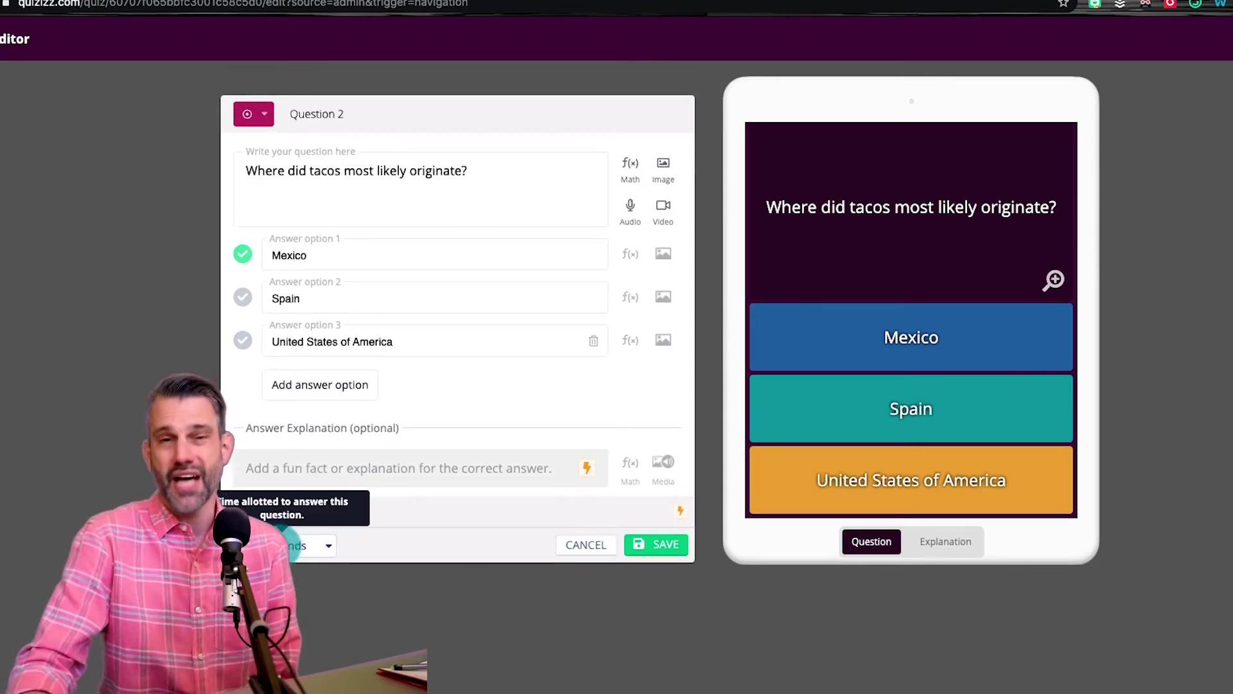
pyautogui.click(673, 545)
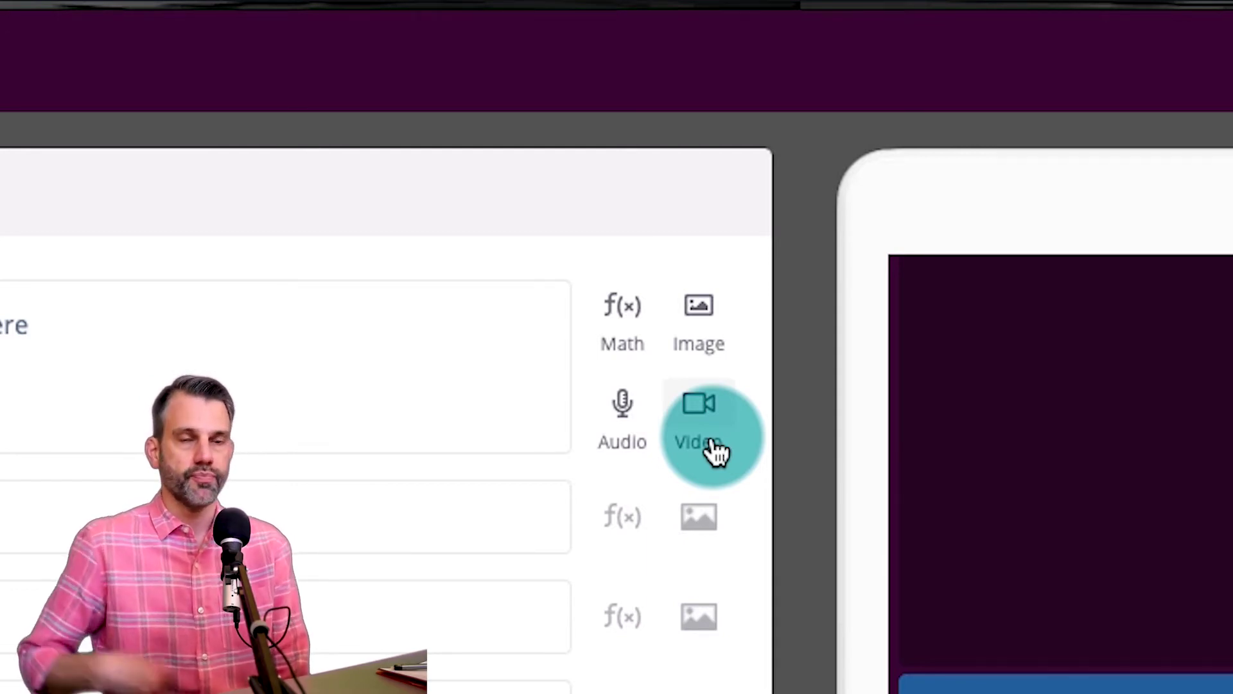
# Step: Start adding an image to Question 3, copy the cooked tacos photo's image address from Unsplash, and return to the image dialog in Quizizz
pyautogui.click(705, 337)
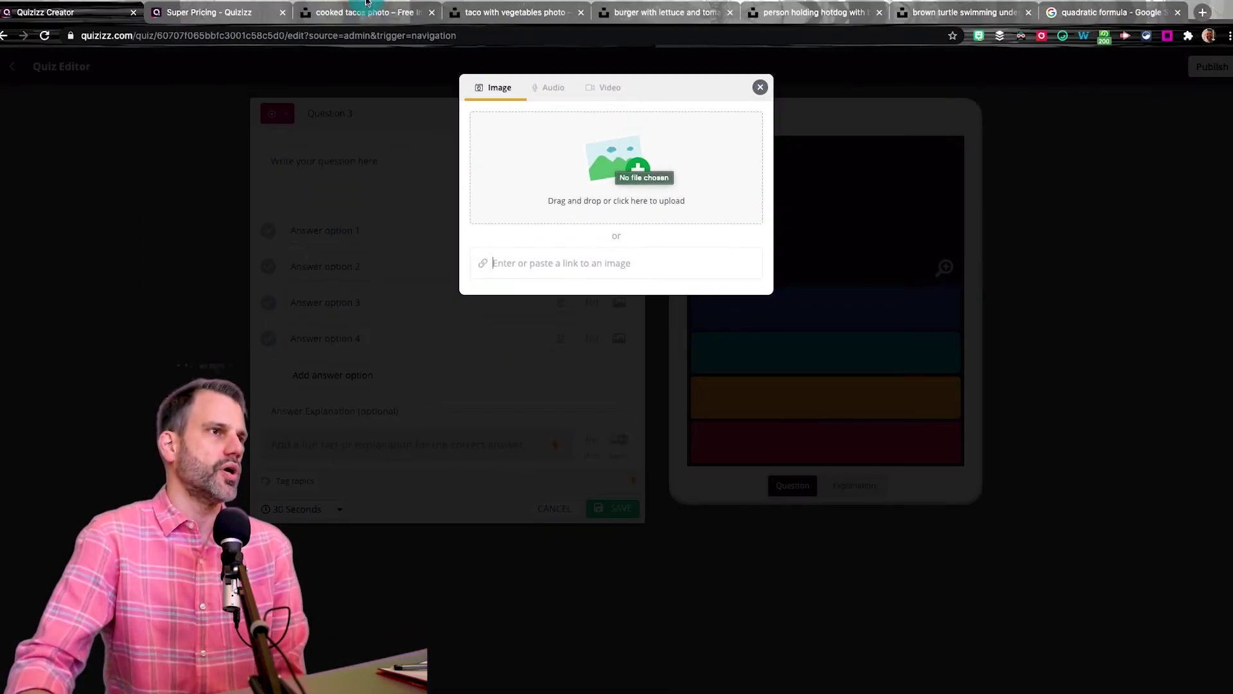
pyautogui.click(341, 14)
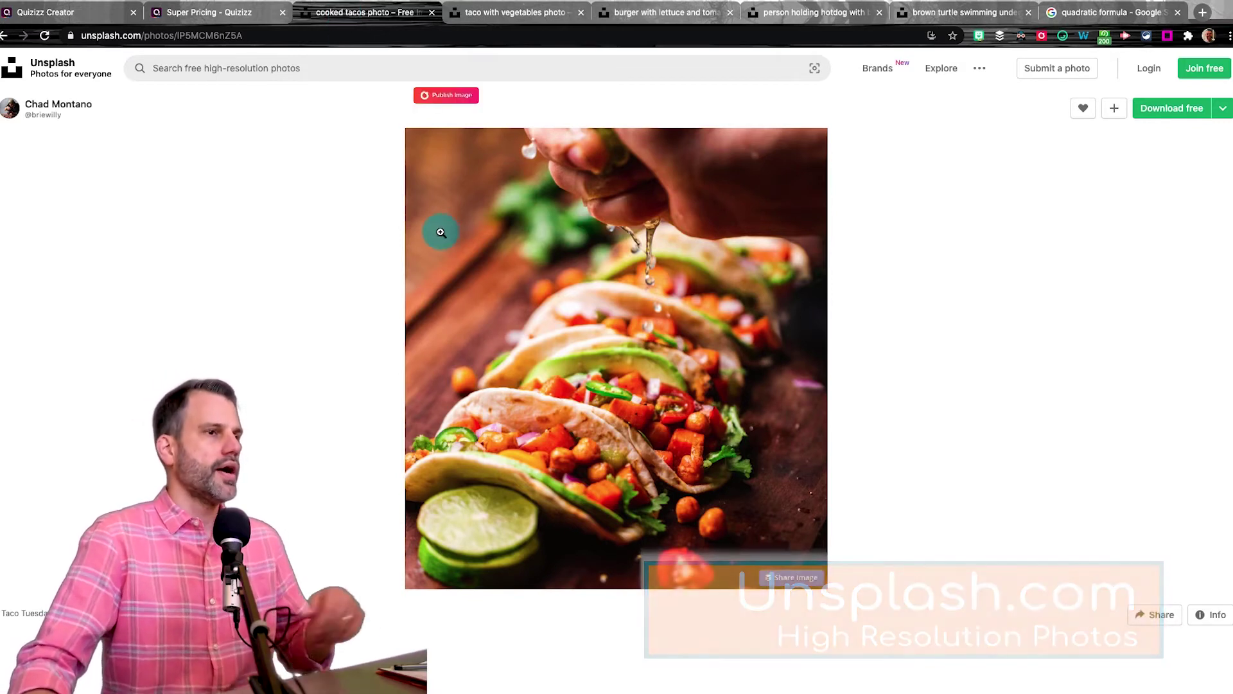
pyautogui.rightClick(495, 242)
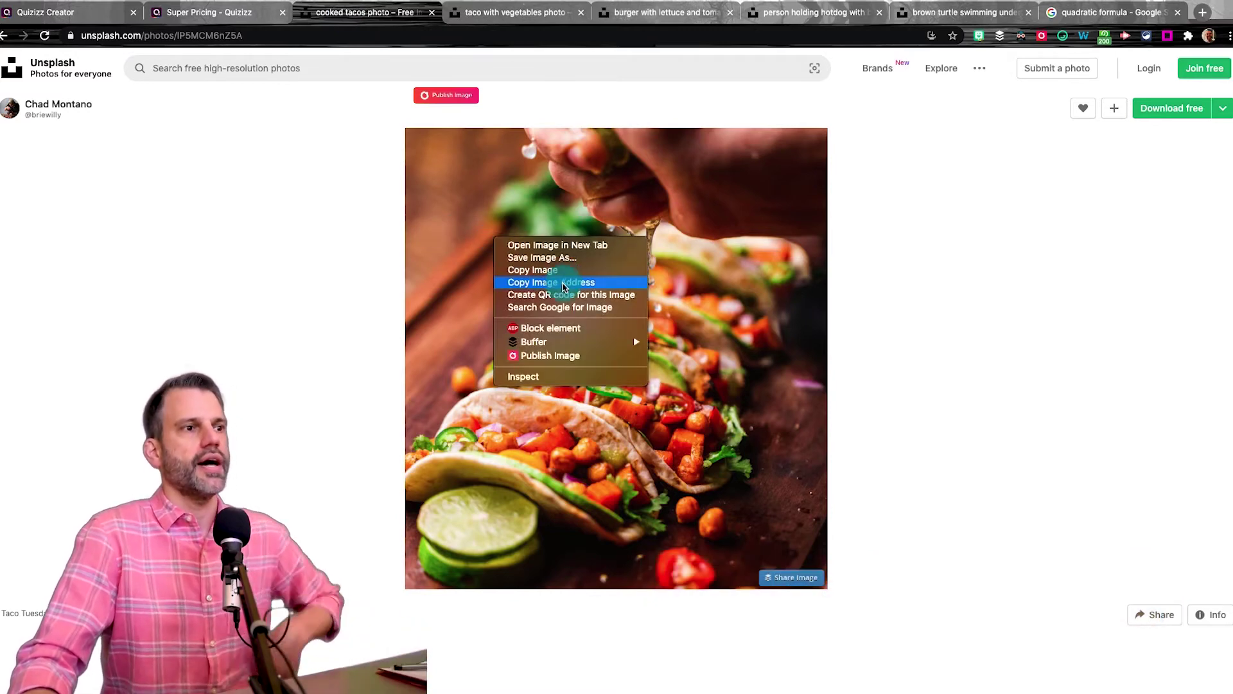
pyautogui.click(563, 282)
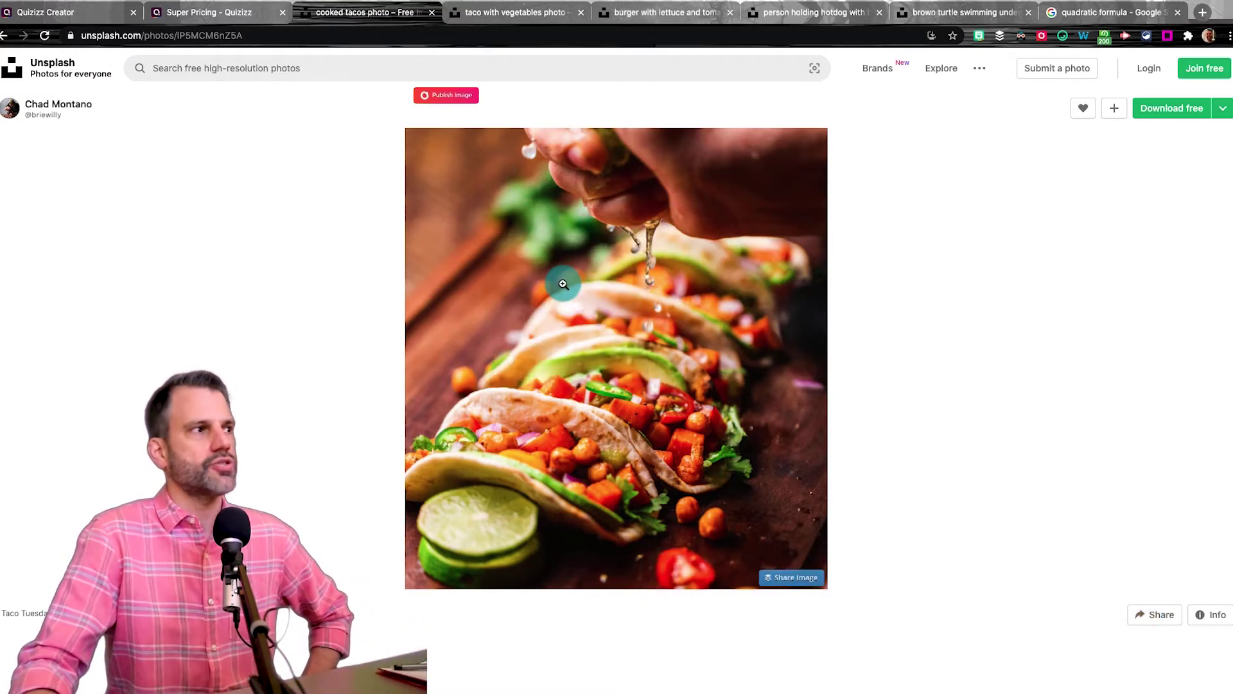
pyautogui.click(432, 12)
pyautogui.click(64, 20)
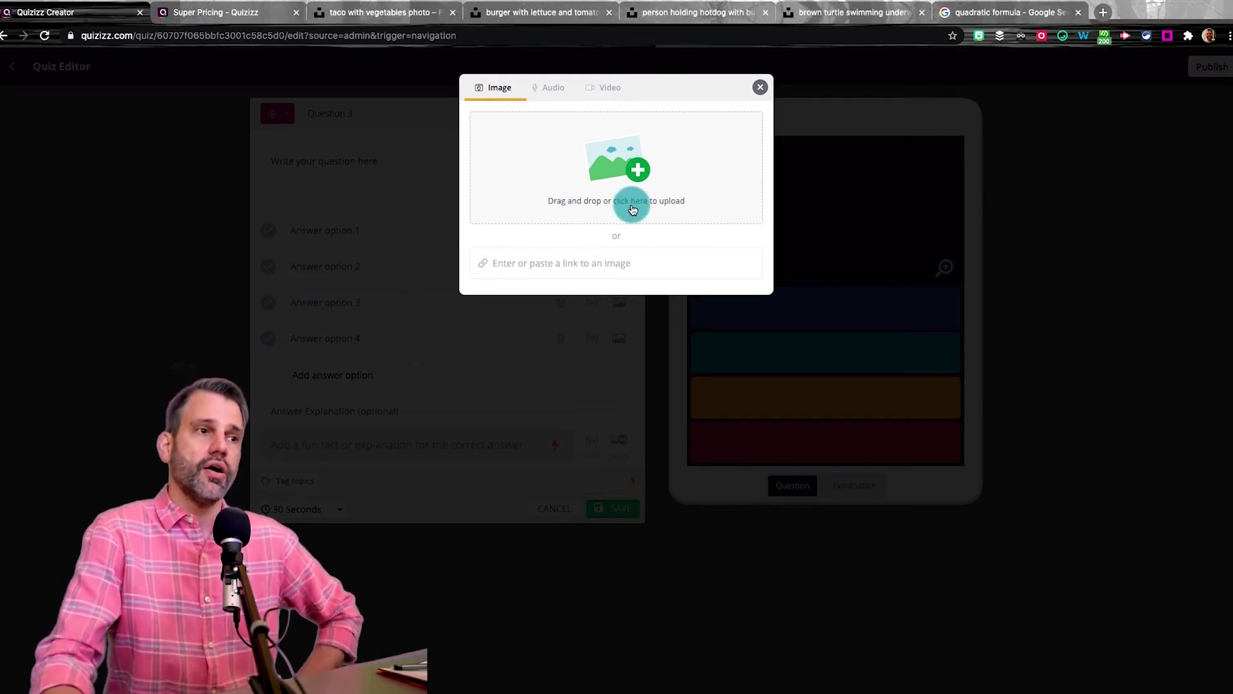
# Step: Paste the copied link of the cooked tacos photo as Question 3's image and confirm it
pyautogui.click(581, 266)
pyautogui.press('super+v')
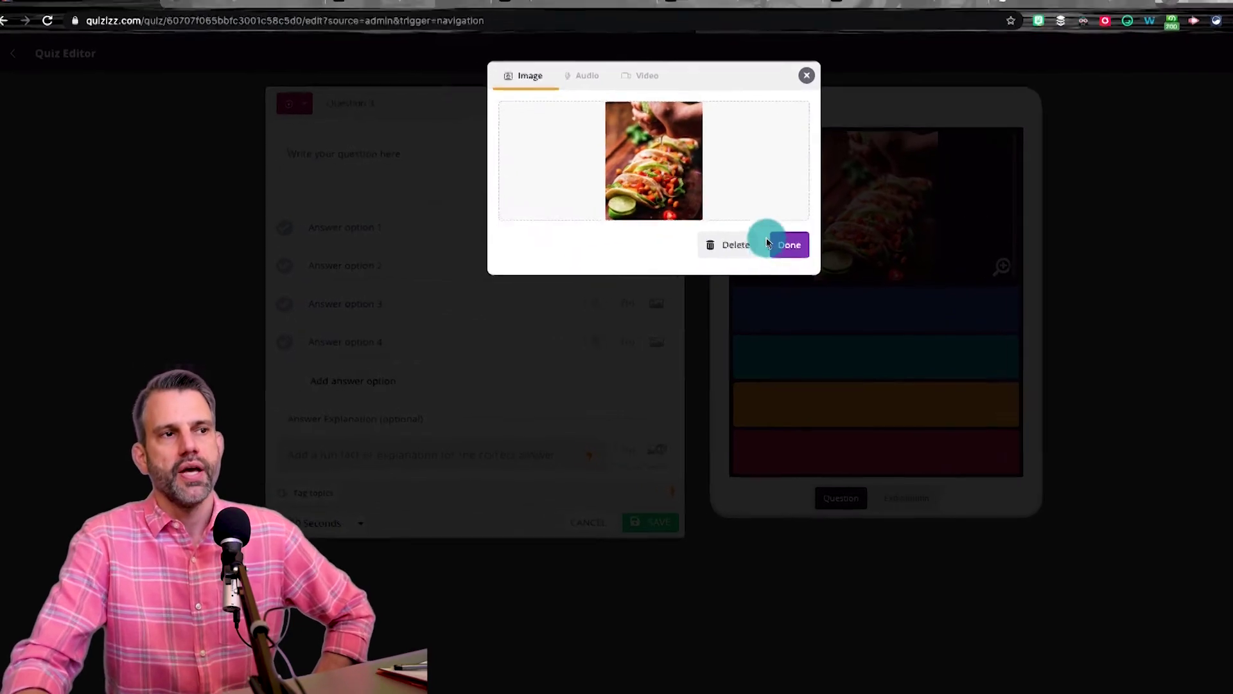
pyautogui.click(768, 244)
# Step: Write "What is this guy squeezing on these tacos?" as the text of Question 3
pyautogui.click(434, 195)
pyautogui.write('What is this guy sc')
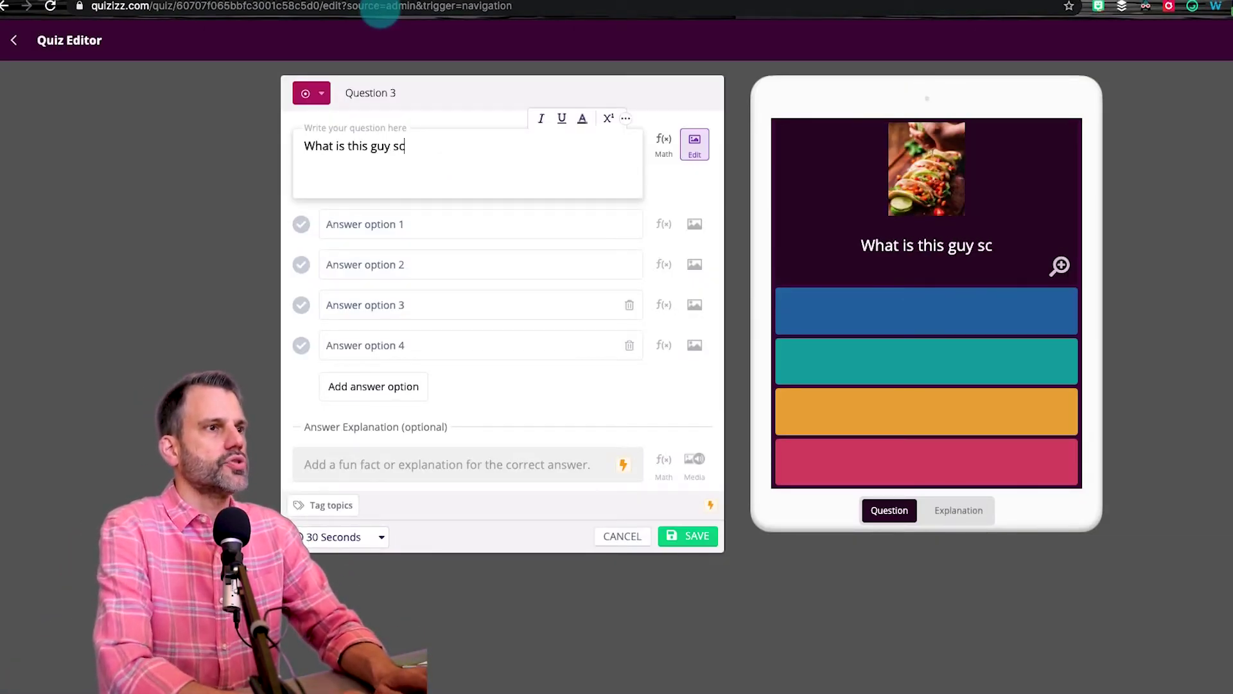
pyautogui.press('BackSpace')
pyautogui.write('queezde')
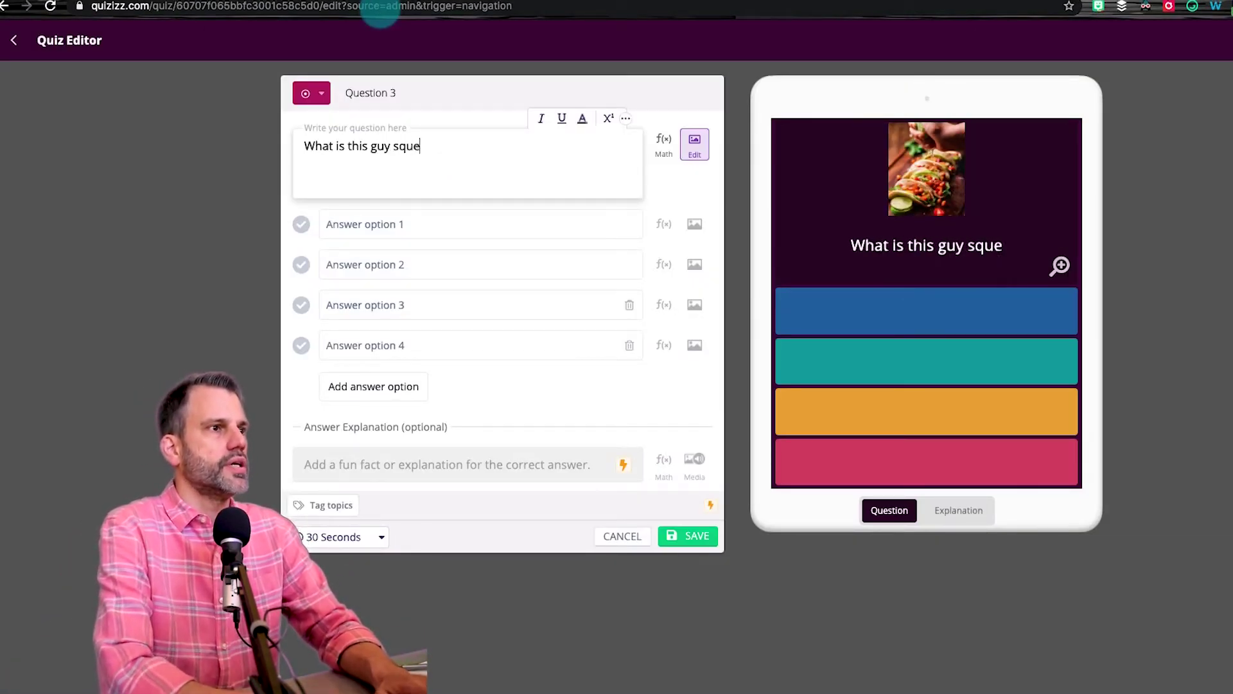
pyautogui.press('BackSpace')
pyautogui.press('BackSpace')
pyautogui.write('ing on these taacos')
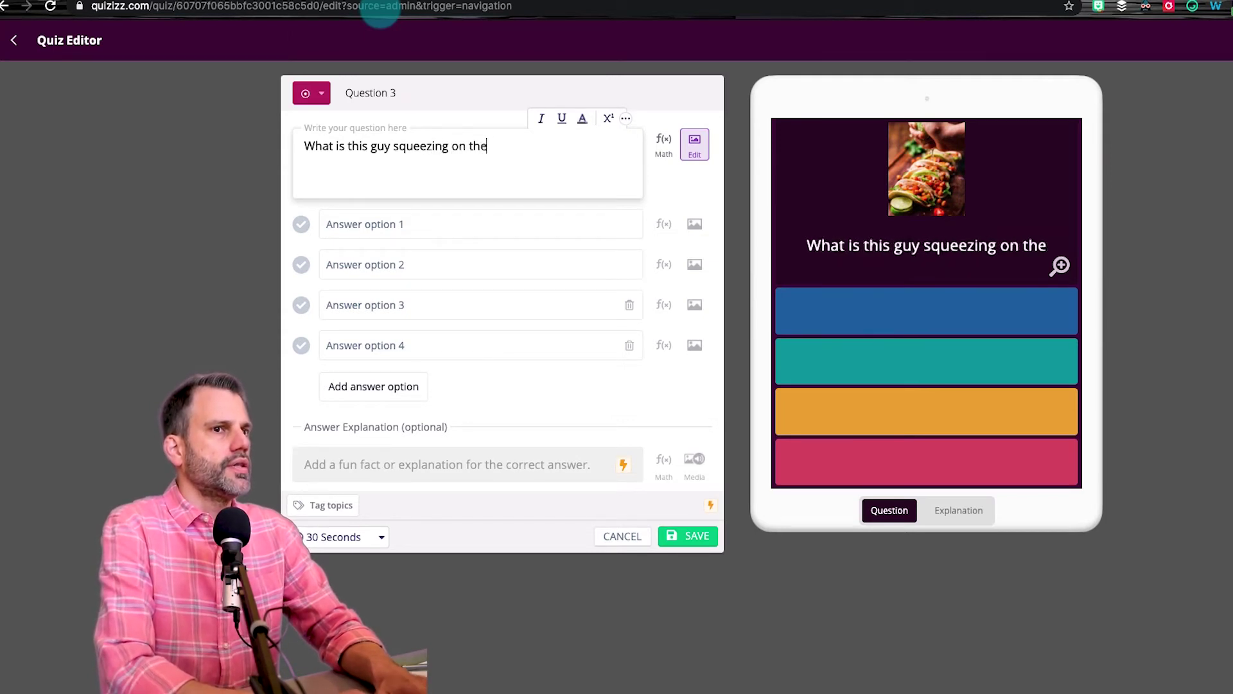
pyautogui.press('BackSpace')
pyautogui.press('BackSpace')
pyautogui.press('BackSpace')
pyautogui.press('BackSpace')
pyautogui.write('cos?')
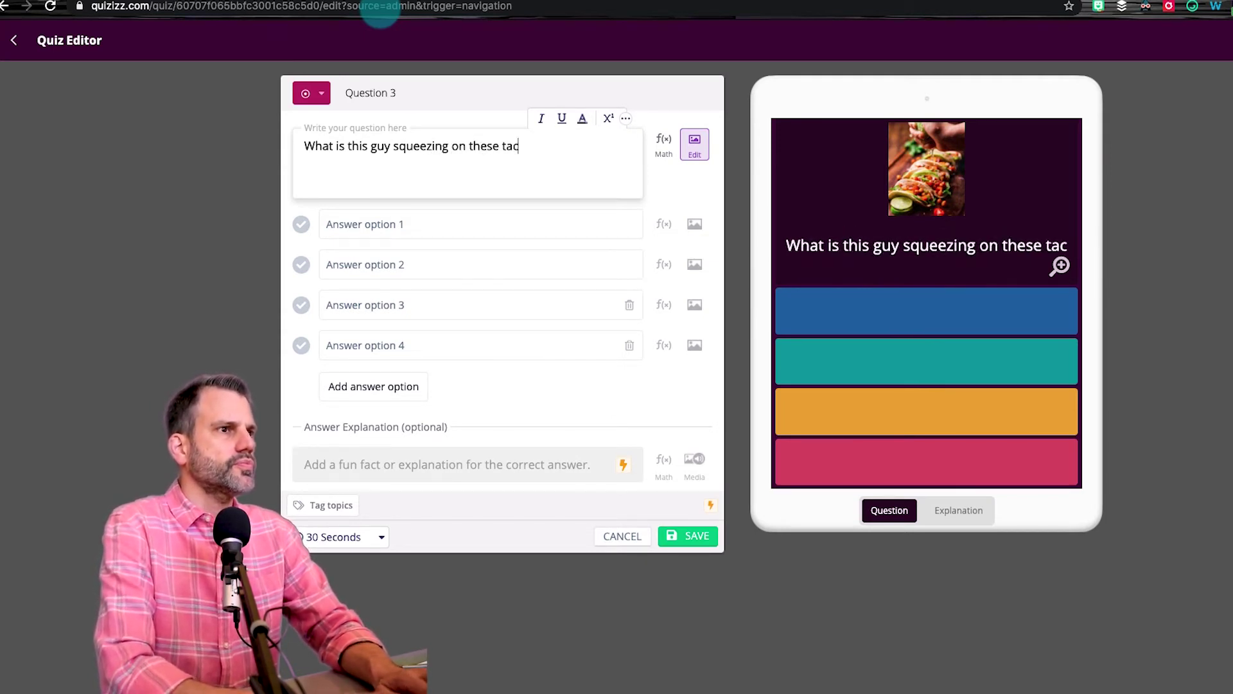
# Step: Enter "lime", "lemon", "chocolate sauce" and "cheese" as answer options 1 to 4 of Question 3
pyautogui.click(435, 223)
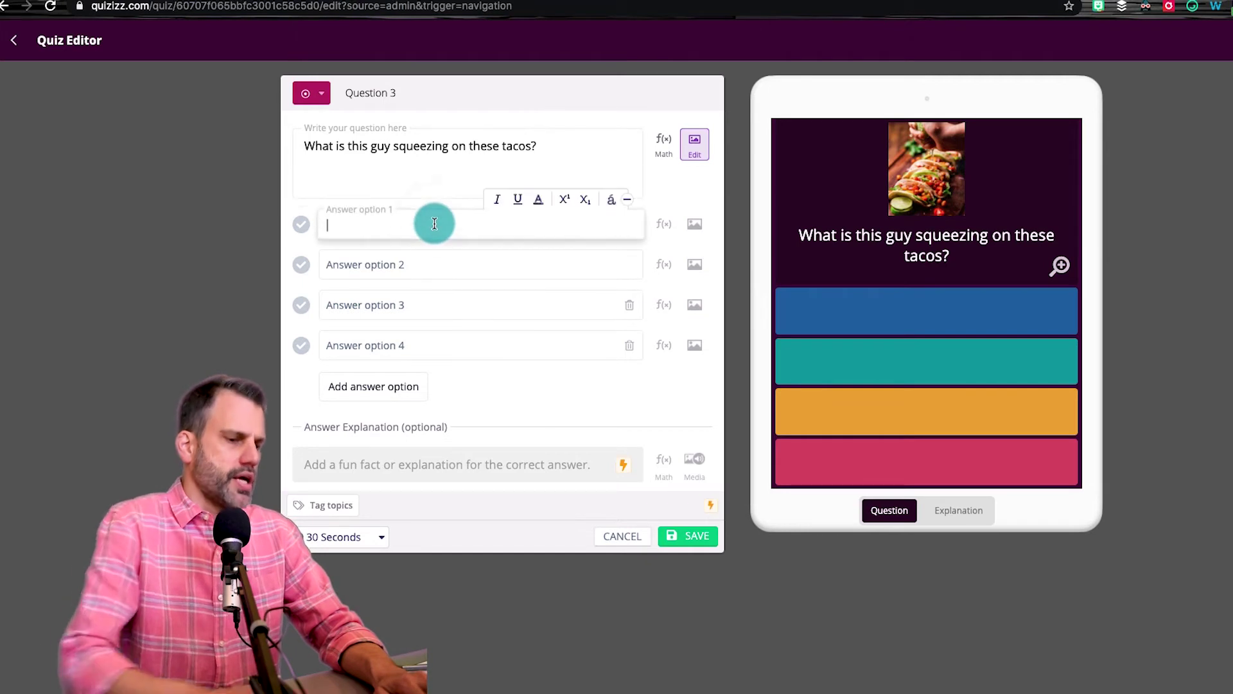
pyautogui.write('lime')
pyautogui.press('Tab')
pyautogui.write('lemon')
pyautogui.press('Tab')
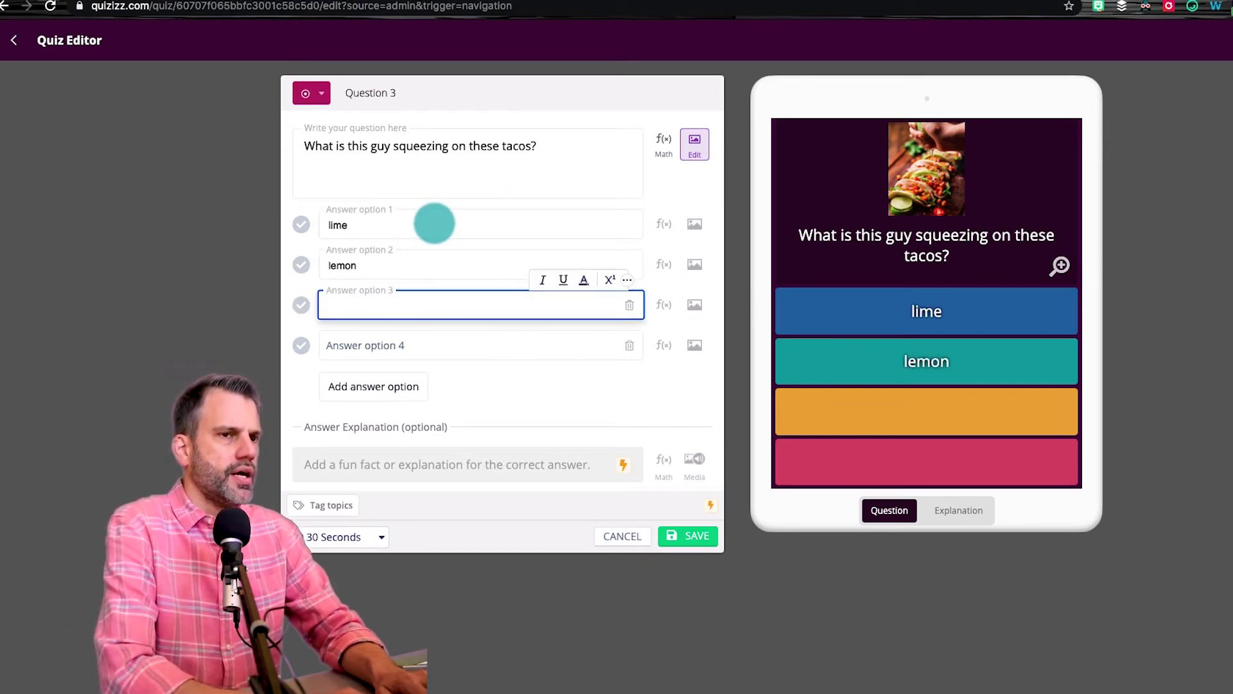
pyautogui.write('chocolate sauce')
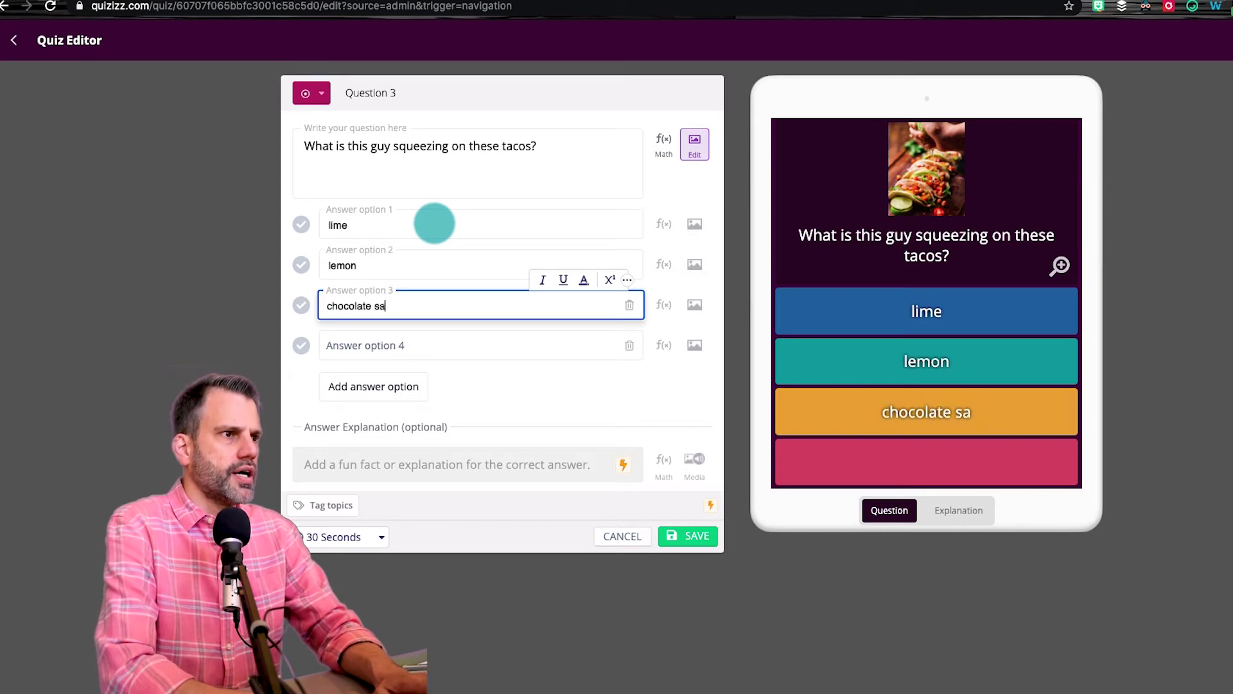
pyautogui.press('Tab')
pyautogui.press('Tab')
pyautogui.write('cheese')
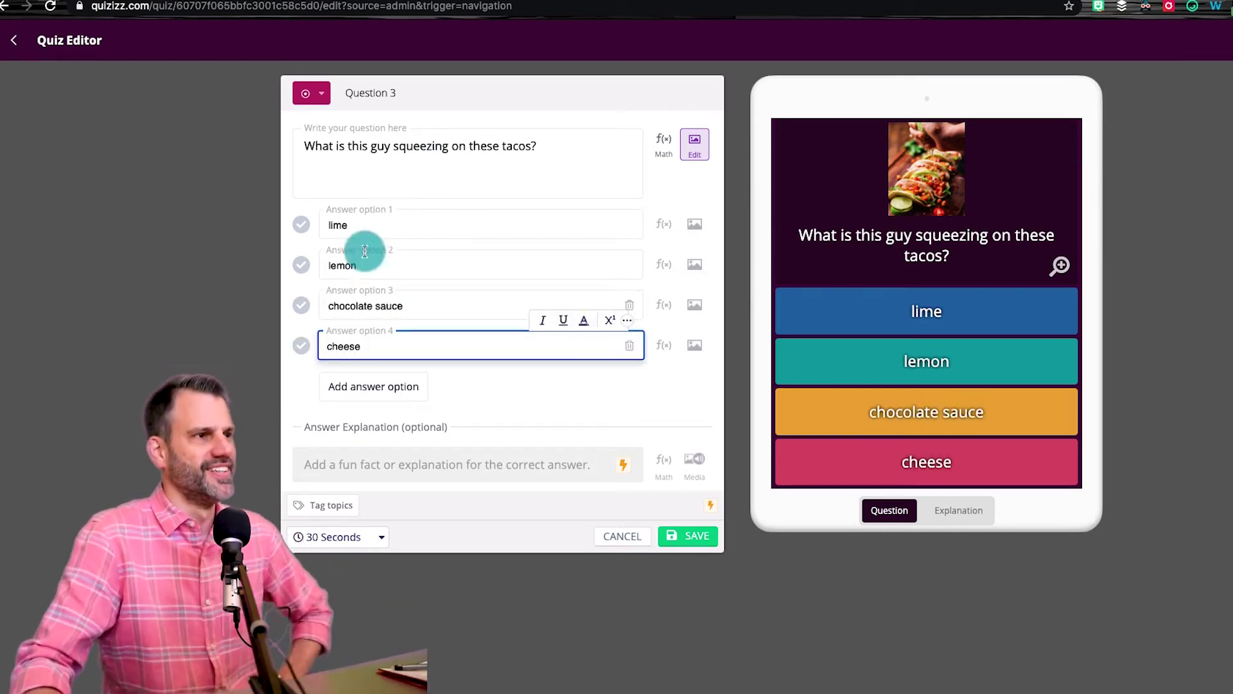
# Step: Mark "lime" as the correct answer of Question 3 and save the question
pyautogui.click(302, 226)
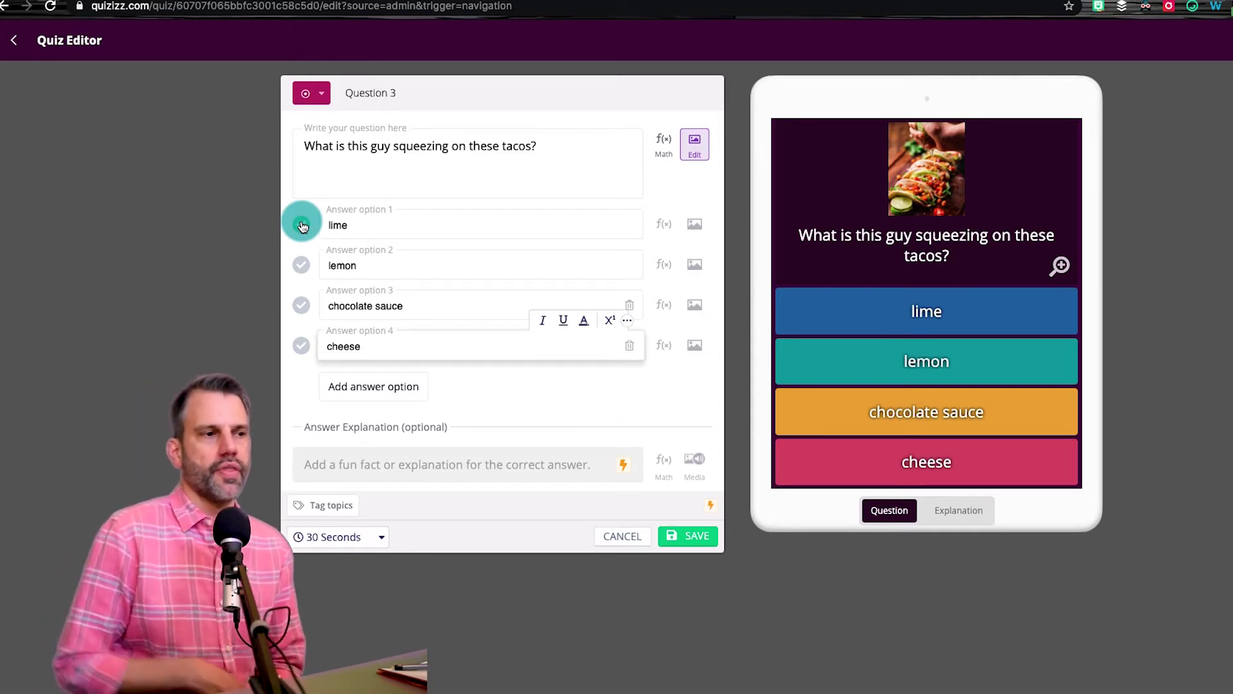
pyautogui.click(694, 540)
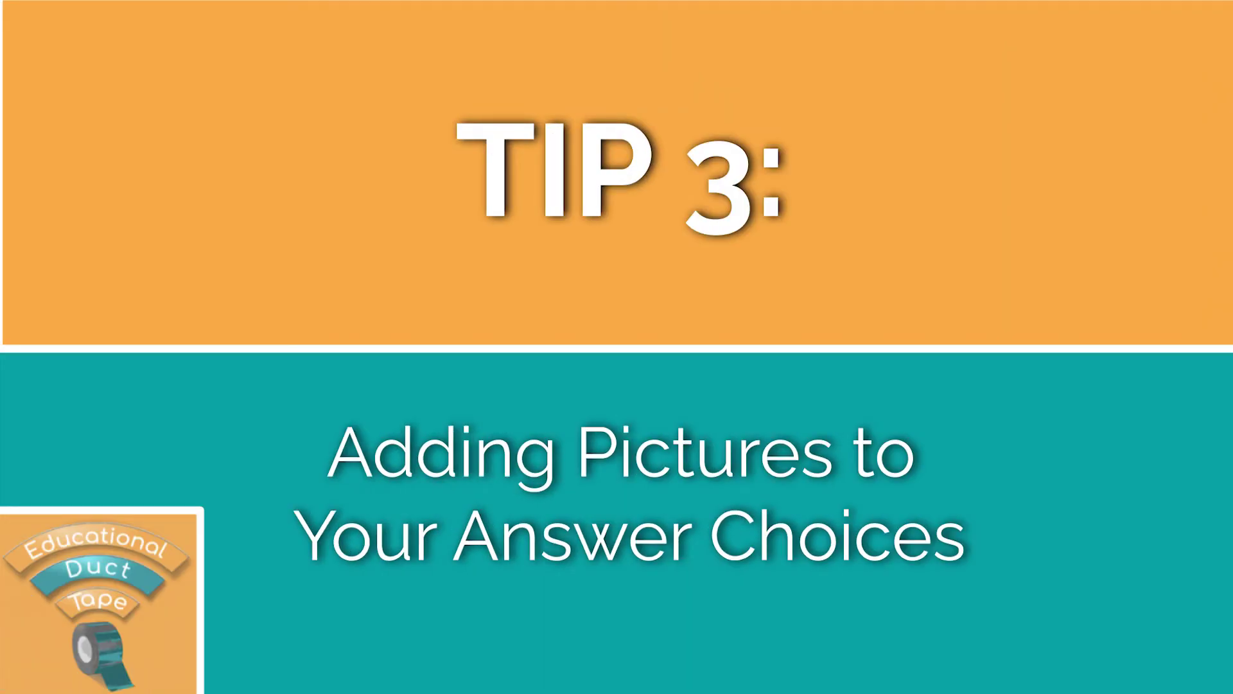
# Step: Write "Which one of these shows a taco?" as the text of Question 4
pyautogui.click(415, 163)
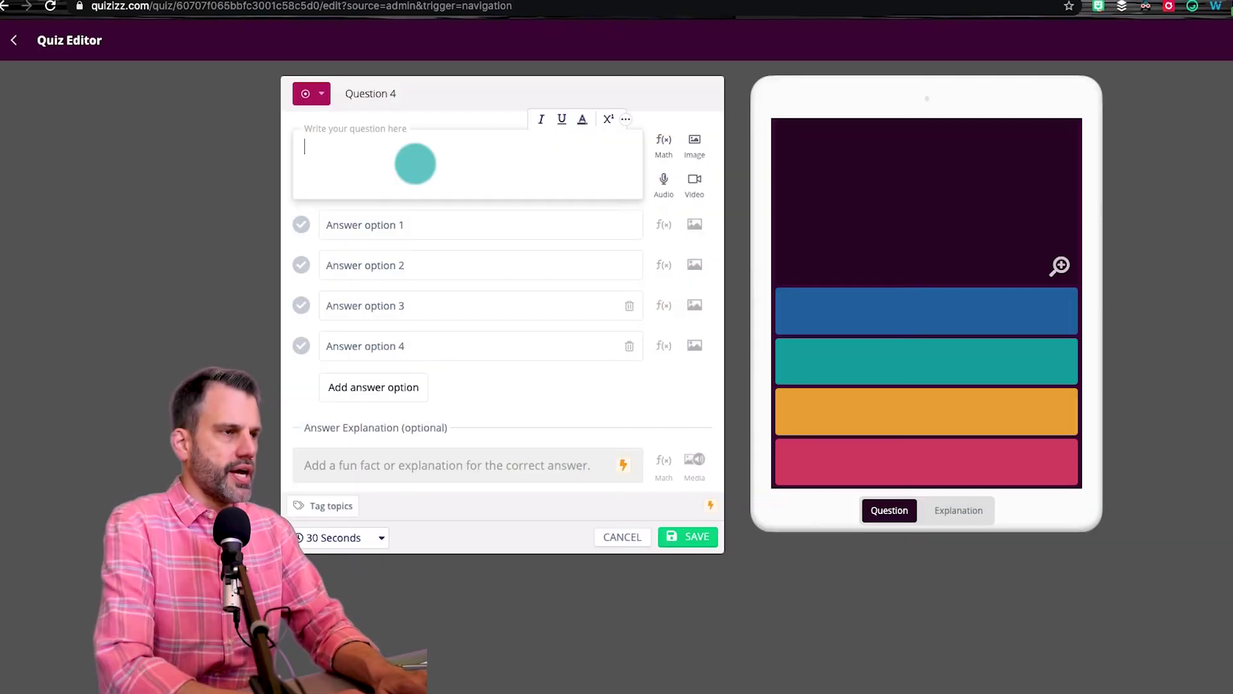
pyautogui.write('Which one of these shows ')
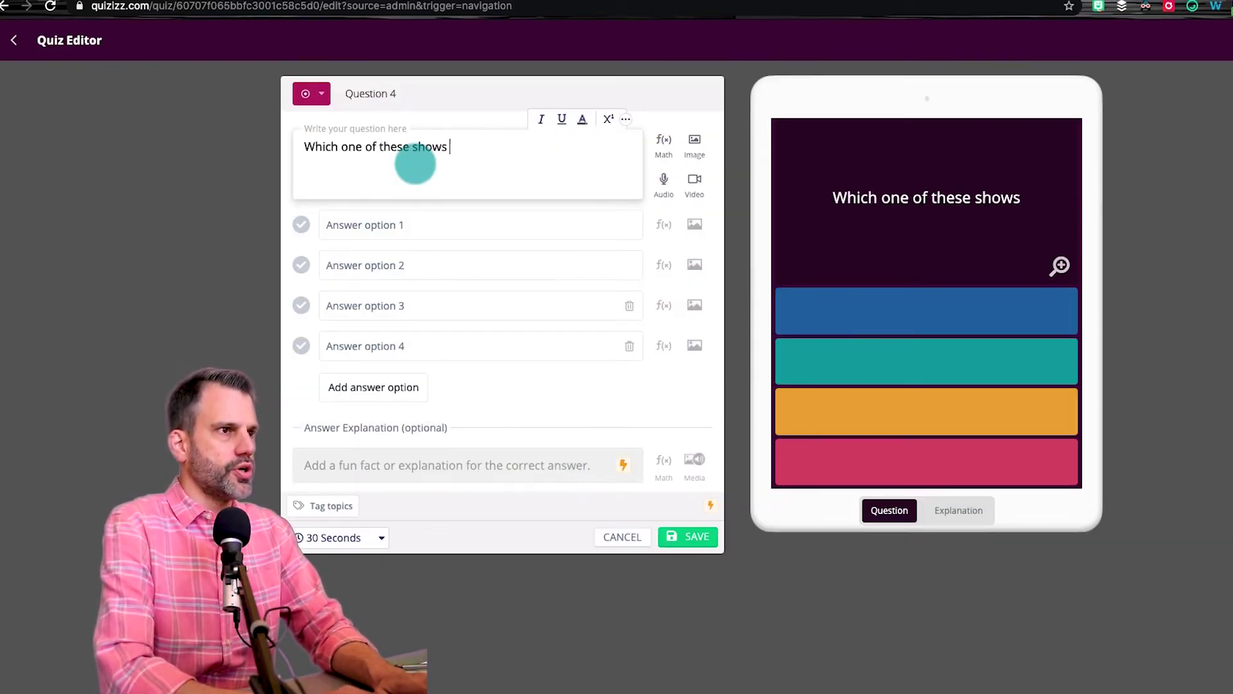
pyautogui.write('a taco?')
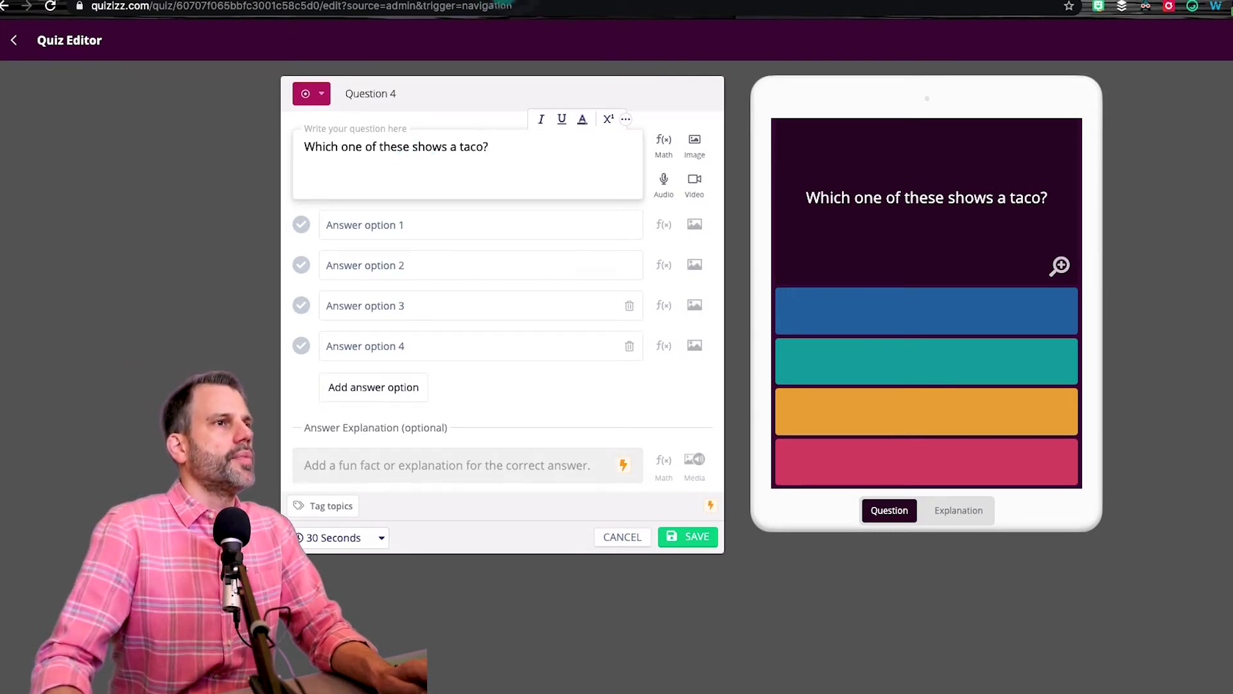
# Step: Copy the image address of the hand-held taco photo from Unsplash and use it as answer option 1's image in Question 4
pyautogui.click(469, 1)
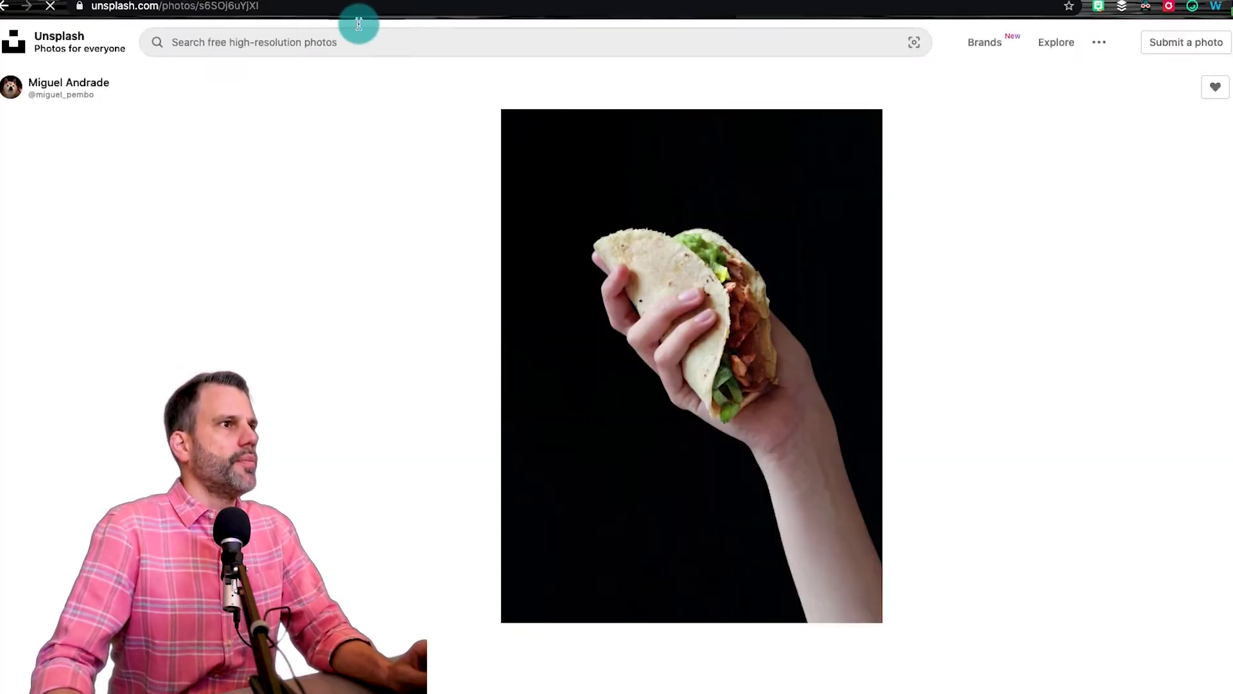
pyautogui.rightClick(605, 224)
pyautogui.click(661, 292)
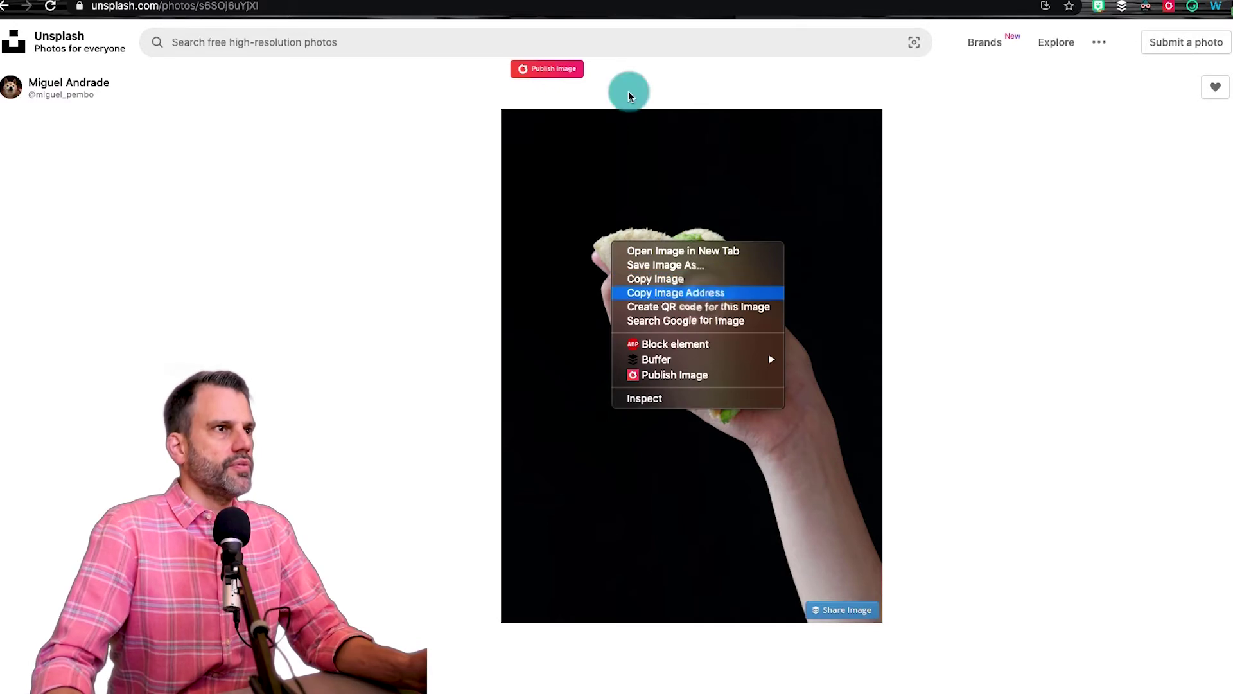
pyautogui.click(517, 1)
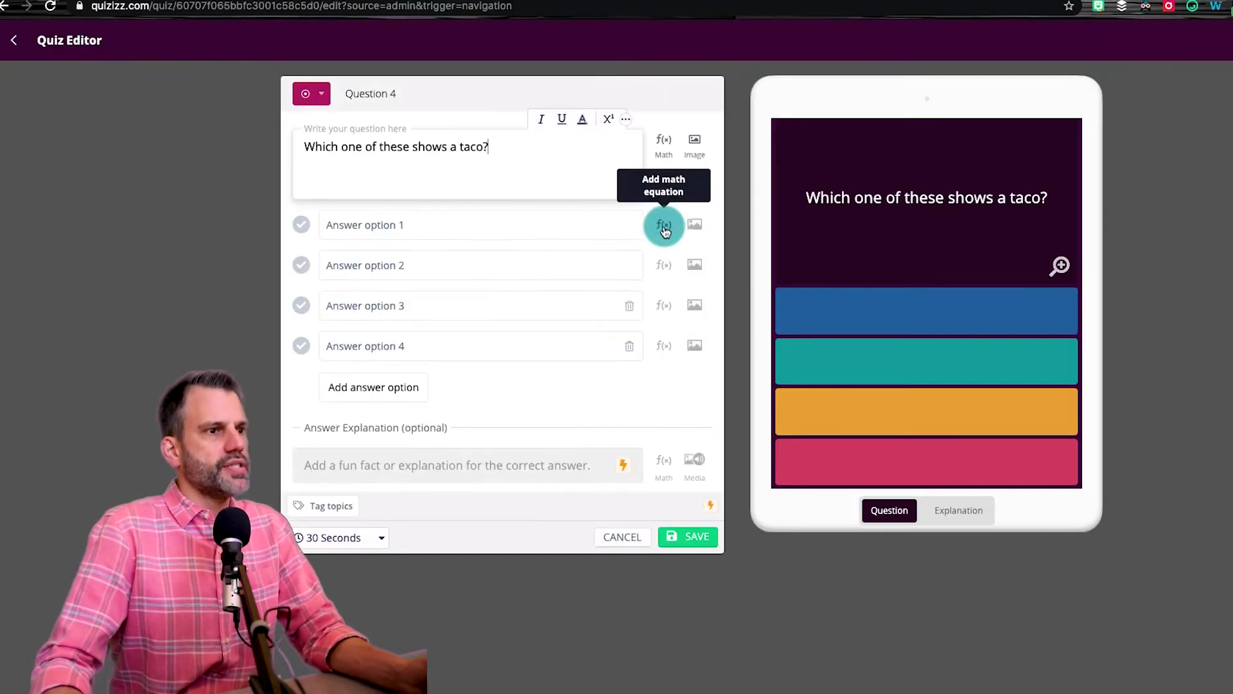
pyautogui.click(694, 224)
pyautogui.click(667, 255)
pyautogui.hotkey('ctrl', 'v')
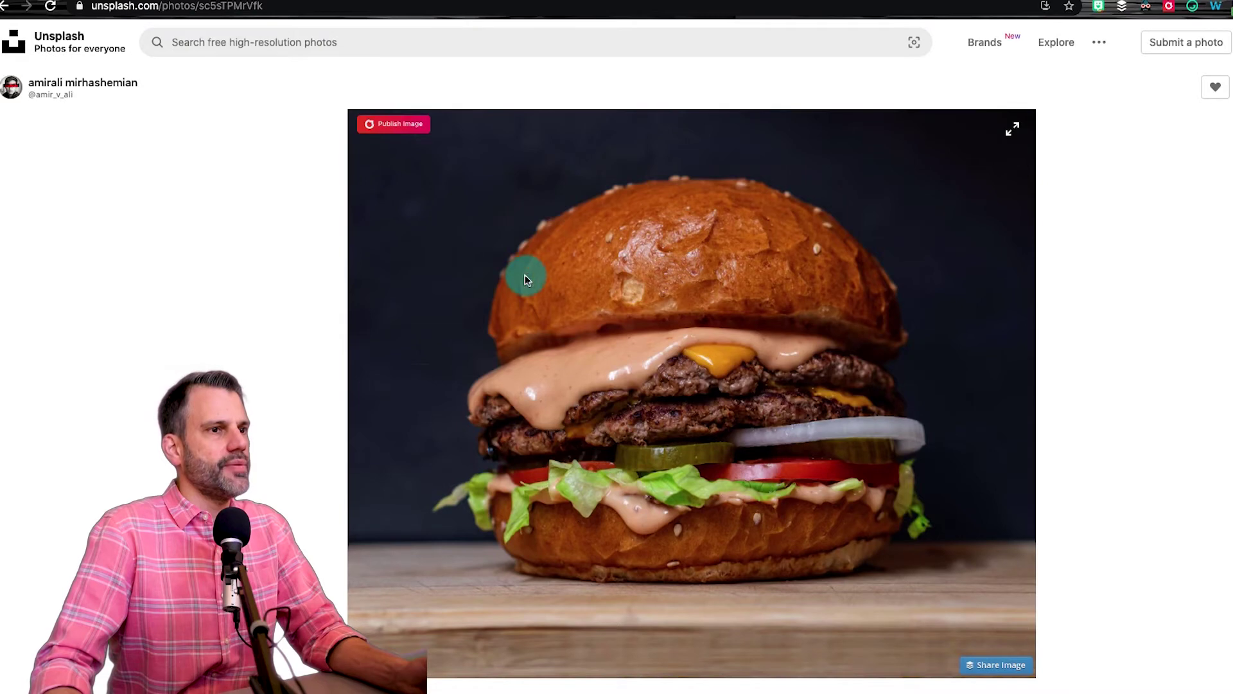
# Step: Copy the burger photo's image address from Unsplash and use it as answer option 2's image in Question 4
pyautogui.rightClick(523, 272)
pyautogui.click(601, 316)
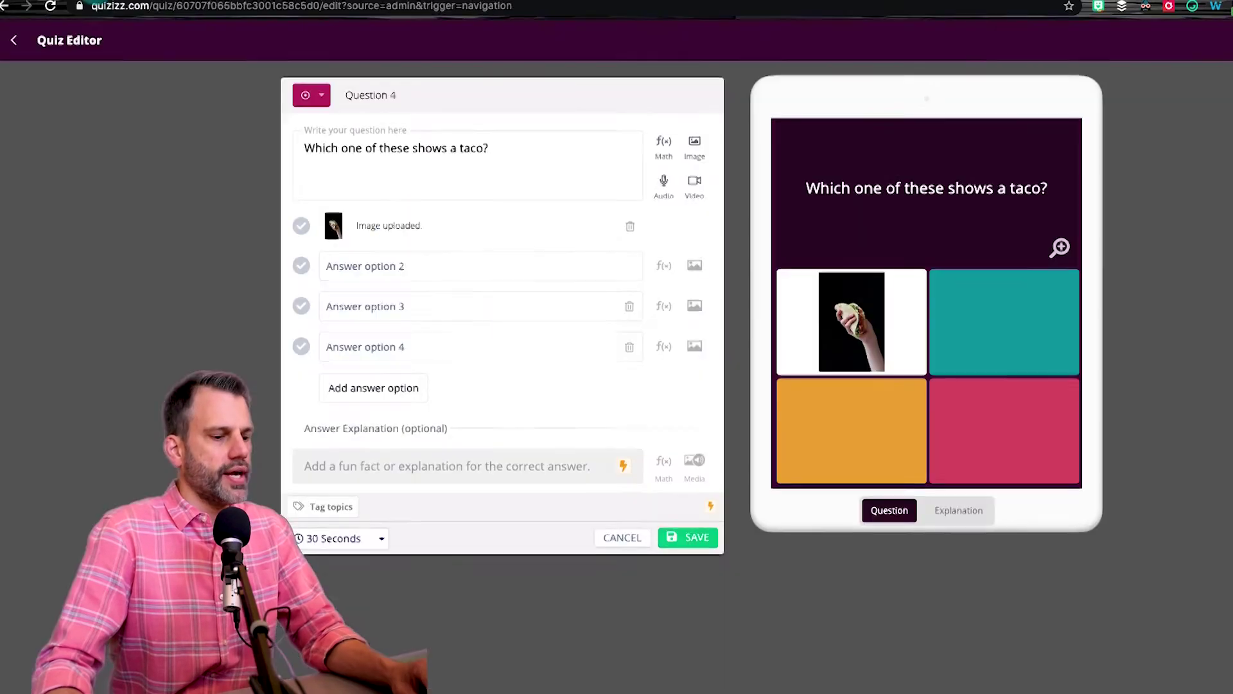
pyautogui.click(694, 265)
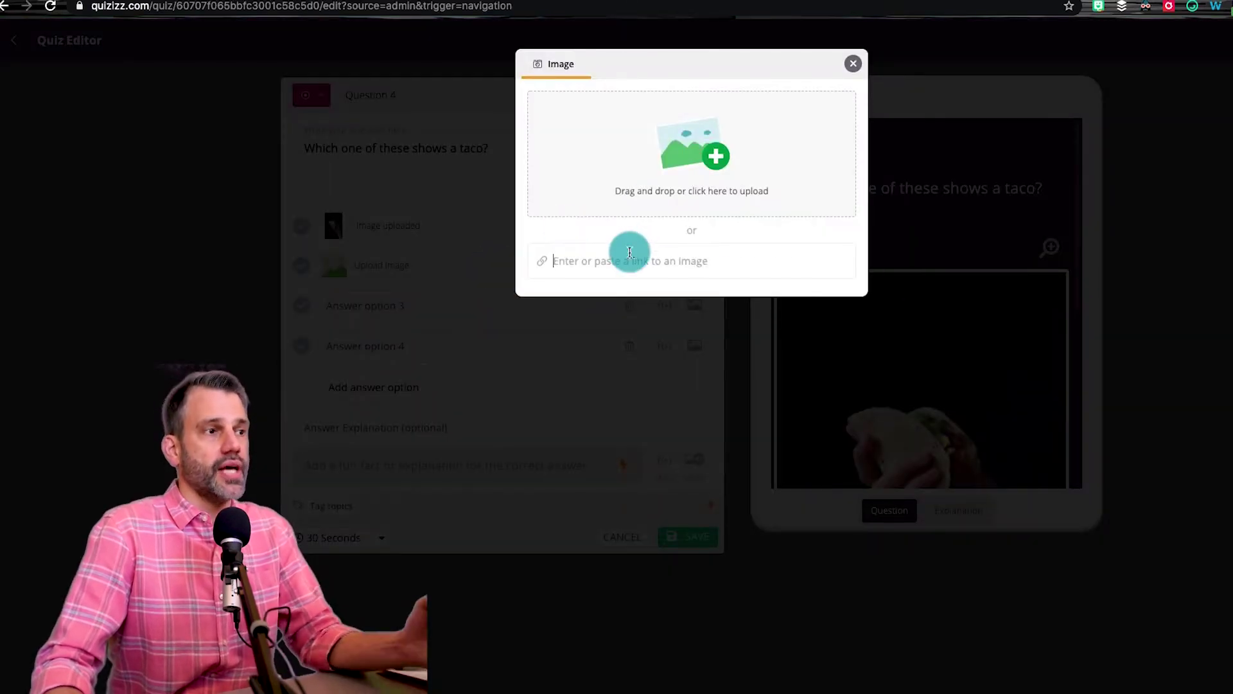
pyautogui.hotkey('ctrl', 'v')
# Step: Copy the hot dog photo's image address from Unsplash and use it as answer option 3's image in Question 4
pyautogui.click(435, 13)
pyautogui.rightClick(513, 356)
pyautogui.click(610, 399)
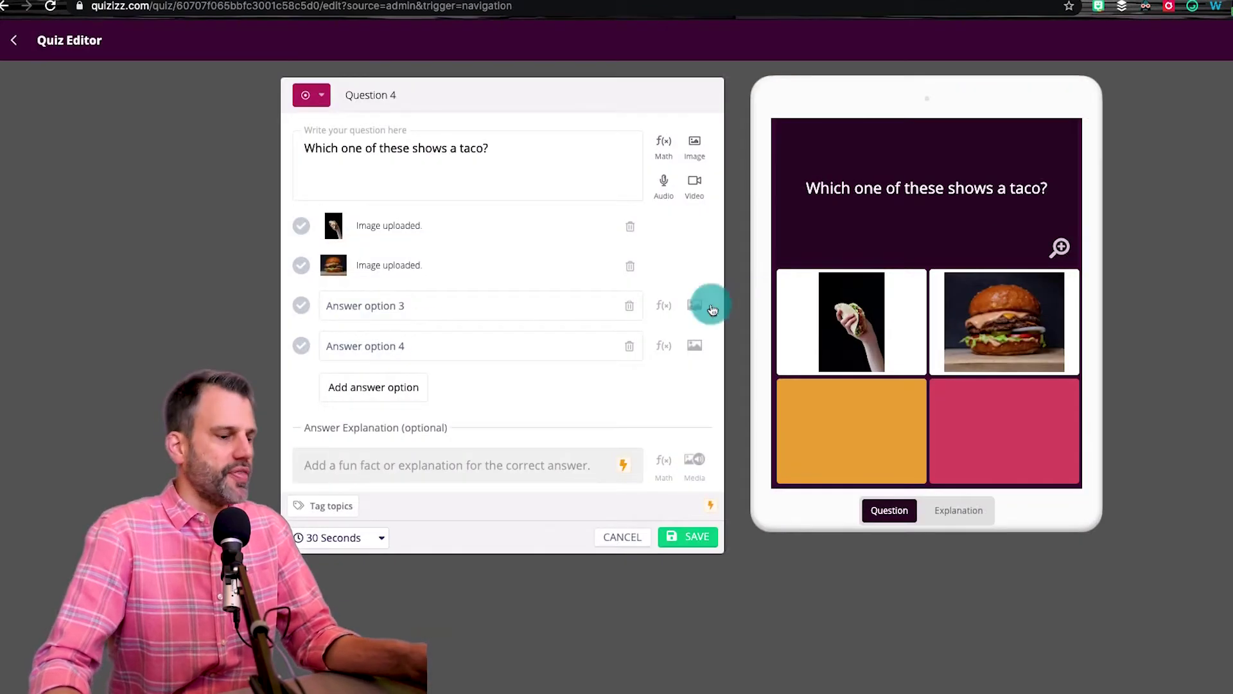
pyautogui.click(694, 305)
pyautogui.hotkey('ctrl', 'v')
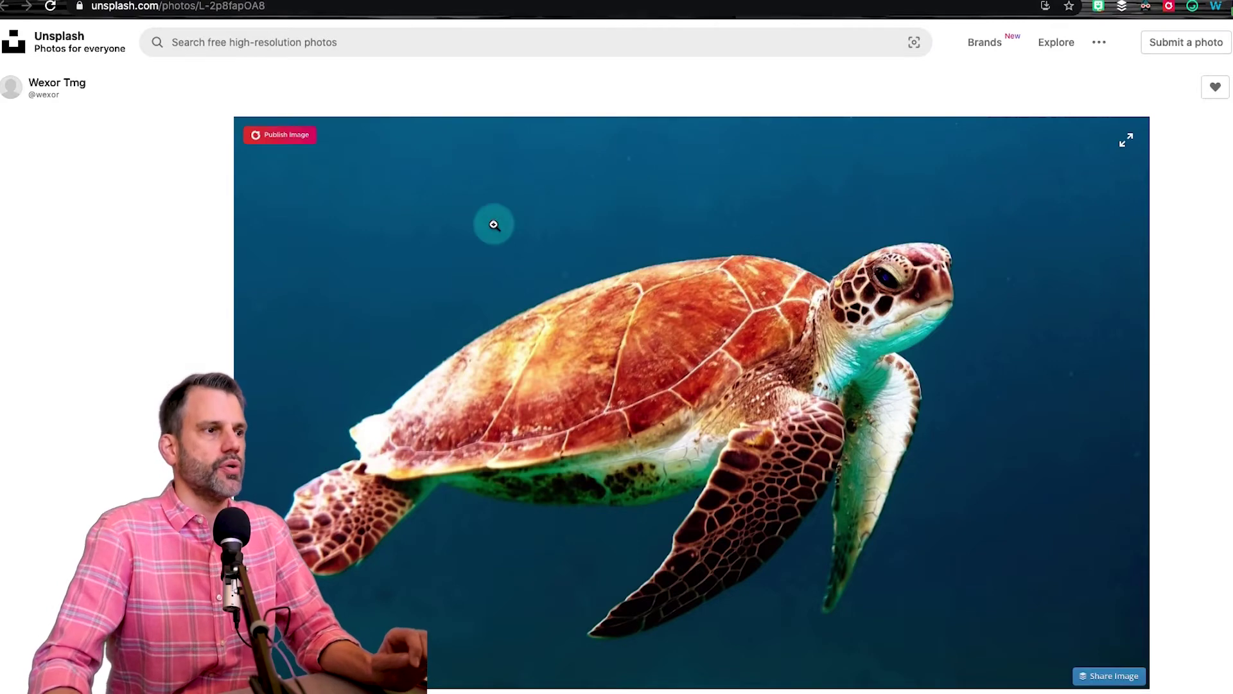
# Step: Copy the sea turtle photo's image address from Unsplash and use it as answer option 4's image in Question 4
pyautogui.rightClick(494, 222)
pyautogui.click(575, 272)
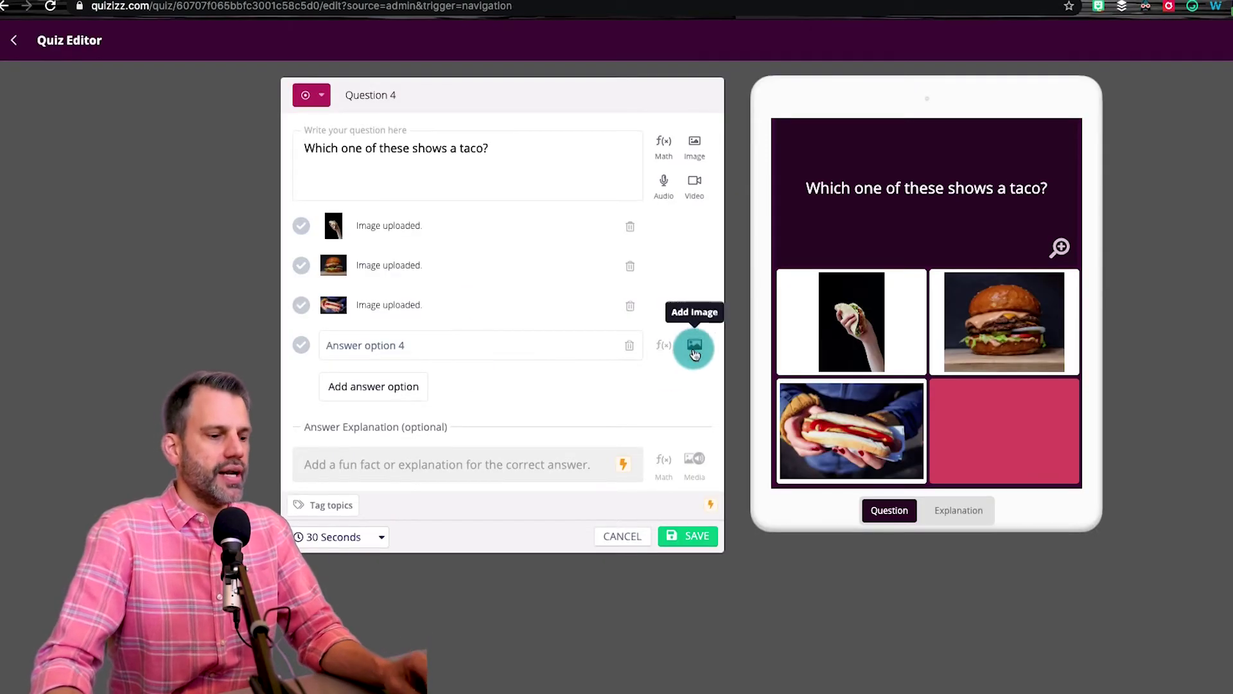
pyautogui.click(695, 350)
pyautogui.hotkey('ctrl', 'v')
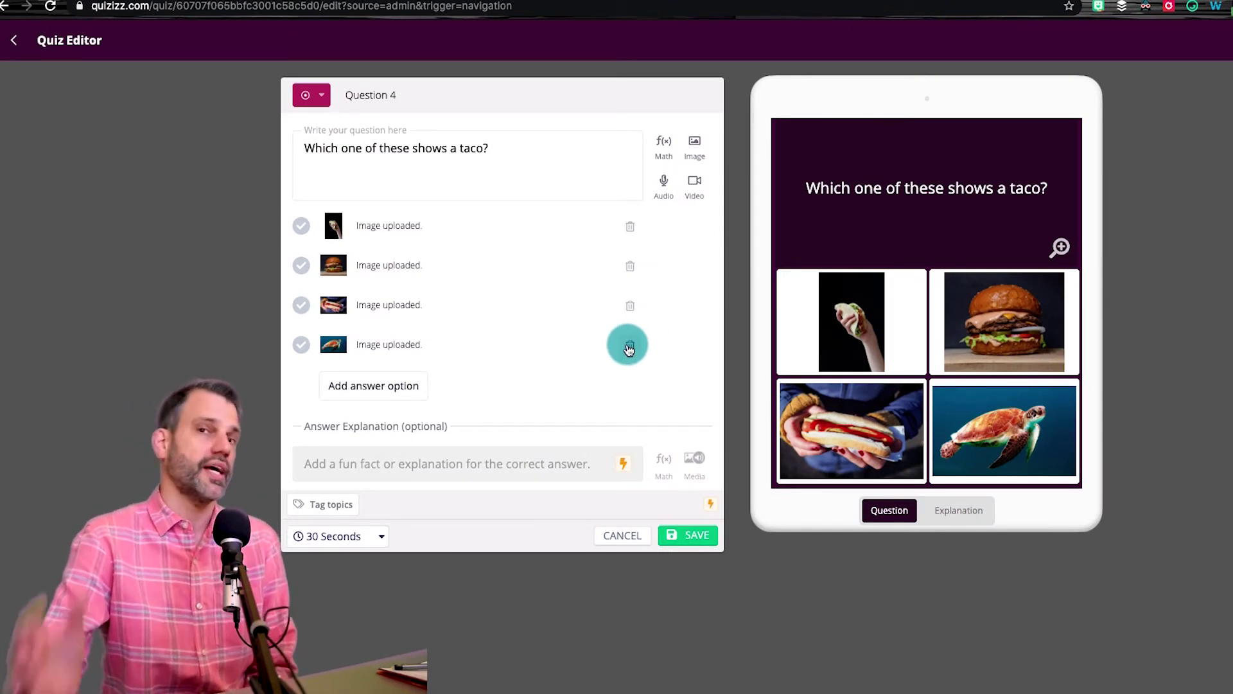
# Step: Mark the taco photo as the correct answer of Question 4 and save the question
pyautogui.click(685, 535)
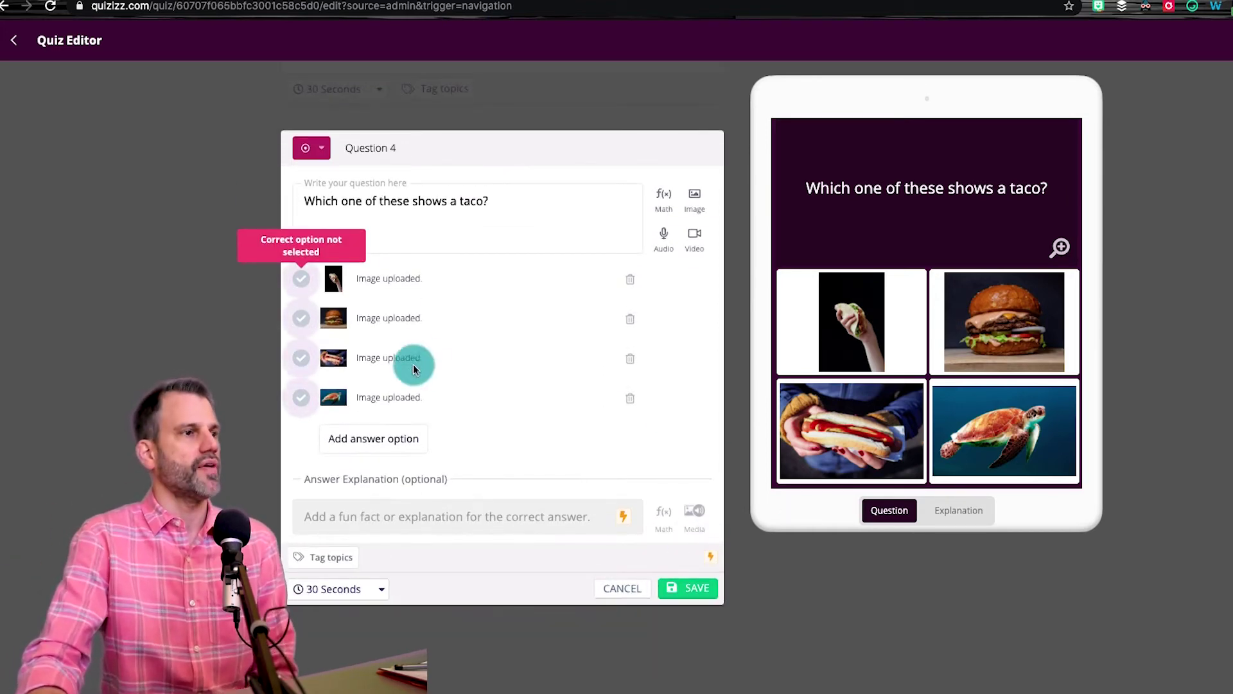
pyautogui.click(293, 279)
pyautogui.click(683, 584)
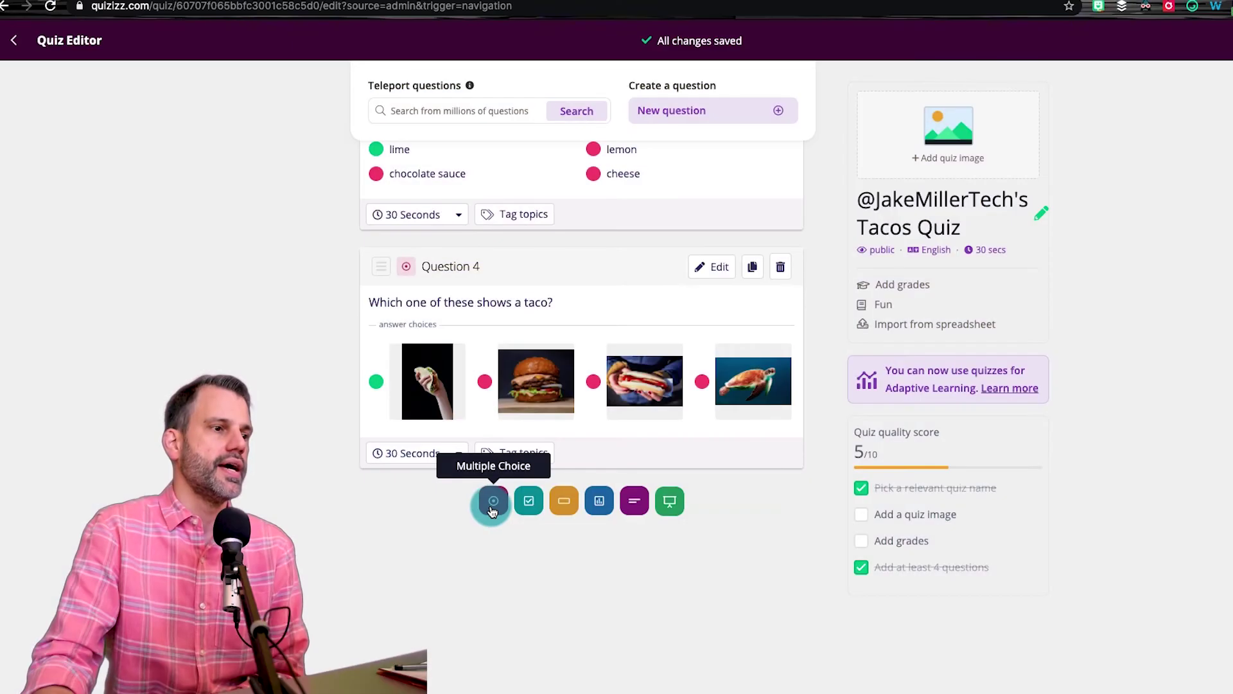
# Step: Add a multiple-choice question as Question 5 with the text "What is the name for this equation?"
pyautogui.click(490, 505)
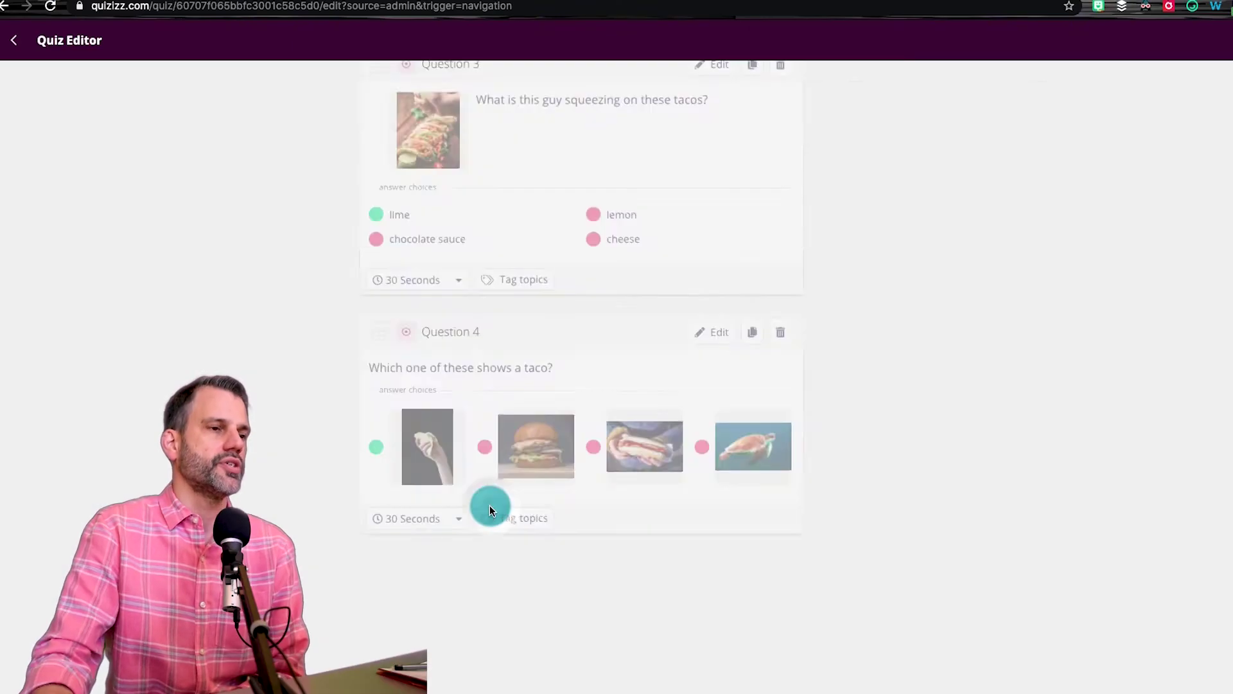
pyautogui.click(397, 178)
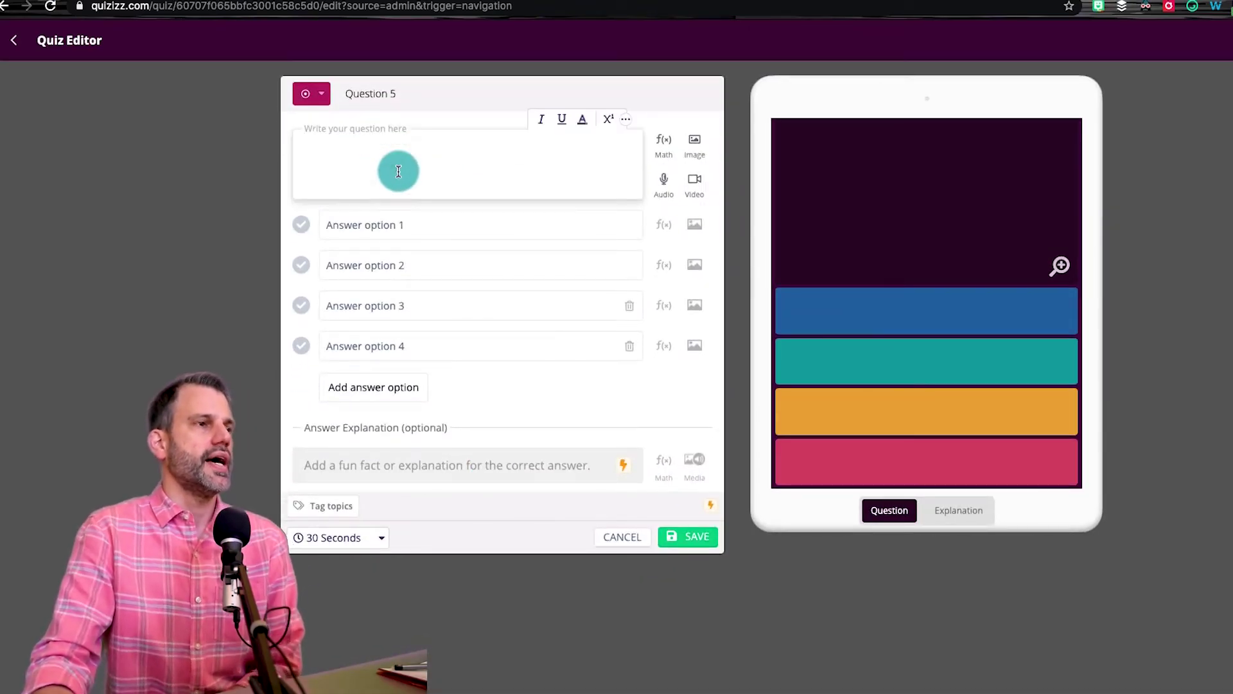
pyautogui.write('What is th')
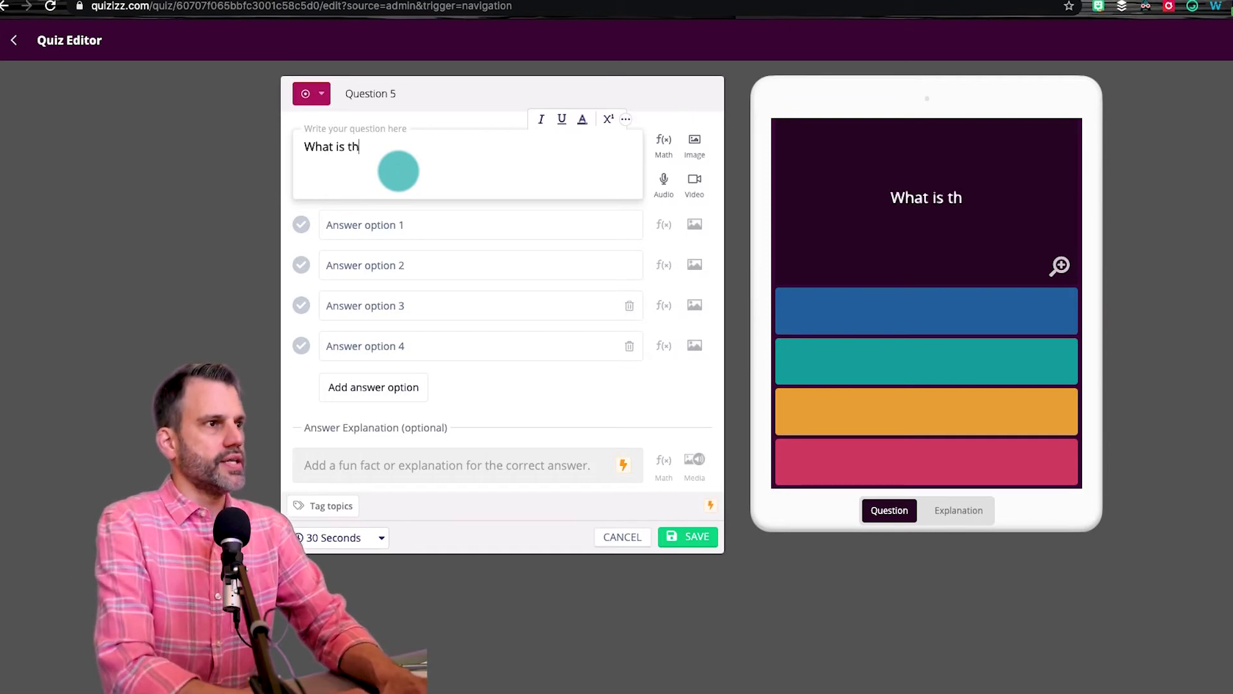
pyautogui.write('e name for this')
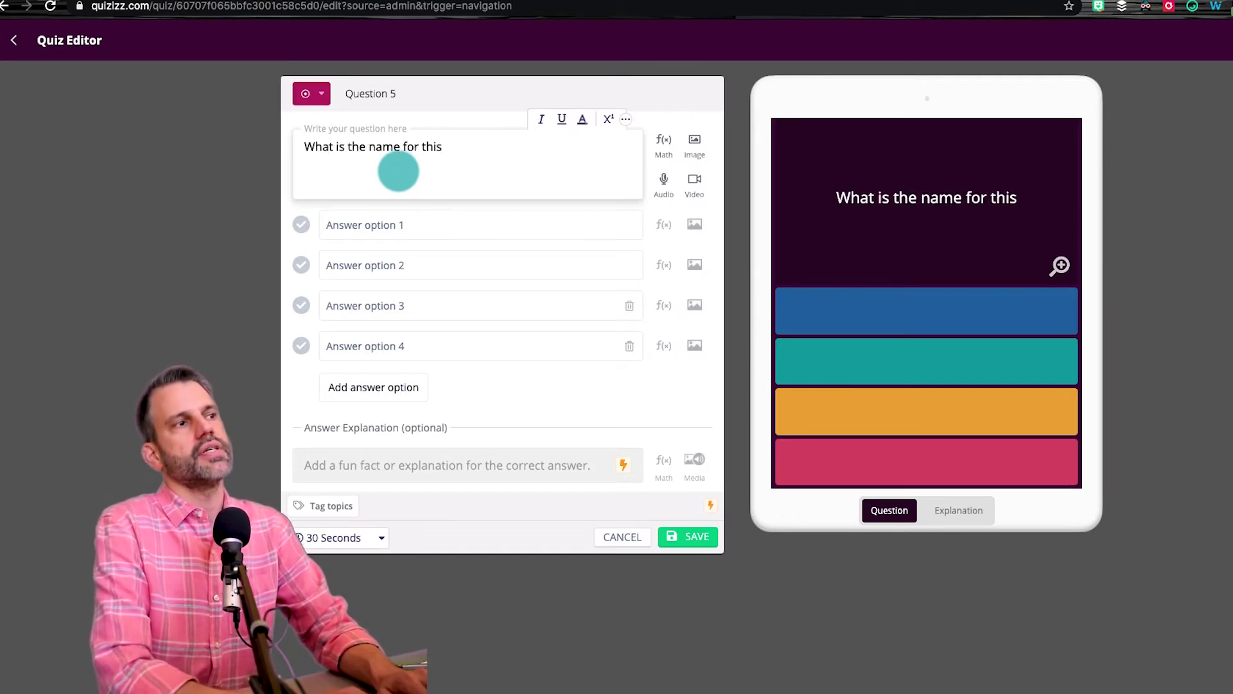
pyautogui.write(' equation?')
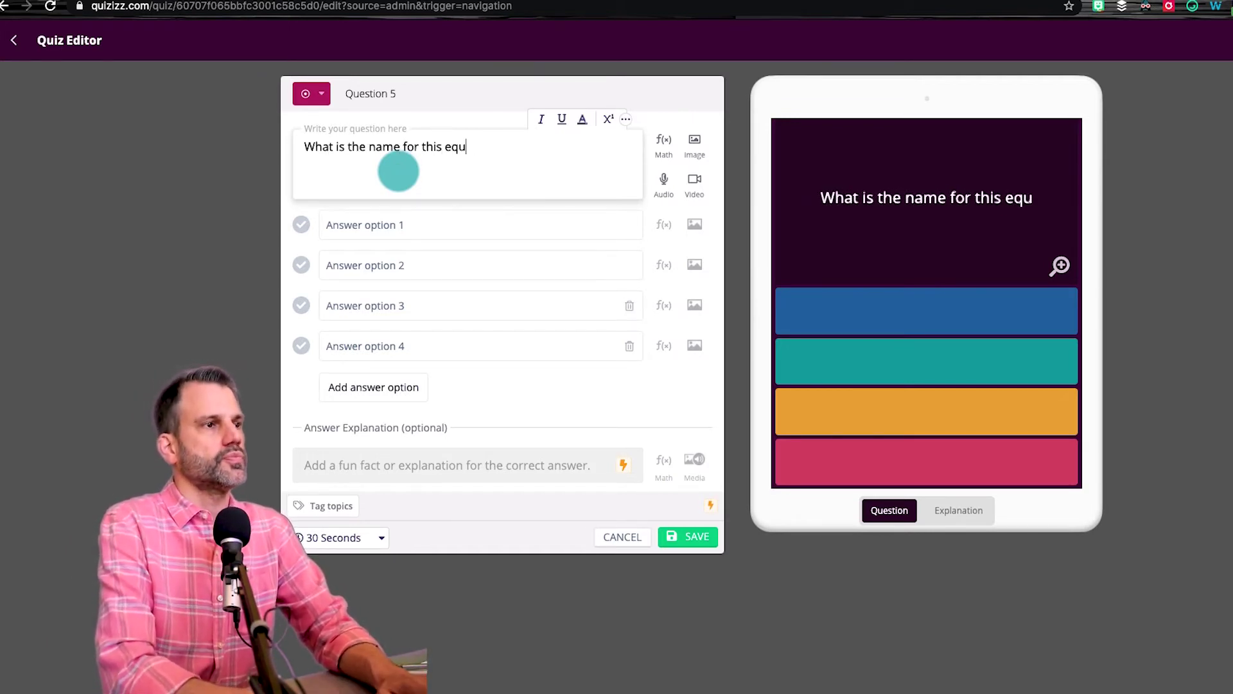
# Step: Build the fraction (−b ± √(b² − 4ac)) / 2a as a math equation and insert it into Question 5's question text
pyautogui.click(664, 143)
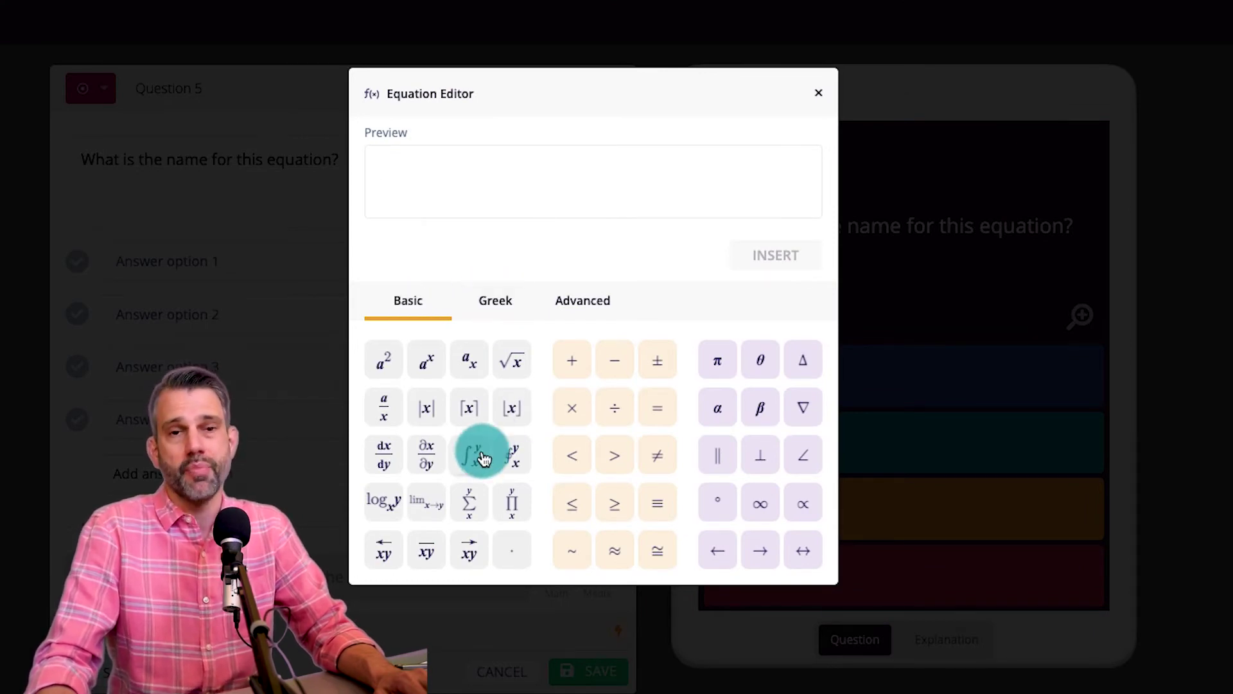
pyautogui.click(507, 304)
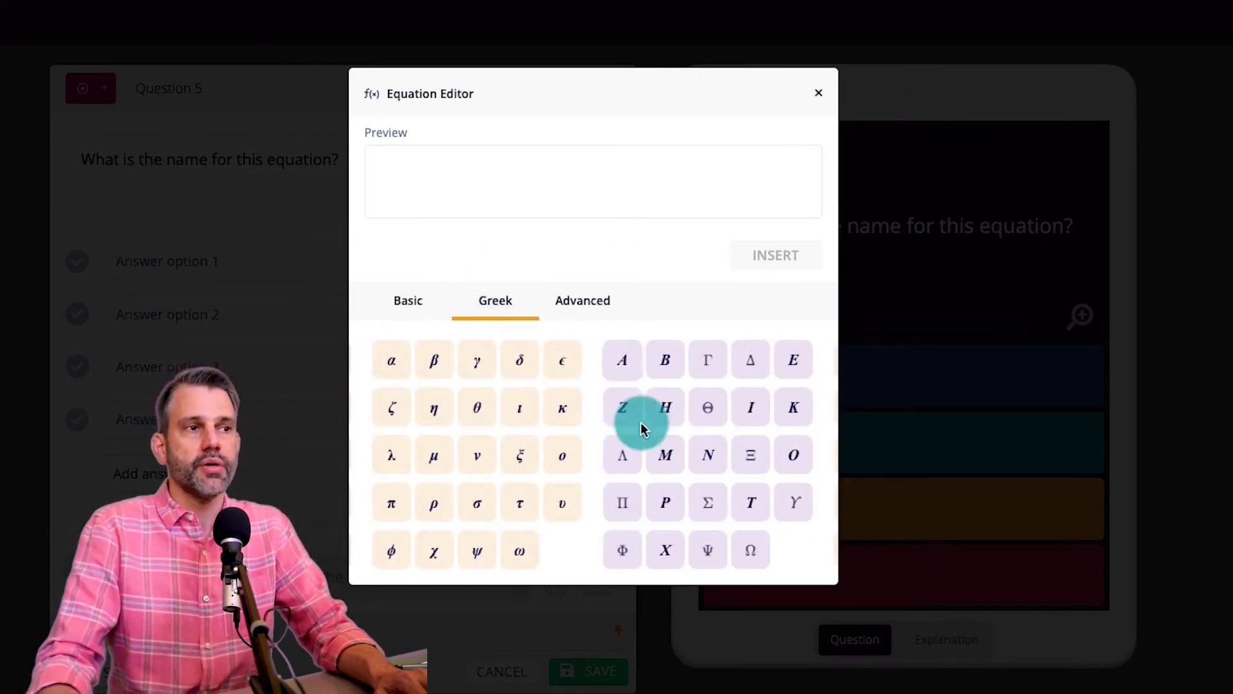
pyautogui.click(580, 307)
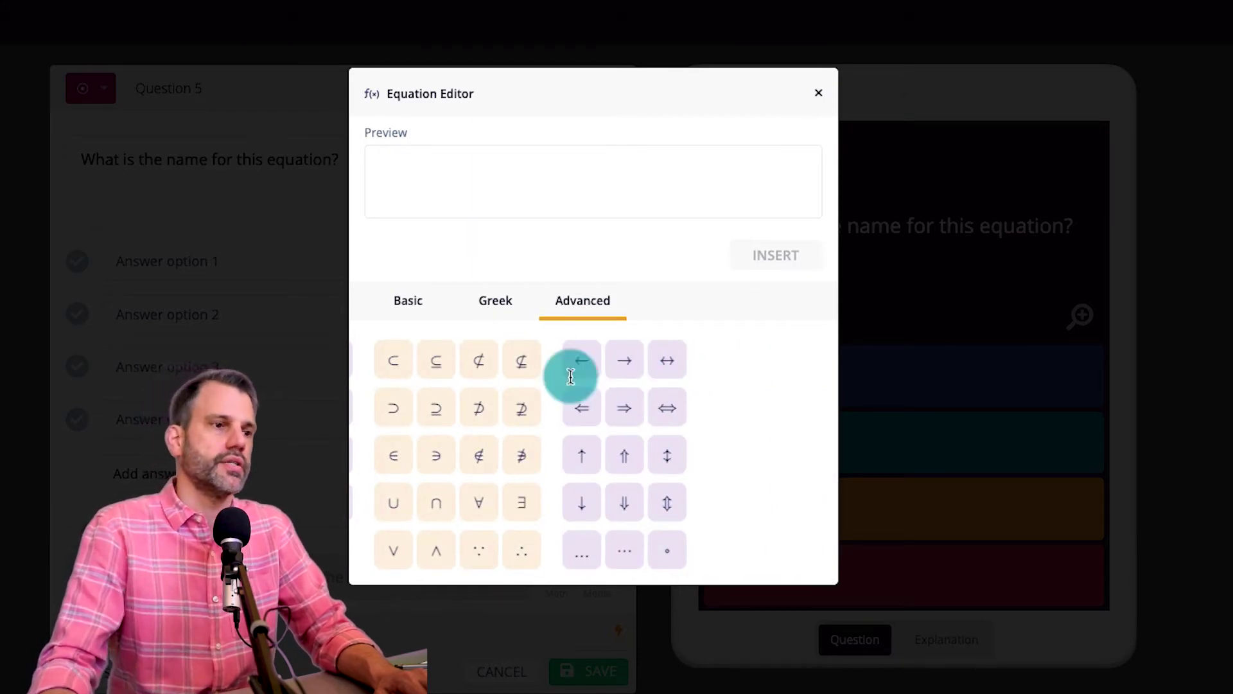
pyautogui.click(426, 307)
pyautogui.click(522, 175)
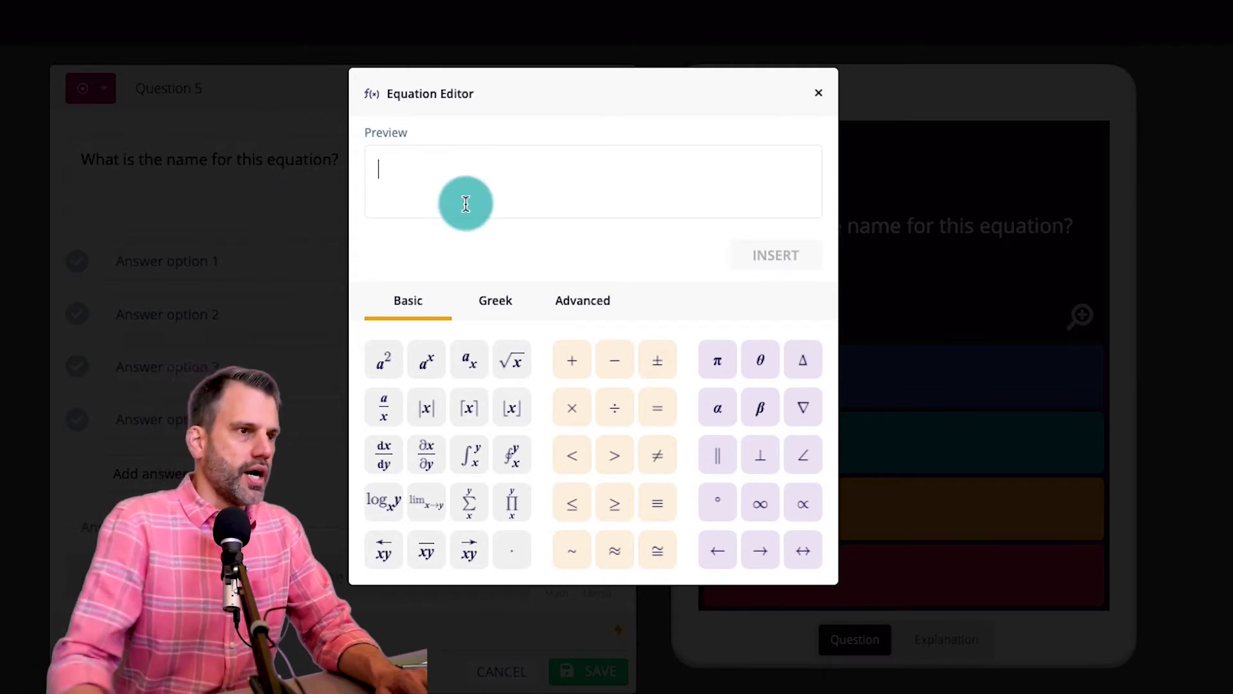
pyautogui.click(384, 407)
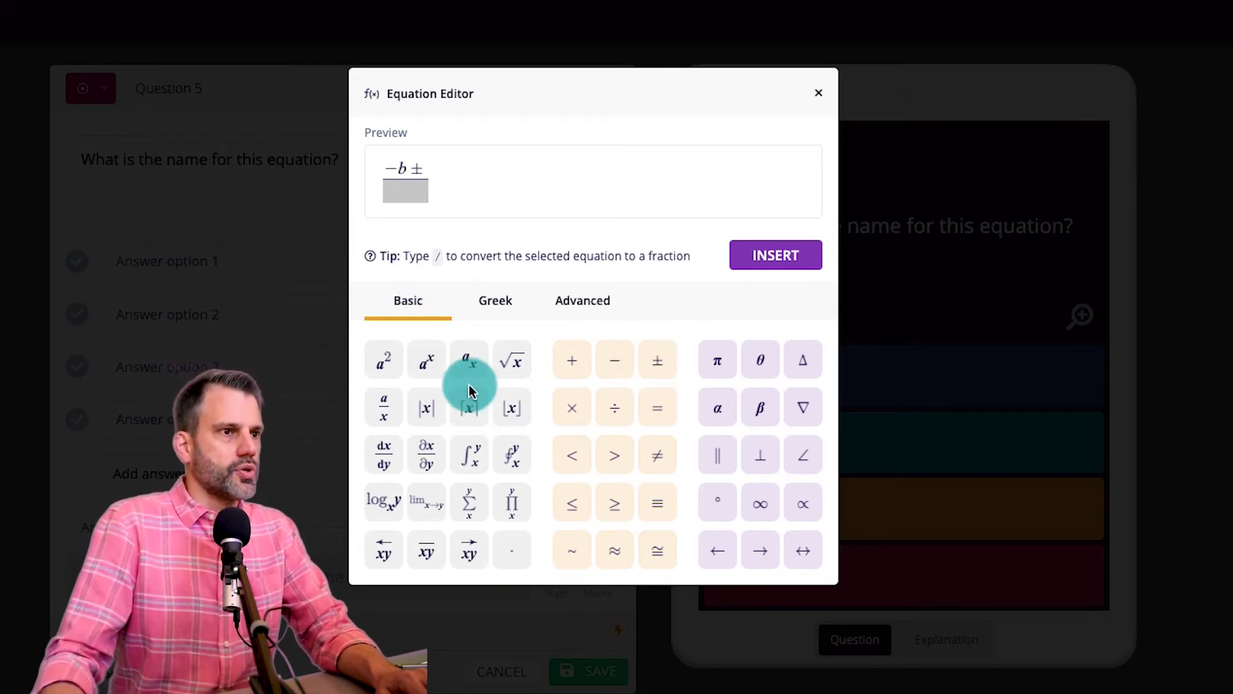
pyautogui.click(520, 367)
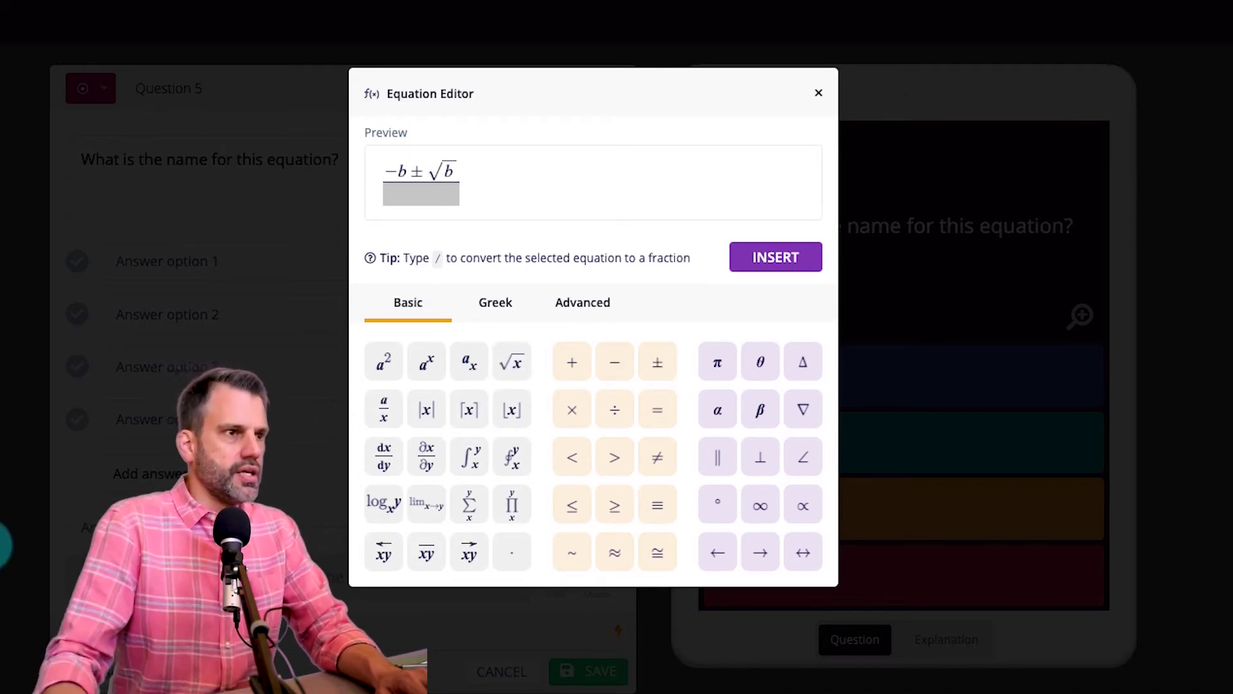
pyautogui.click(384, 362)
pyautogui.write('-')
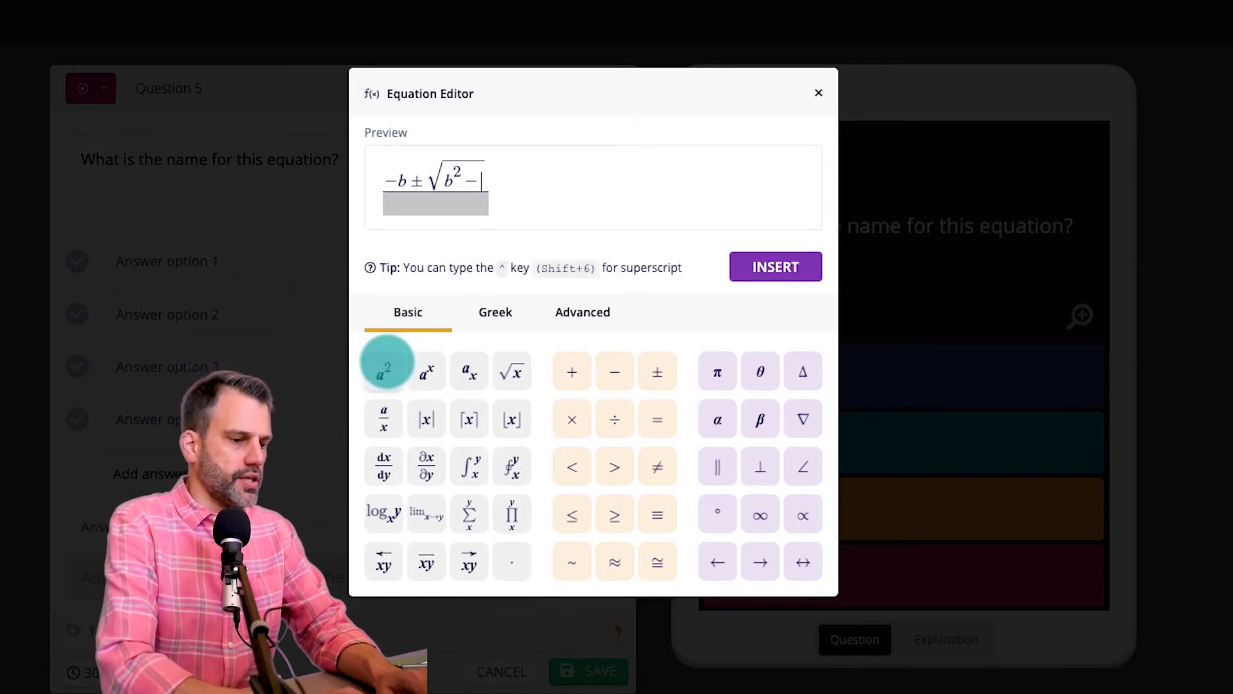
pyautogui.click(450, 202)
pyautogui.write('2a')
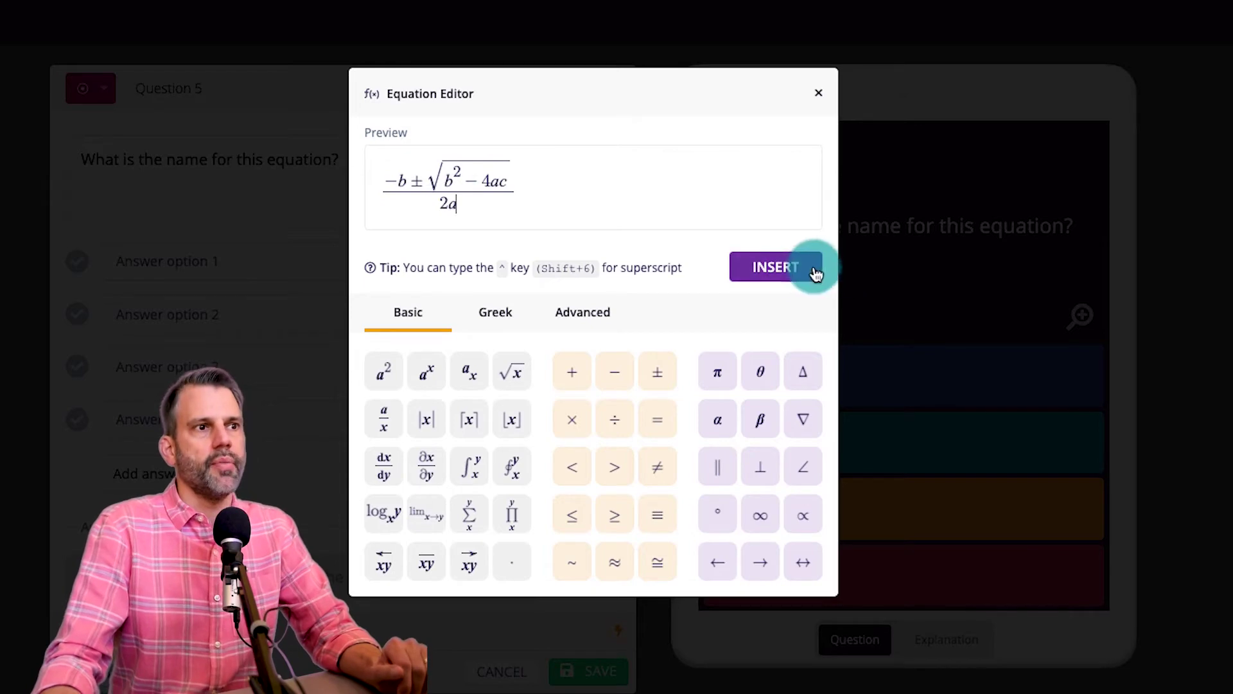
pyautogui.click(794, 273)
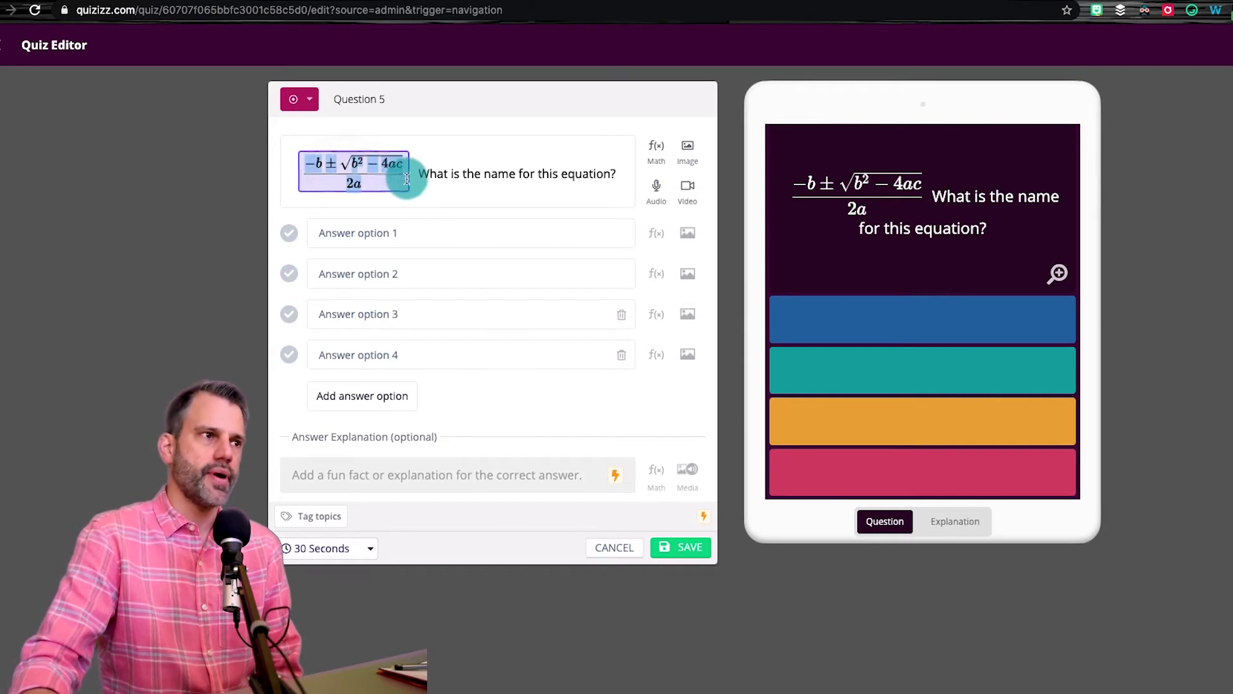
# Step: Move the text "What is the name for this equation?" ahead of the equation and separate them with two line breaks
pyautogui.click(509, 174)
pyautogui.moveTo(614, 176); pyautogui.dragTo(414, 177)
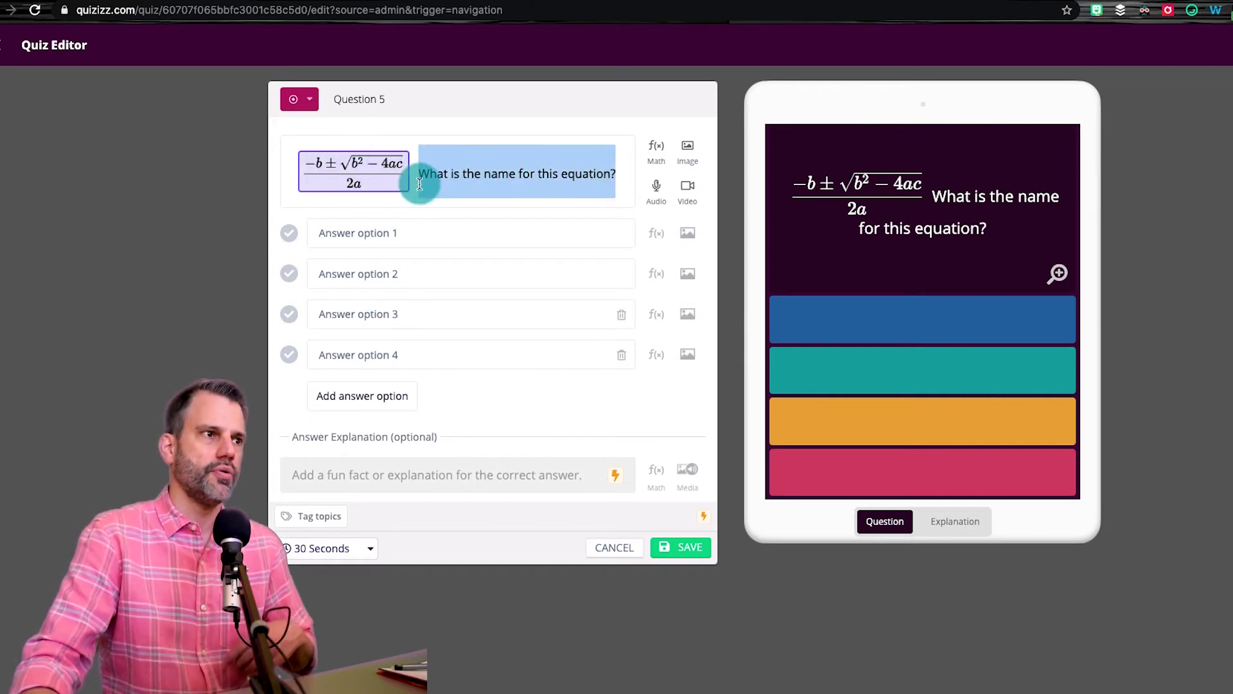
pyautogui.press('BackSpace')
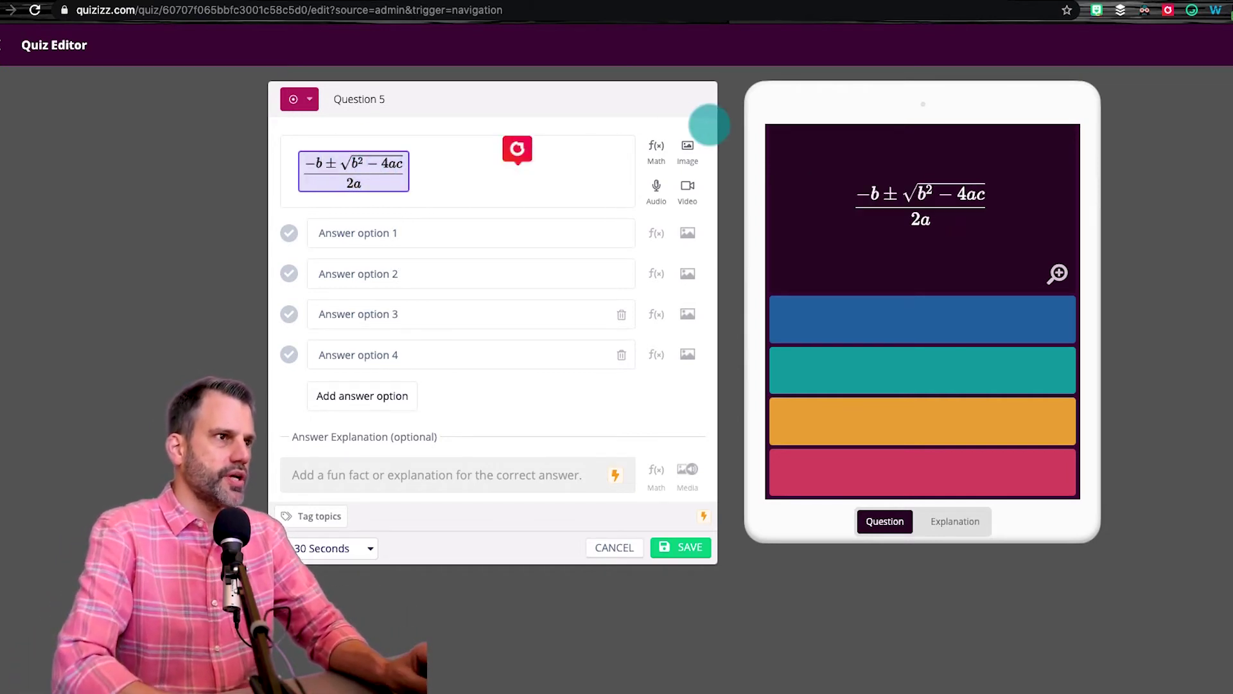
pyautogui.press('super+z')
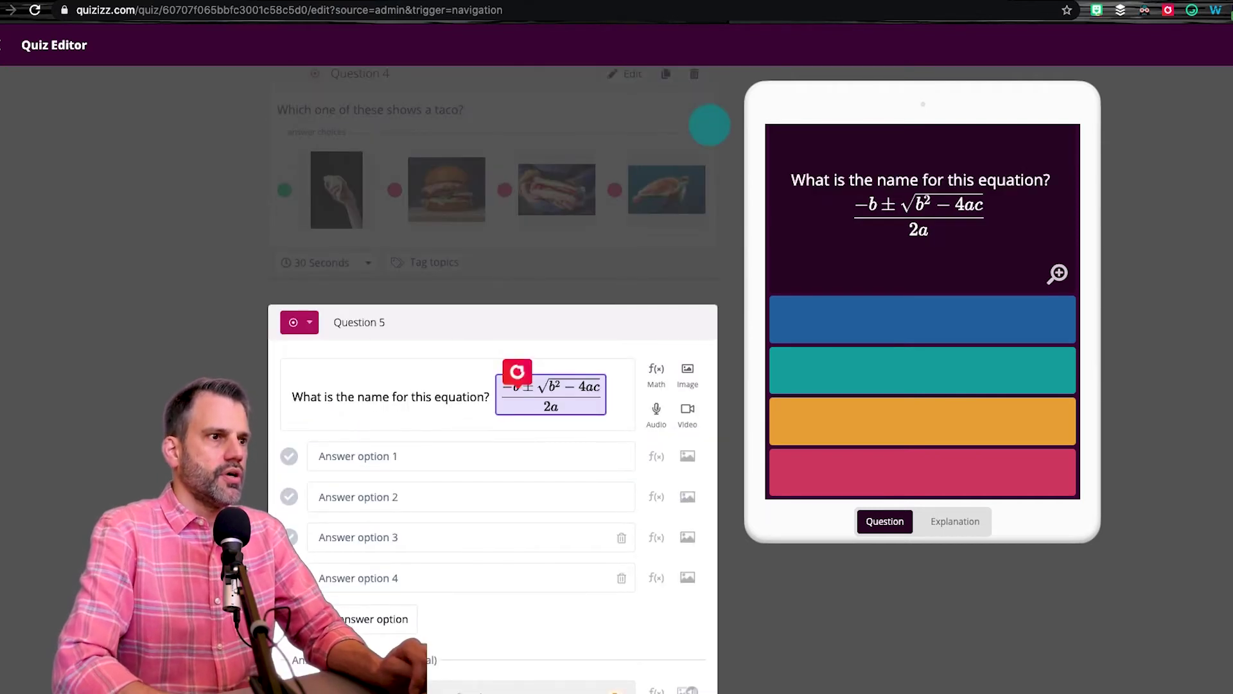
pyautogui.scroll(-1, 519, 379)
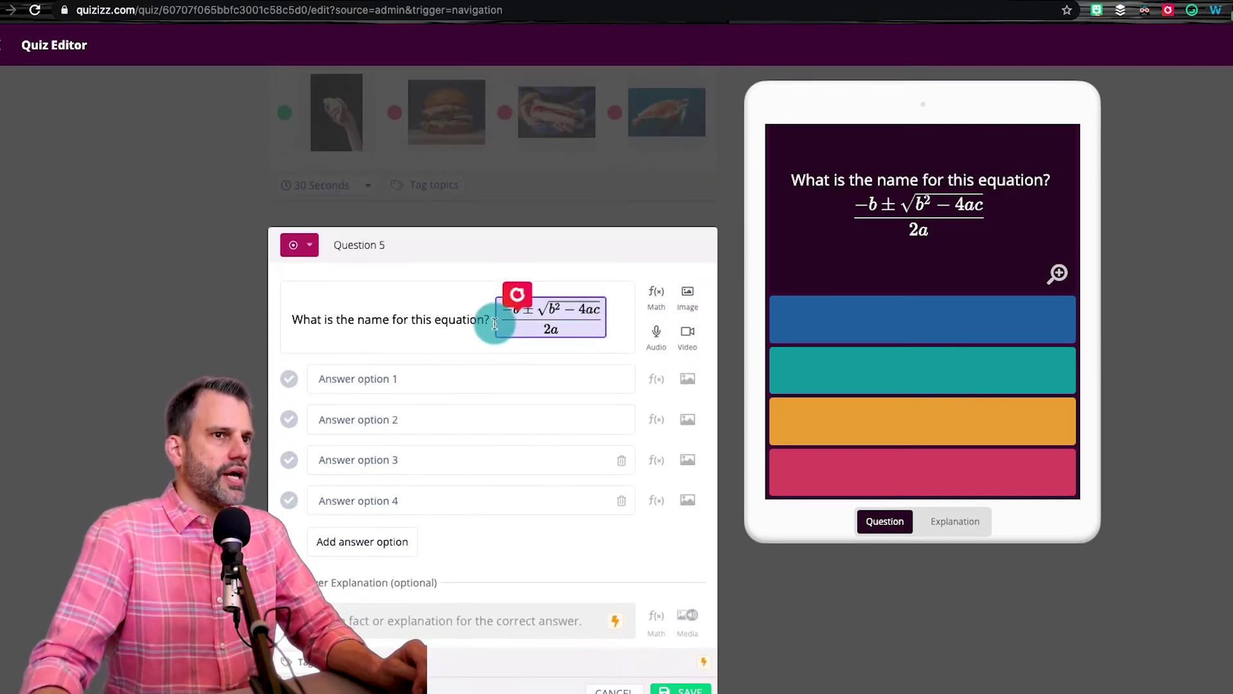
pyautogui.press('Return')
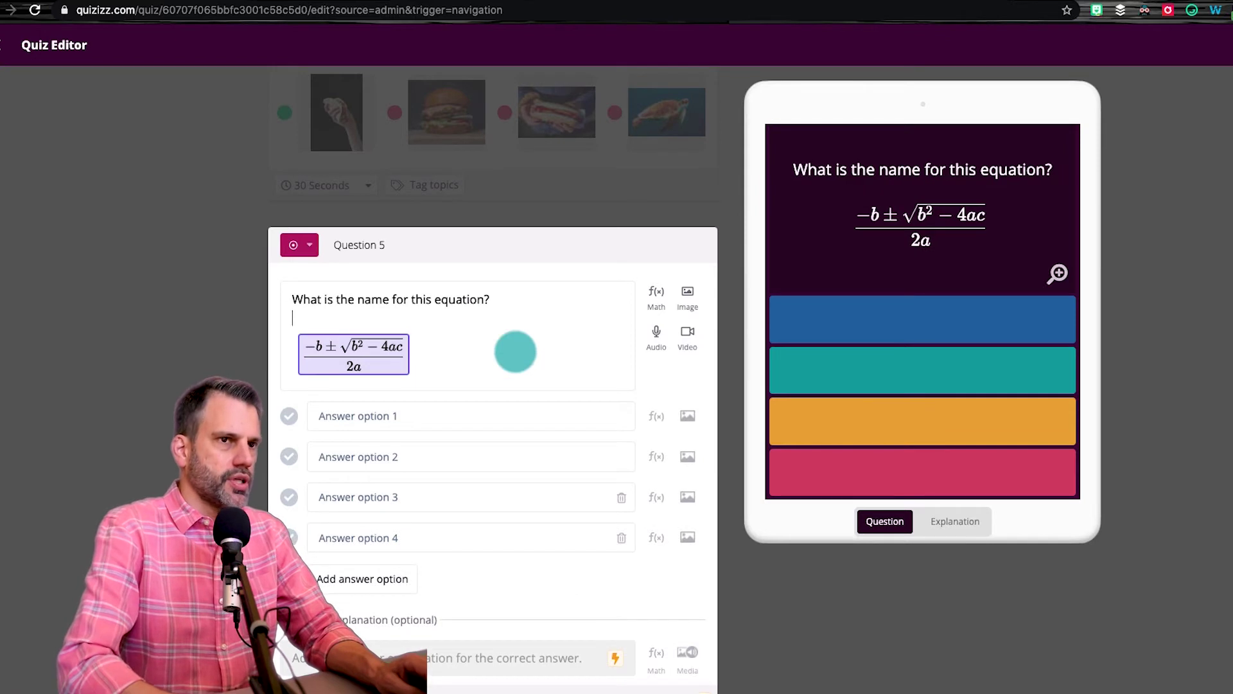
pyautogui.press('Return')
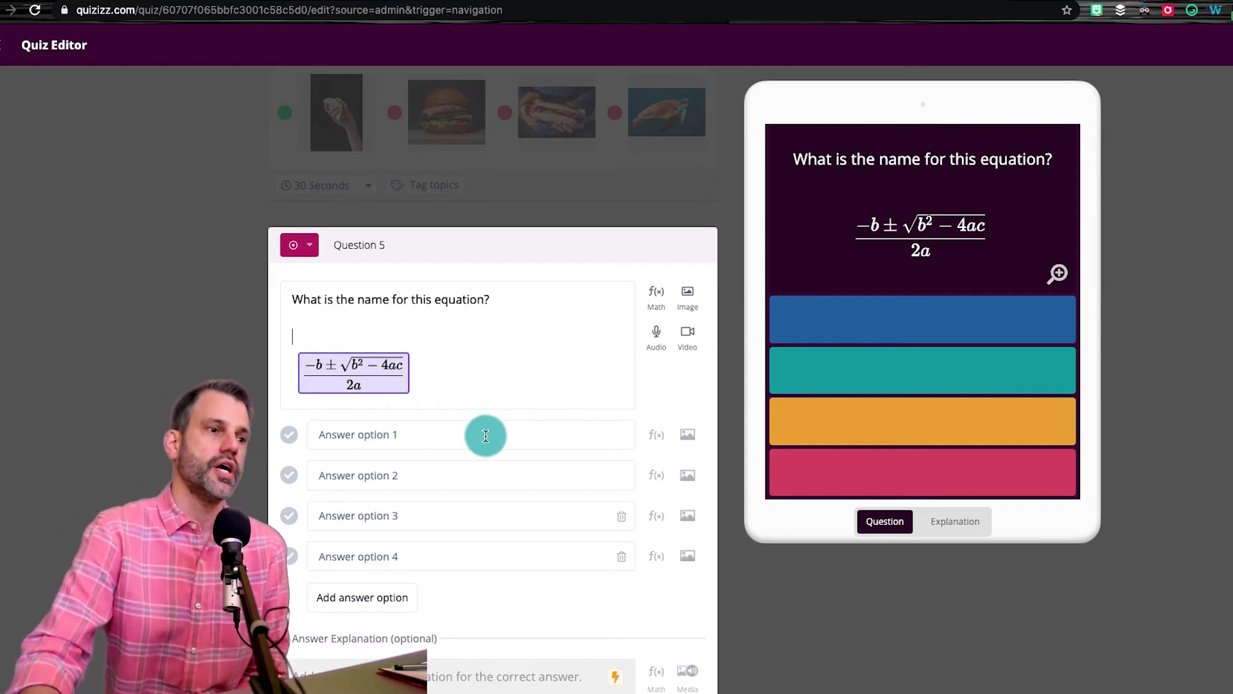
pyautogui.click(614, 434)
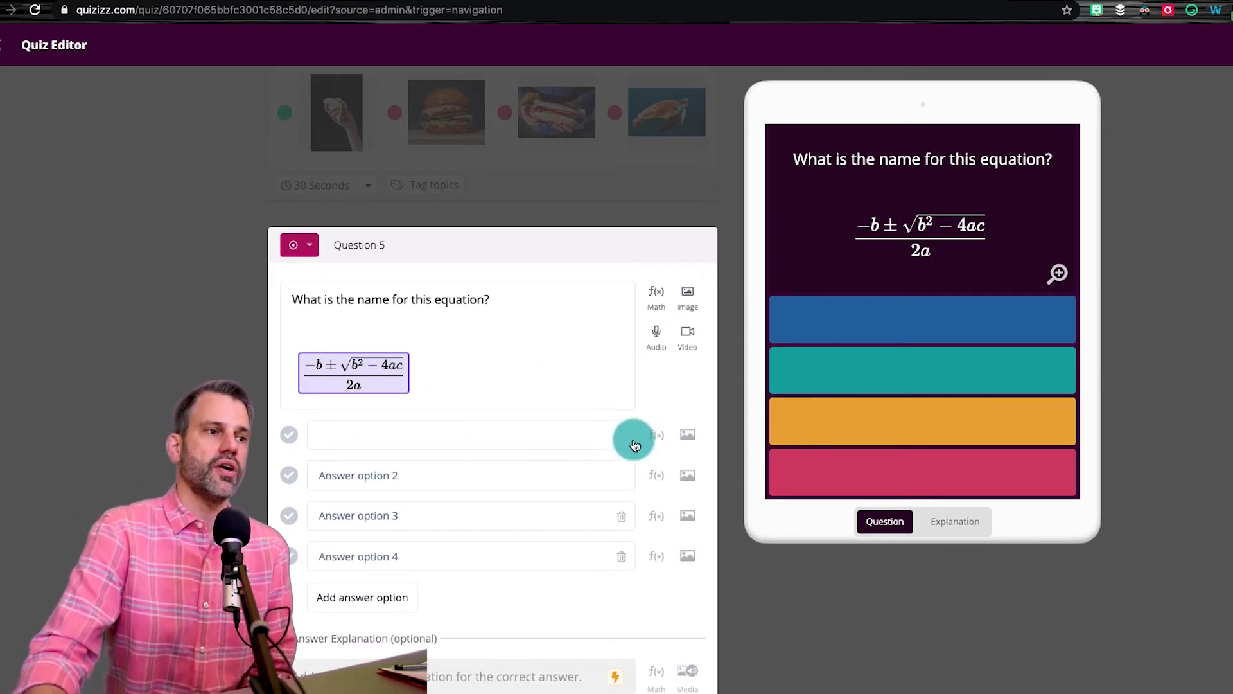
pyautogui.click(657, 437)
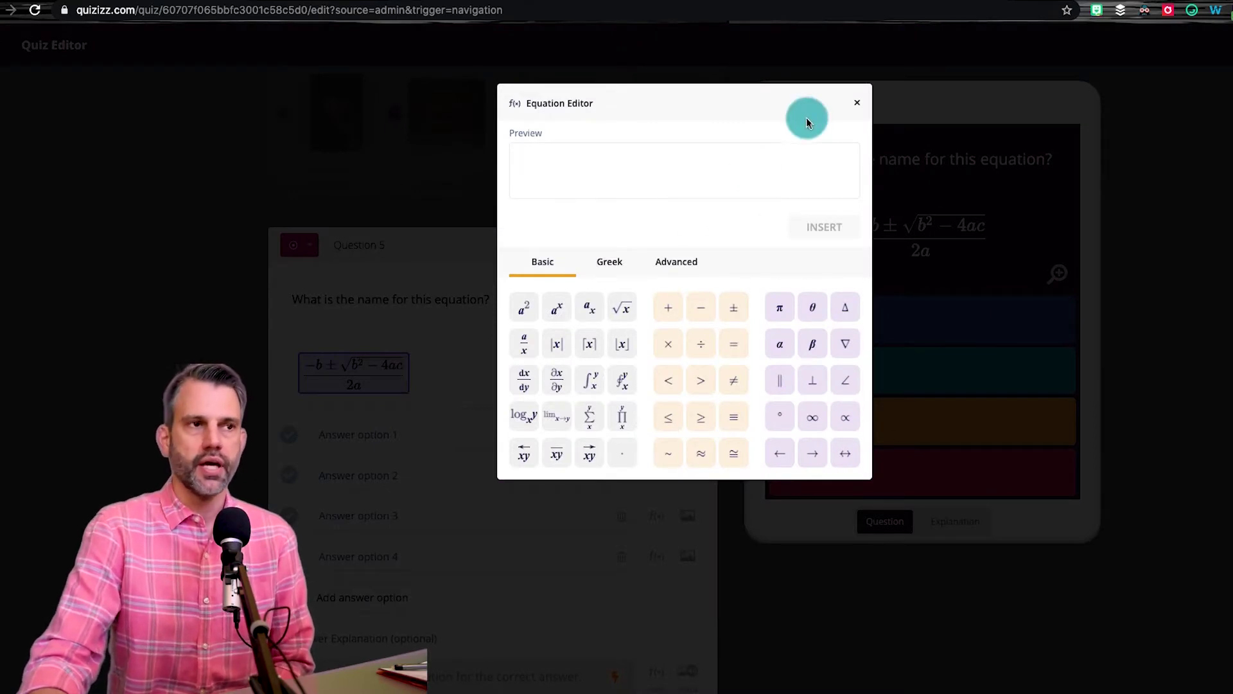
pyautogui.click(857, 104)
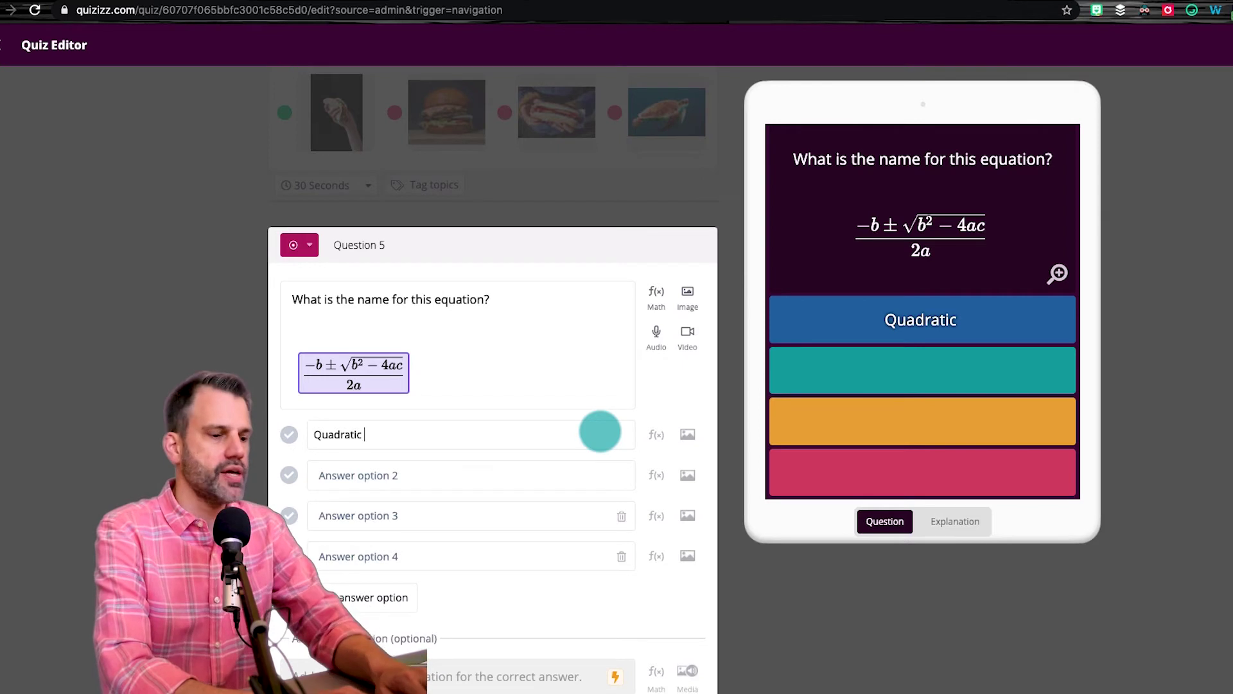
# Step: Enter "Quadratic Formula", "Quadratic Equation" and "Pythagorean Theorem" as Question 5's answer options and delete the fourth option
pyautogui.write('Formula')
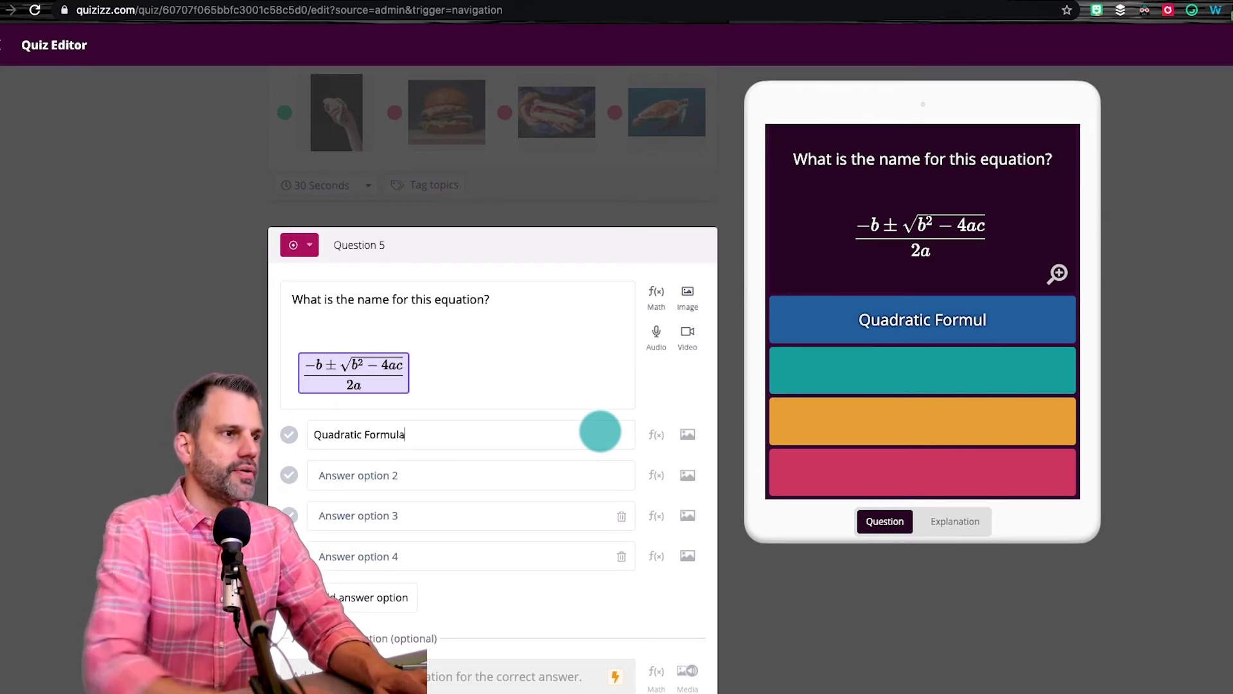
pyautogui.click(414, 474)
pyautogui.write('Qu')
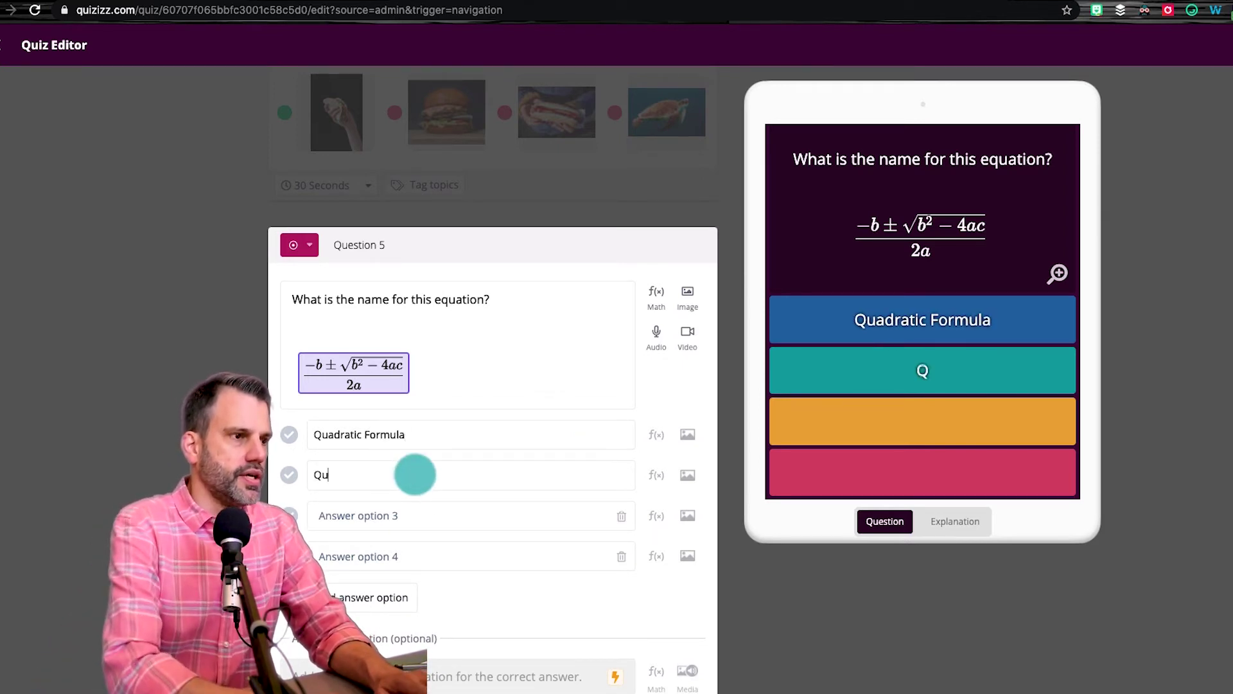
pyautogui.write('dratic Equation')
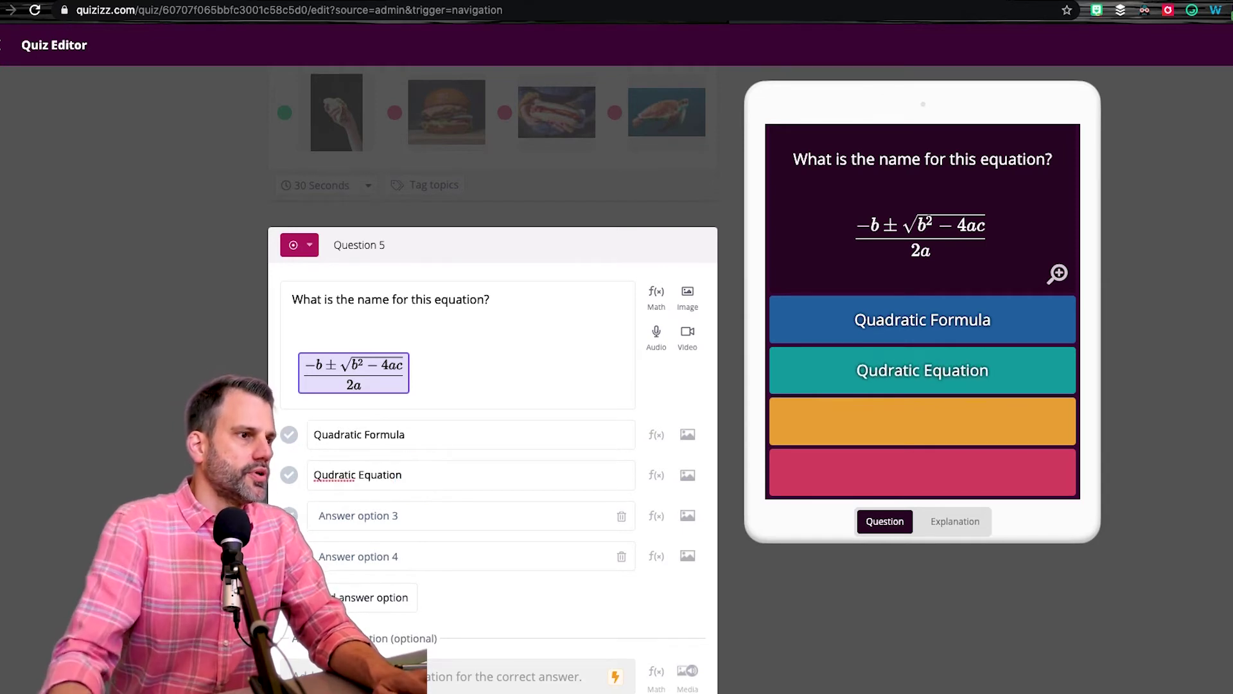
pyautogui.click(326, 475)
pyautogui.write('a')
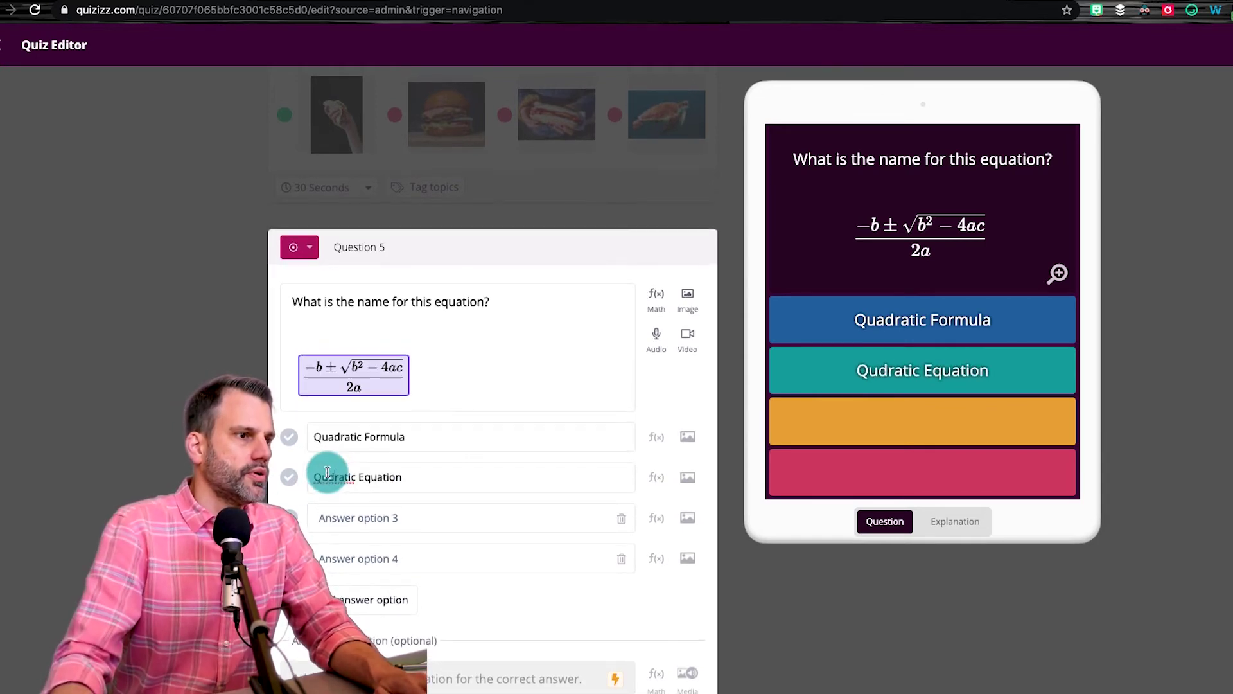
pyautogui.click(331, 518)
pyautogui.write('Pytha')
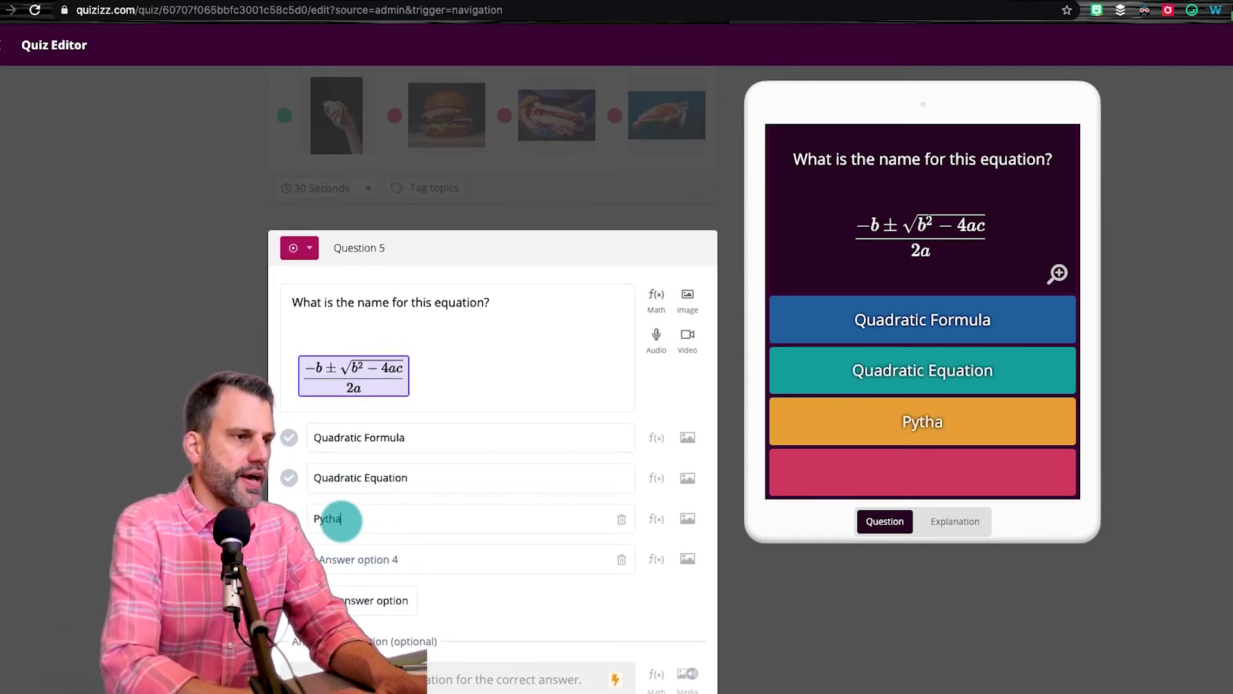
pyautogui.write('gorean Theorem')
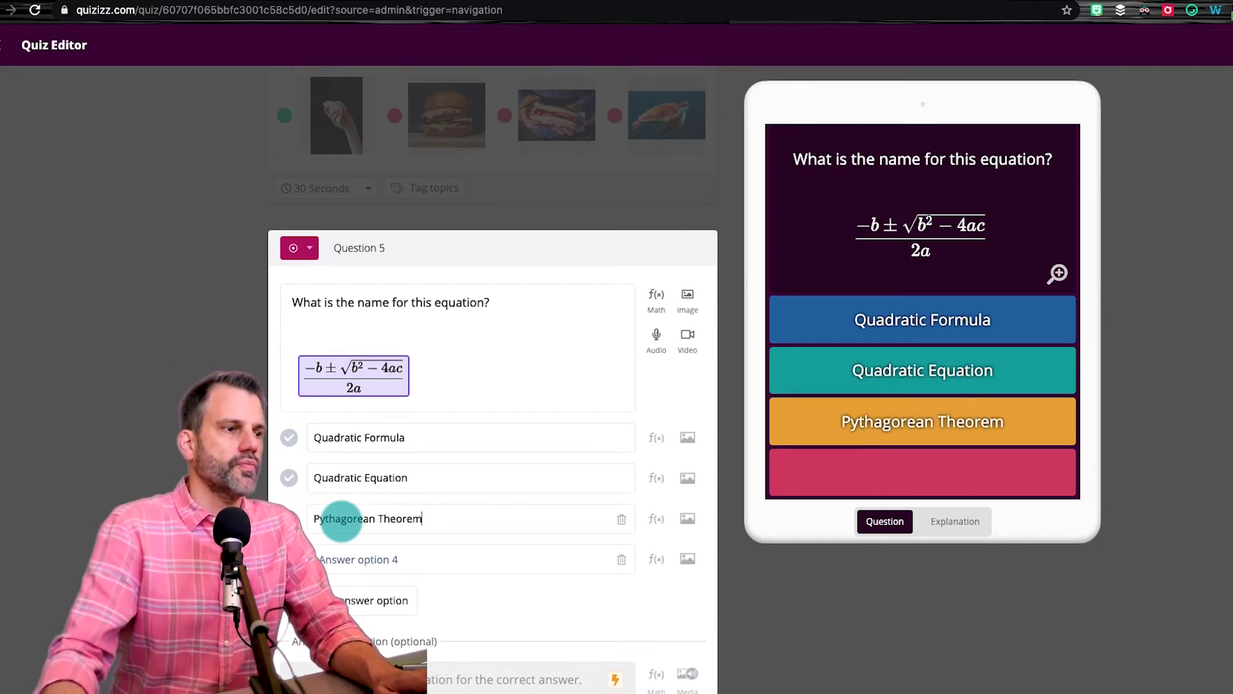
pyautogui.click(621, 558)
# Step: Mark "Quadratic Formula" as the correct answer of Question 5 and save the question
pyautogui.click(290, 437)
pyautogui.scroll(-3, 405, 330)
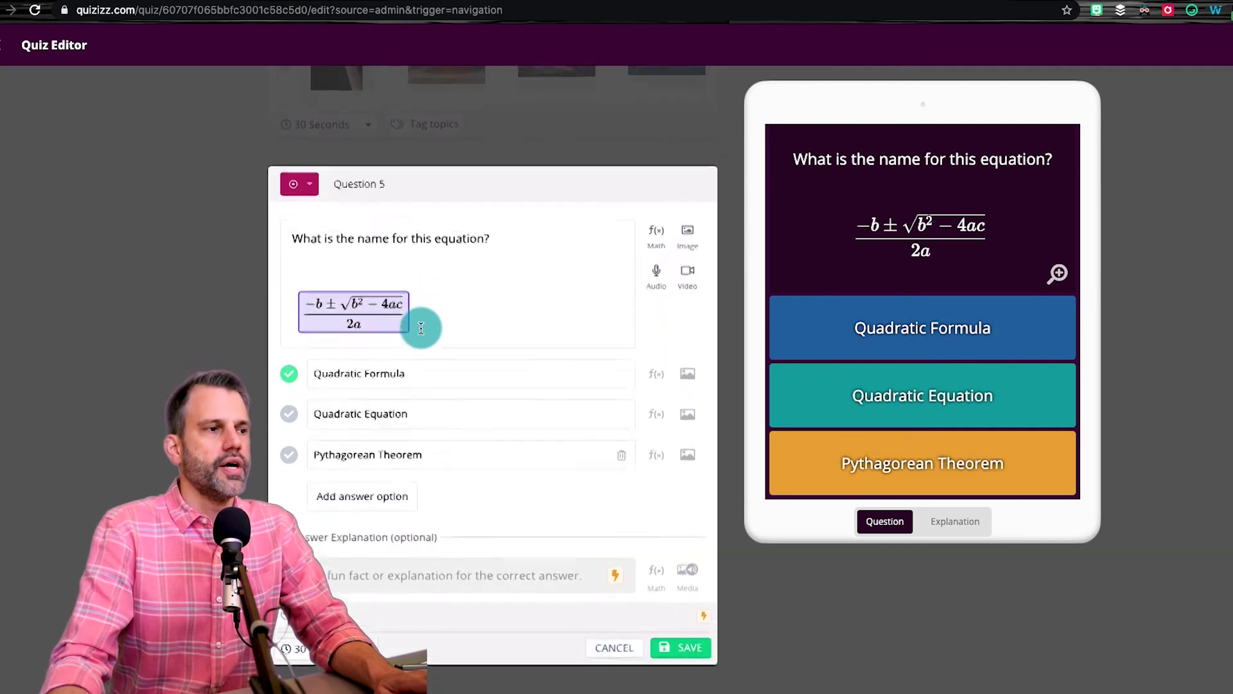
pyautogui.click(686, 598)
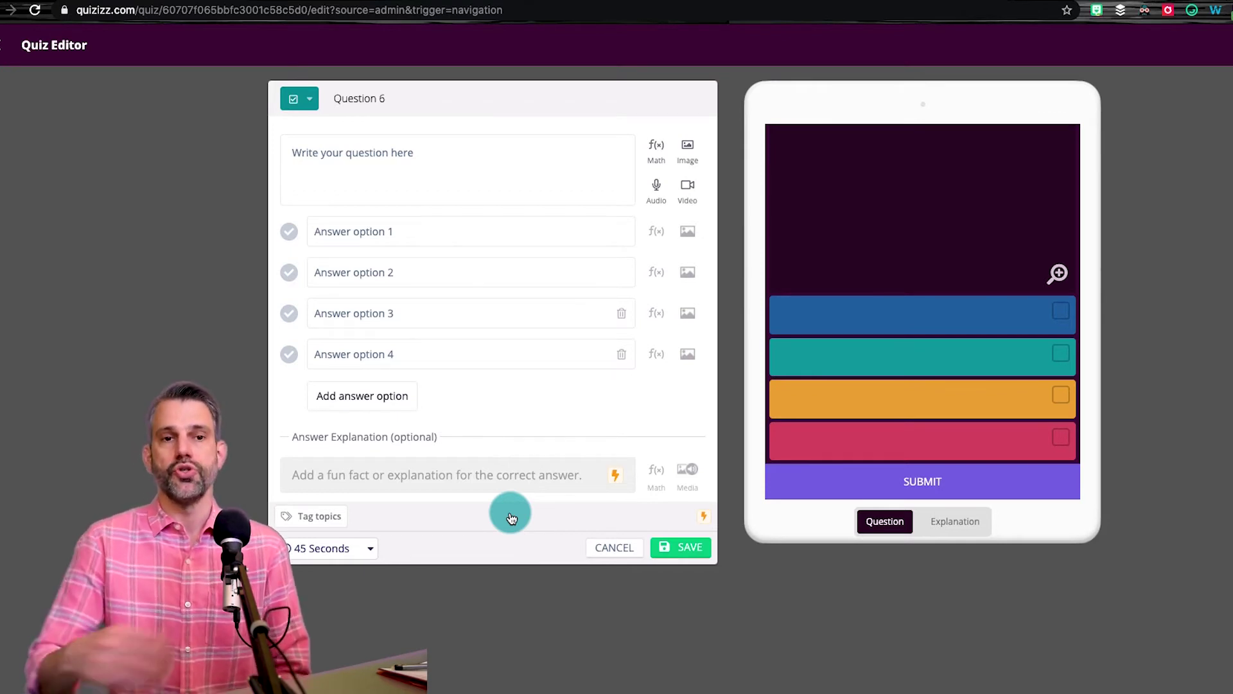
# Step: Enter "Which of the following are common ingredients in a taco?" as the question text of Question 6
pyautogui.click(454, 184)
pyautogui.write('Wh')
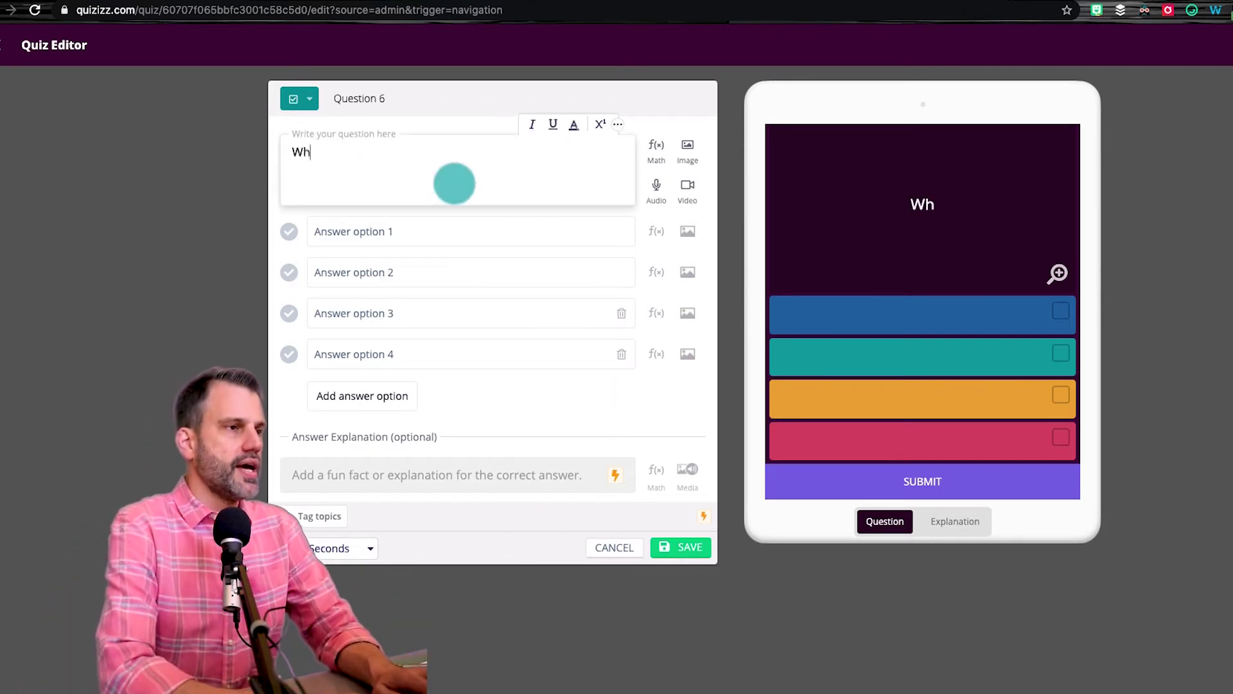
pyautogui.write('ich of the foll')
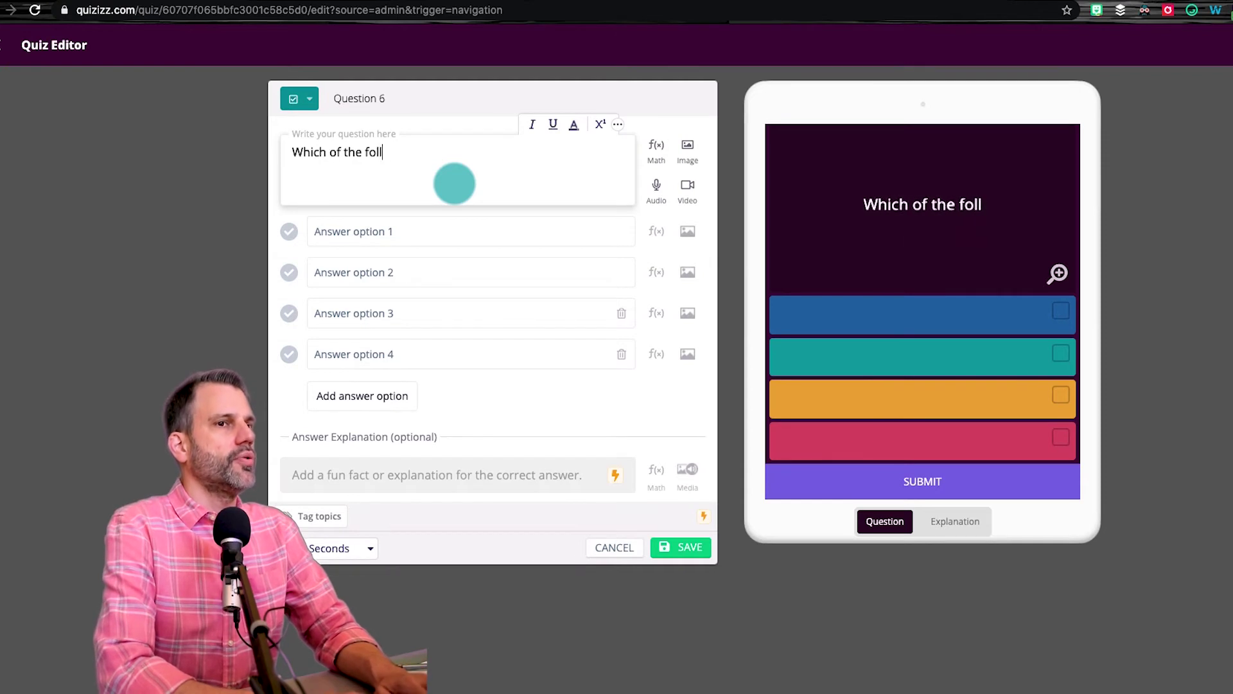
pyautogui.write('owing are common i')
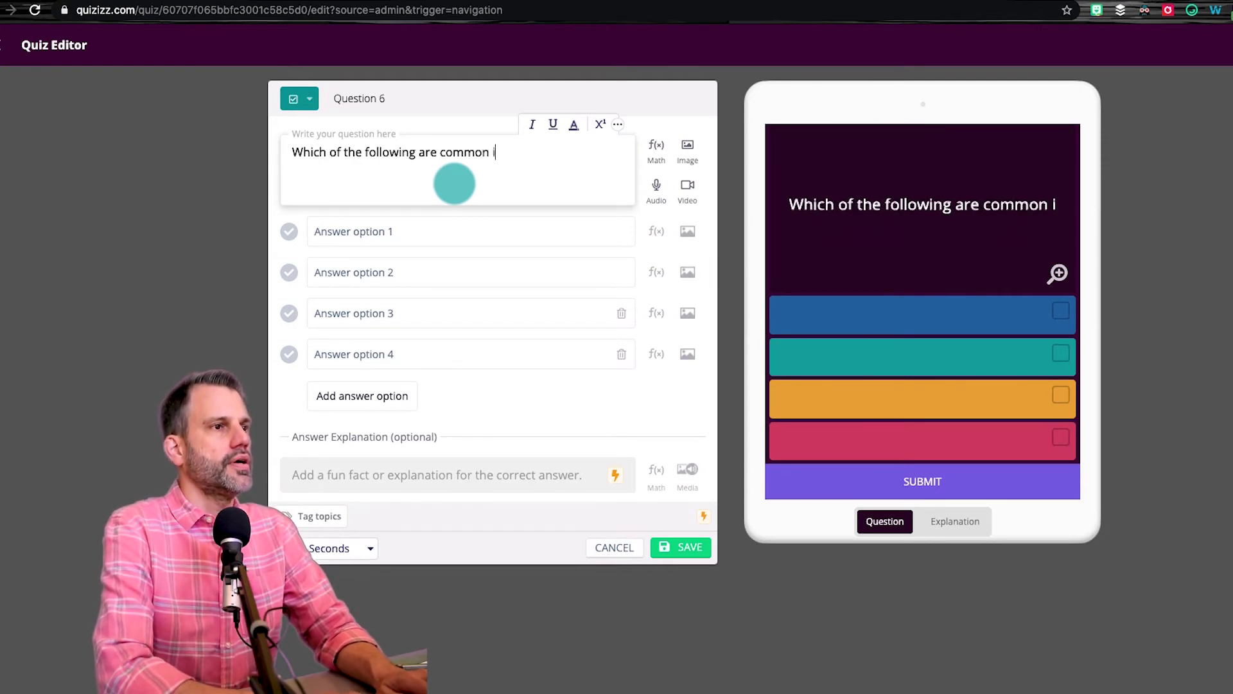
pyautogui.write('ngredients in a taco?')
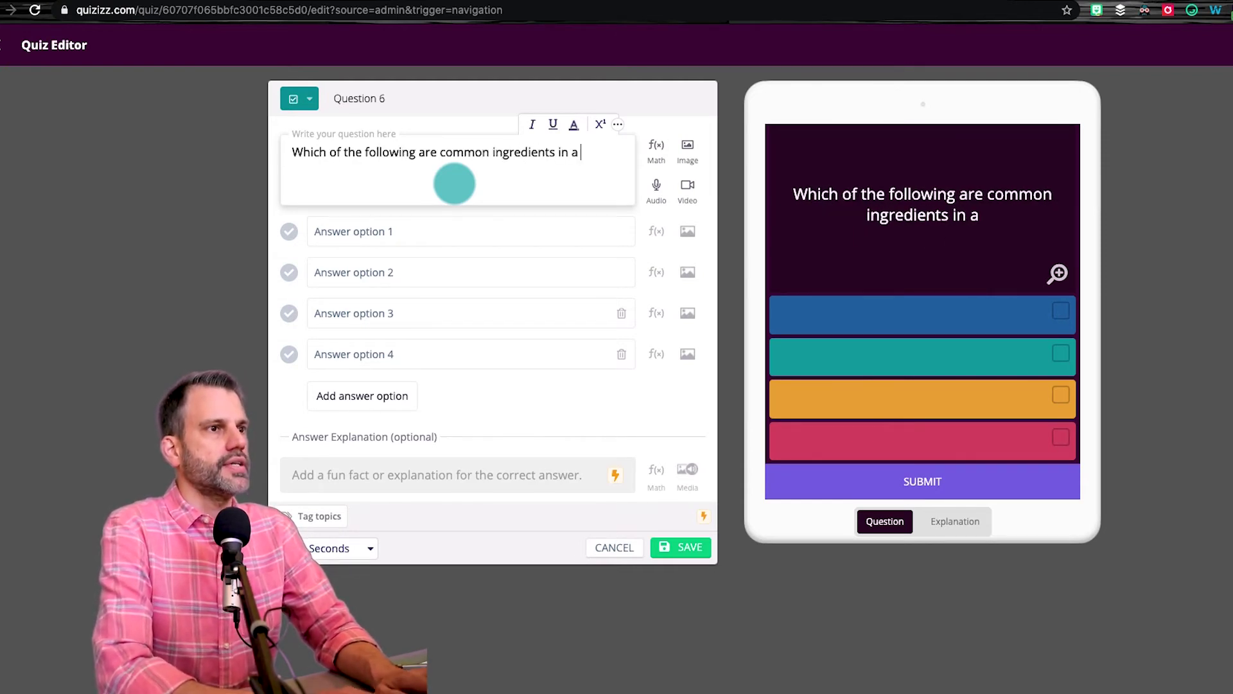
# Step: Fill Question 6's four answer options with "meat", "cheese", "salsa" and "M&Ms"
pyautogui.click(388, 223)
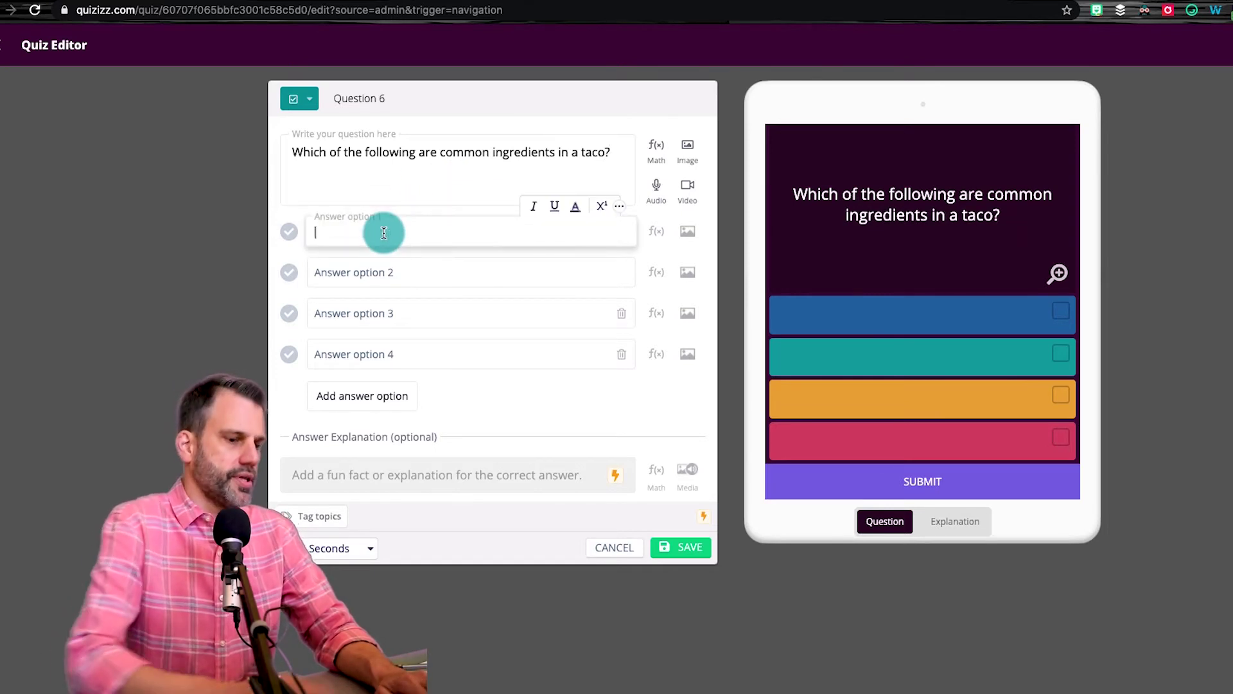
pyautogui.write('meat')
pyautogui.press('Tab')
pyautogui.press('Tab')
pyautogui.write('cheese')
pyautogui.press('Tab')
pyautogui.press('Tab')
pyautogui.write('salsa')
pyautogui.press('Tab')
pyautogui.press('Tab')
pyautogui.write('cho')
pyautogui.press('BackSpace')
pyautogui.press('BackSpace')
pyautogui.press('BackSpace')
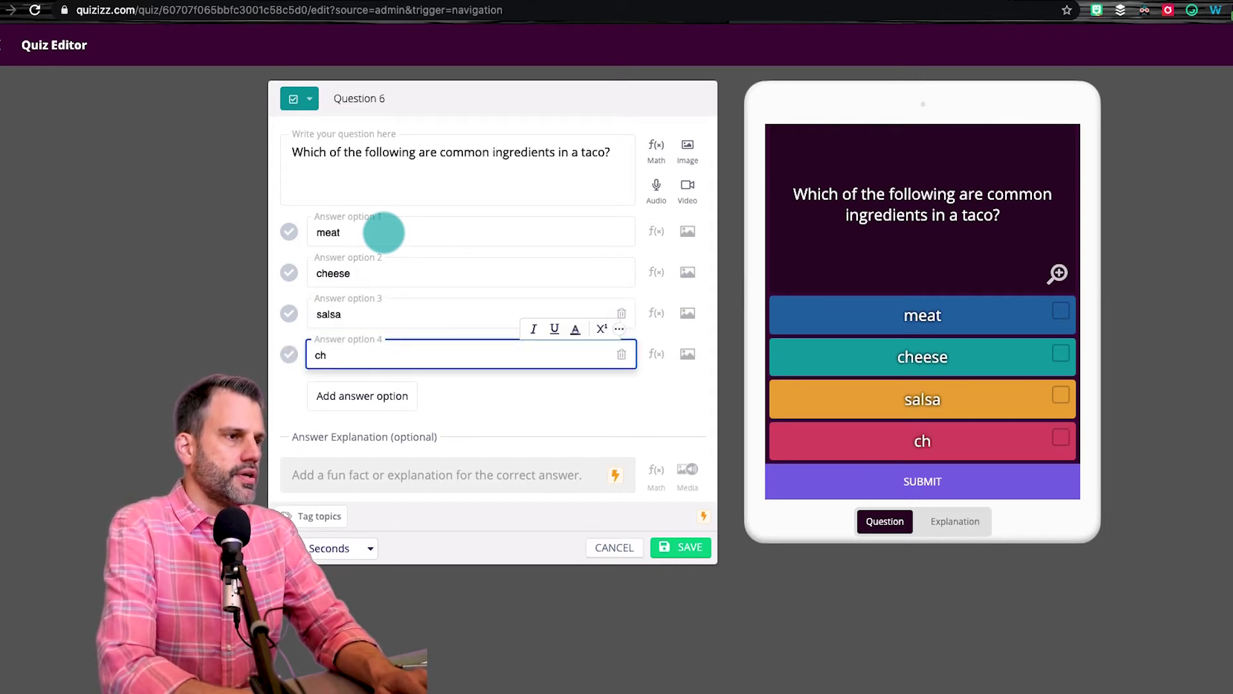
pyautogui.write('M&Ms')
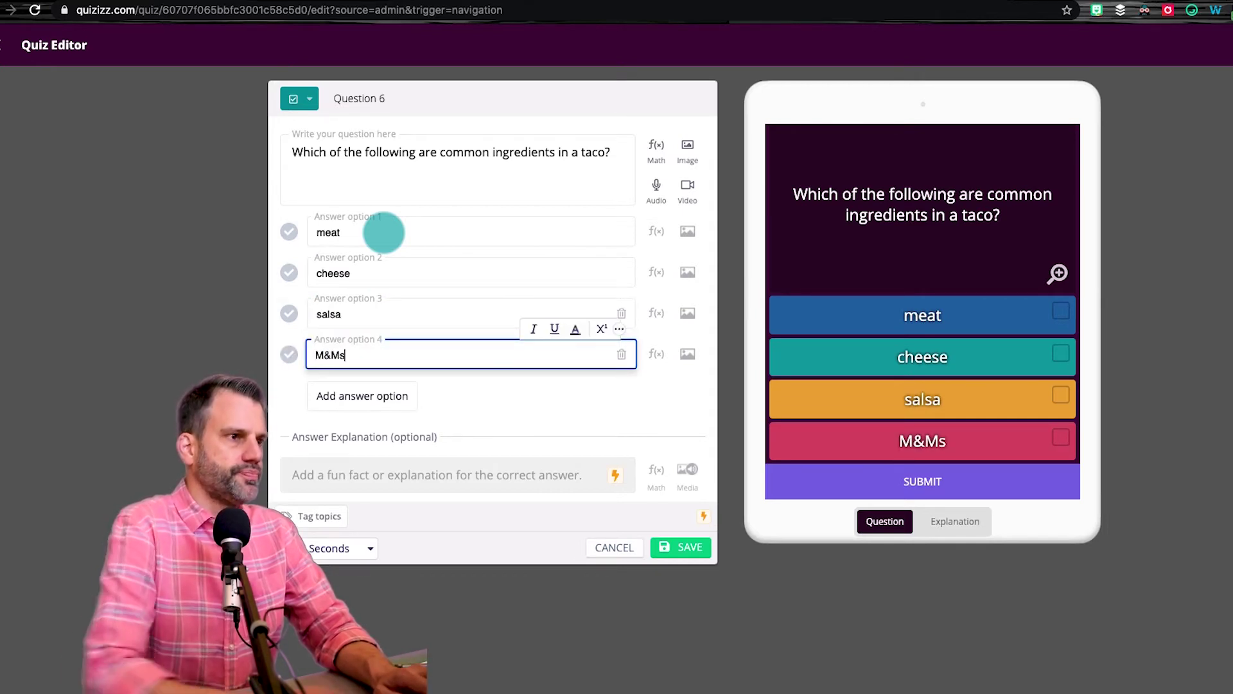
# Step: Mark "meat", "cheese" and "salsa" as the correct answers of Question 6
pyautogui.click(289, 236)
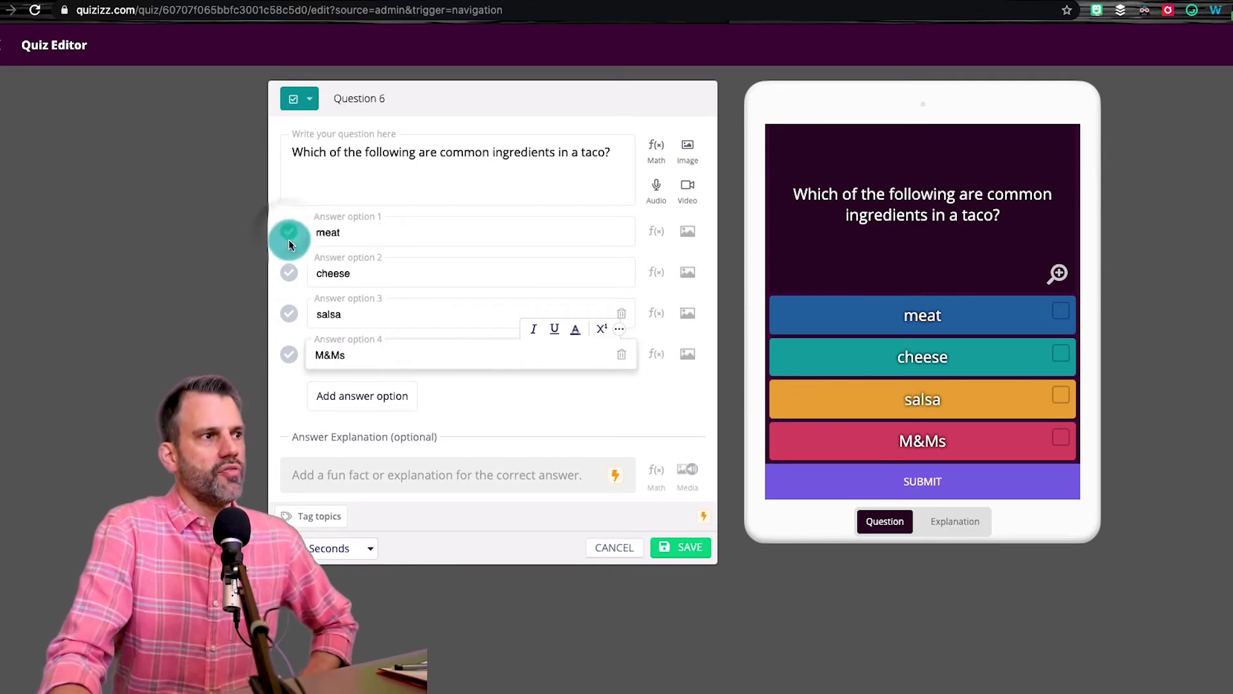
pyautogui.click(289, 314)
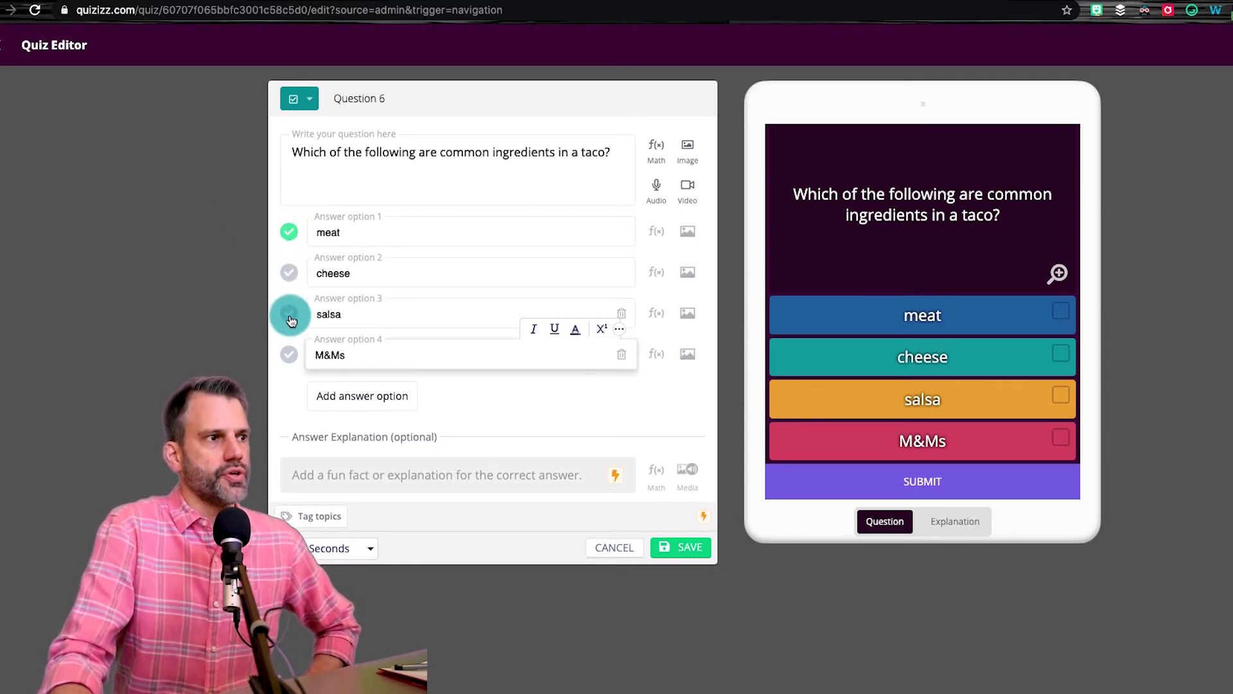
pyautogui.click(290, 276)
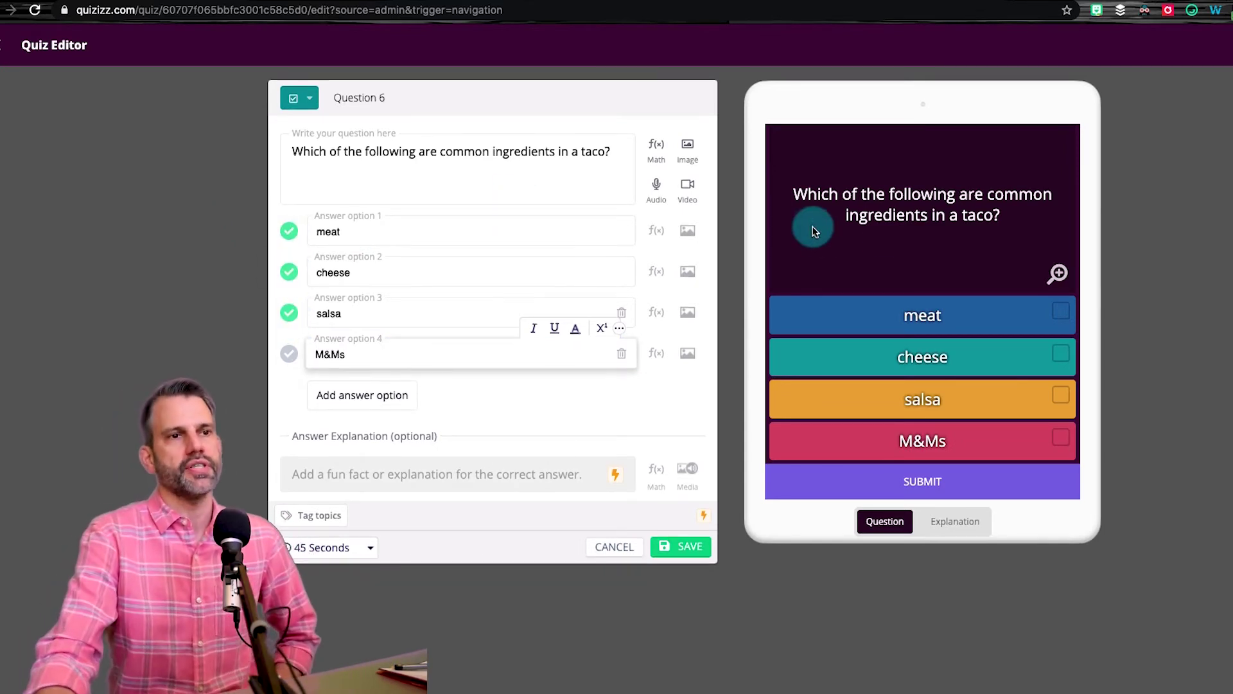
# Step: Try ticking and unticking the "meat", "cheese" and "salsa" checkboxes in the student preview, and save Question 6
pyautogui.click(1065, 322)
pyautogui.click(1062, 354)
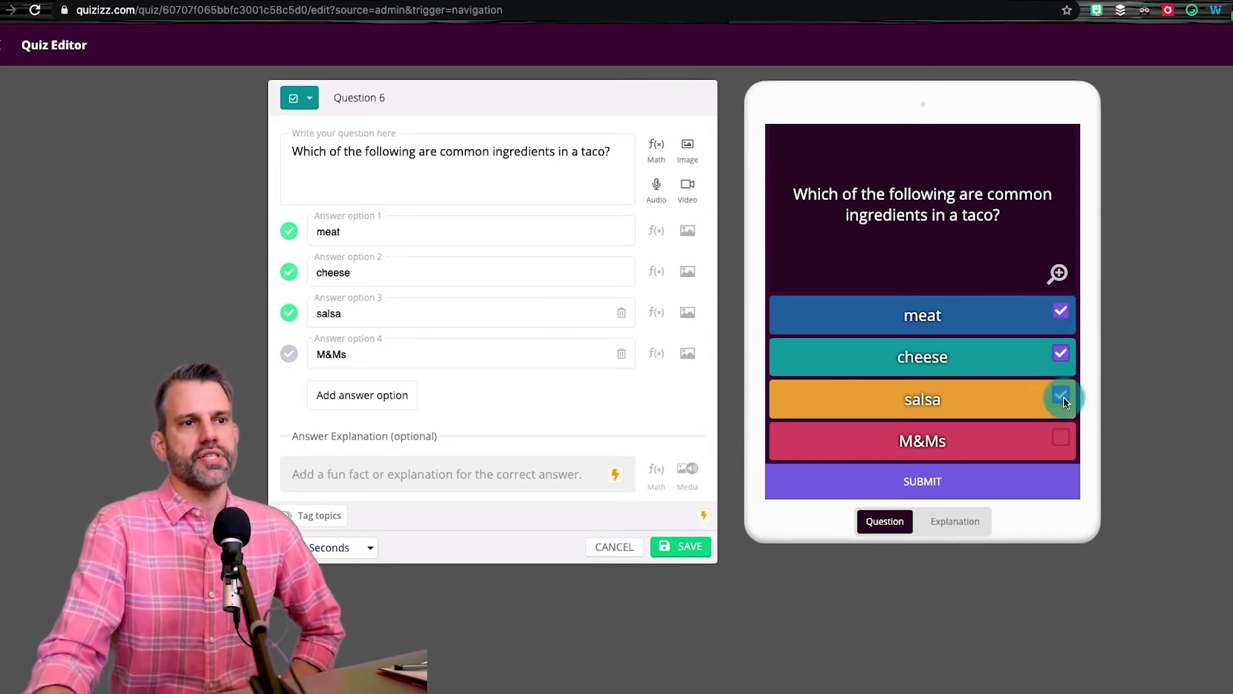
pyautogui.click(1063, 358)
pyautogui.click(1067, 321)
pyautogui.click(1062, 392)
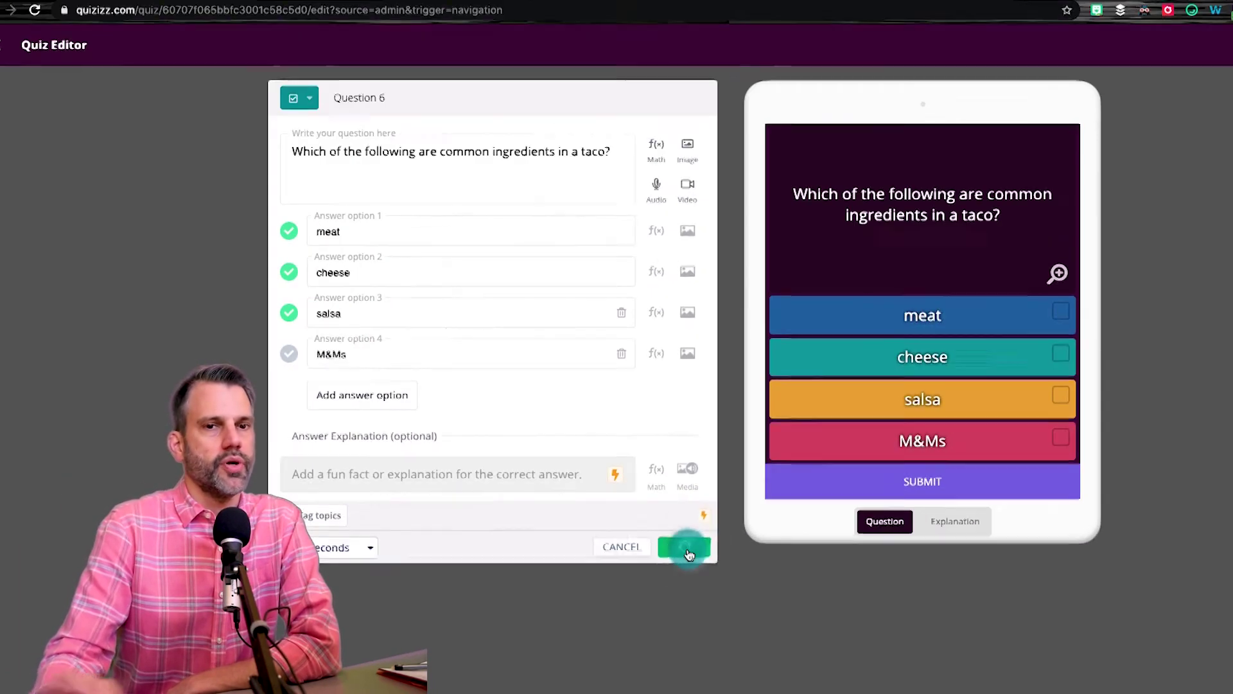
pyautogui.click(685, 548)
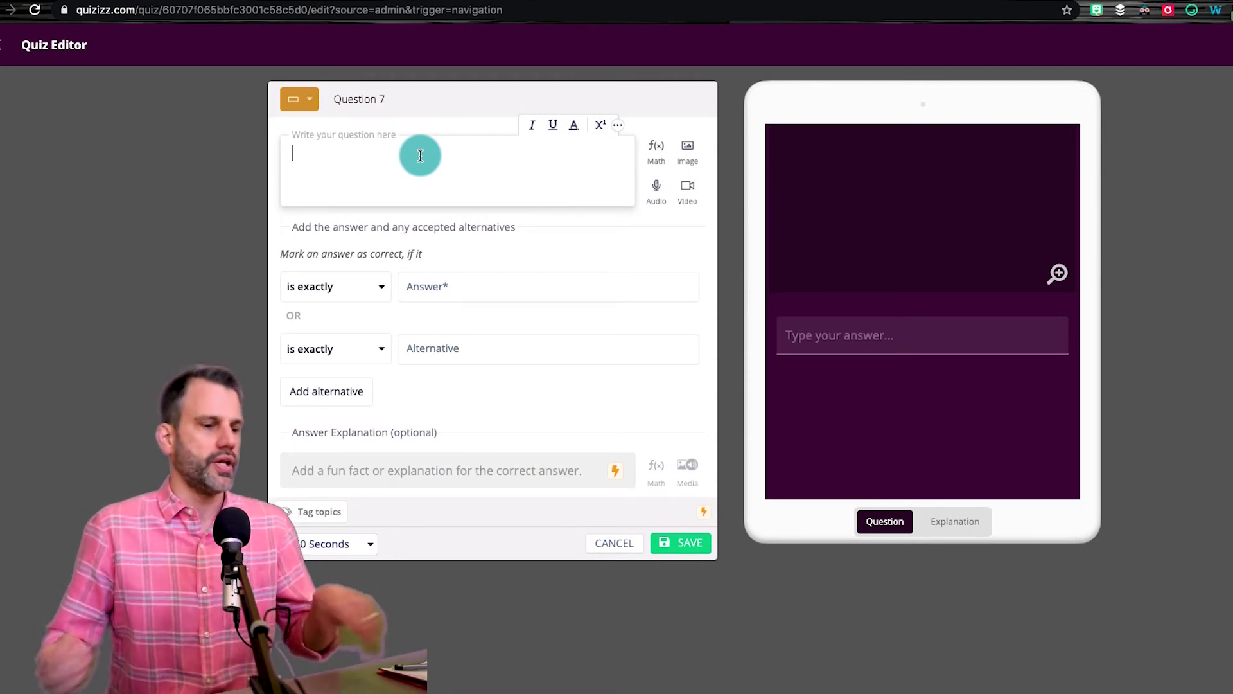
# Step: Enter "What is this quiz mostly about?" as the question text of Question 7
pyautogui.write('What is the')
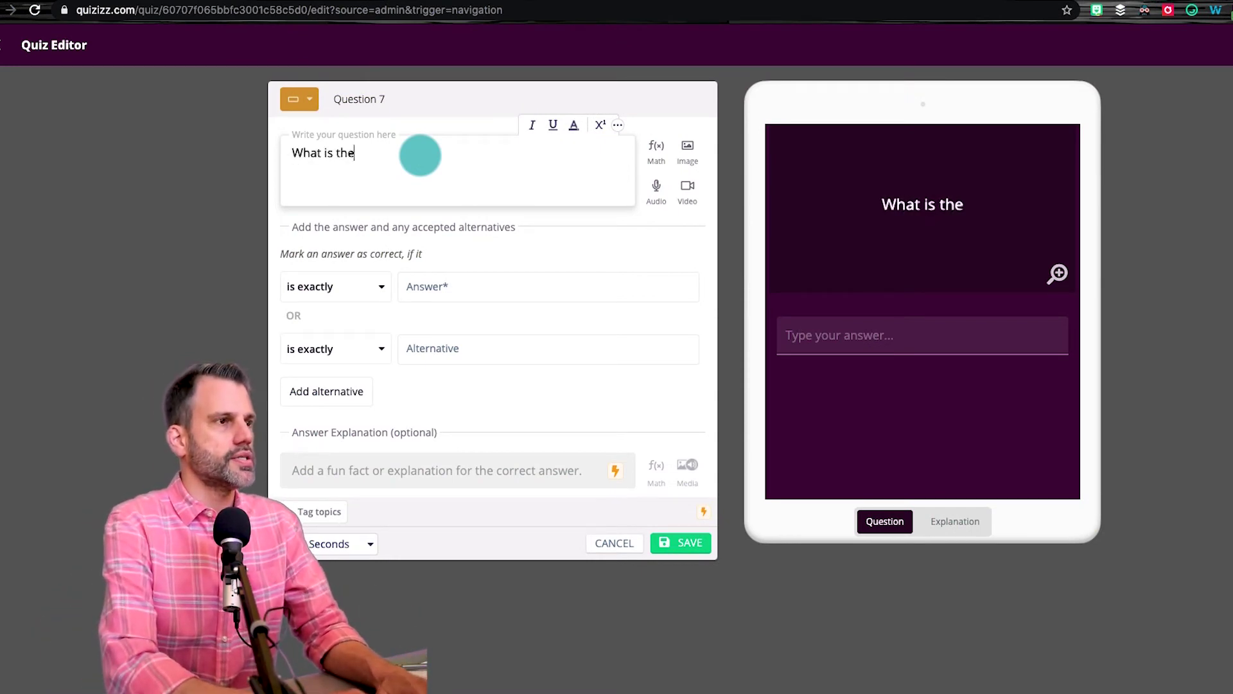
pyautogui.press('BackSpace')
pyautogui.write('is quiz mostl')
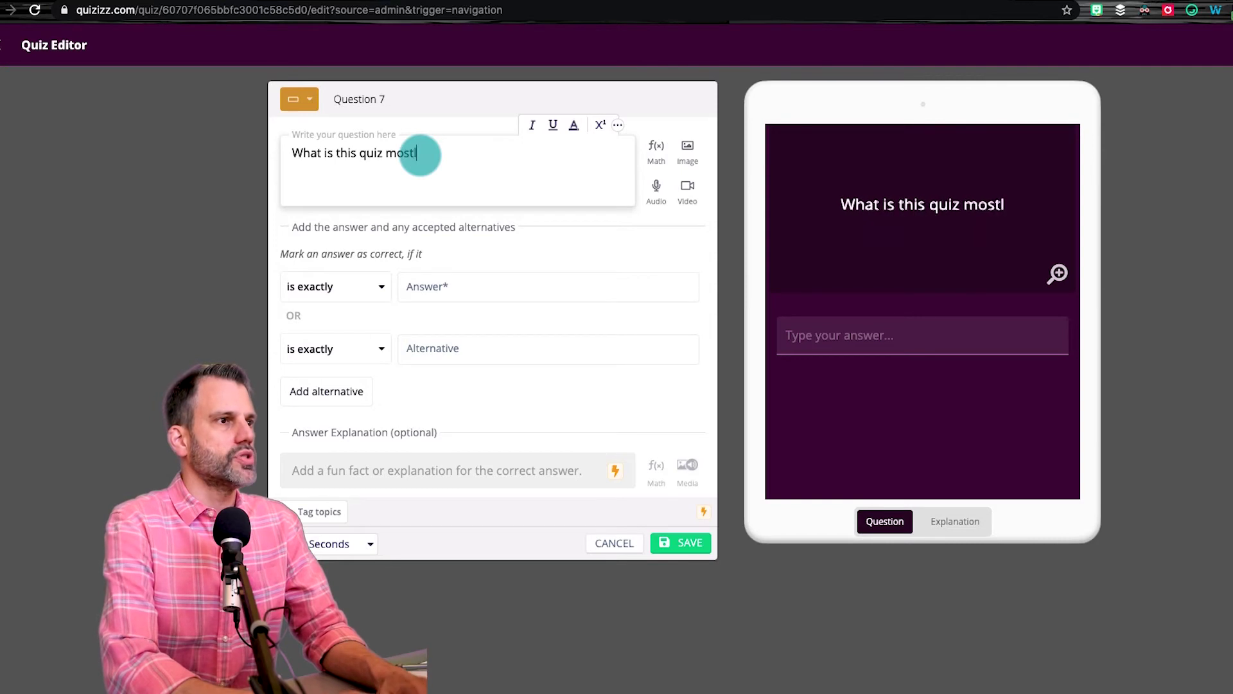
pyautogui.write('y about?')
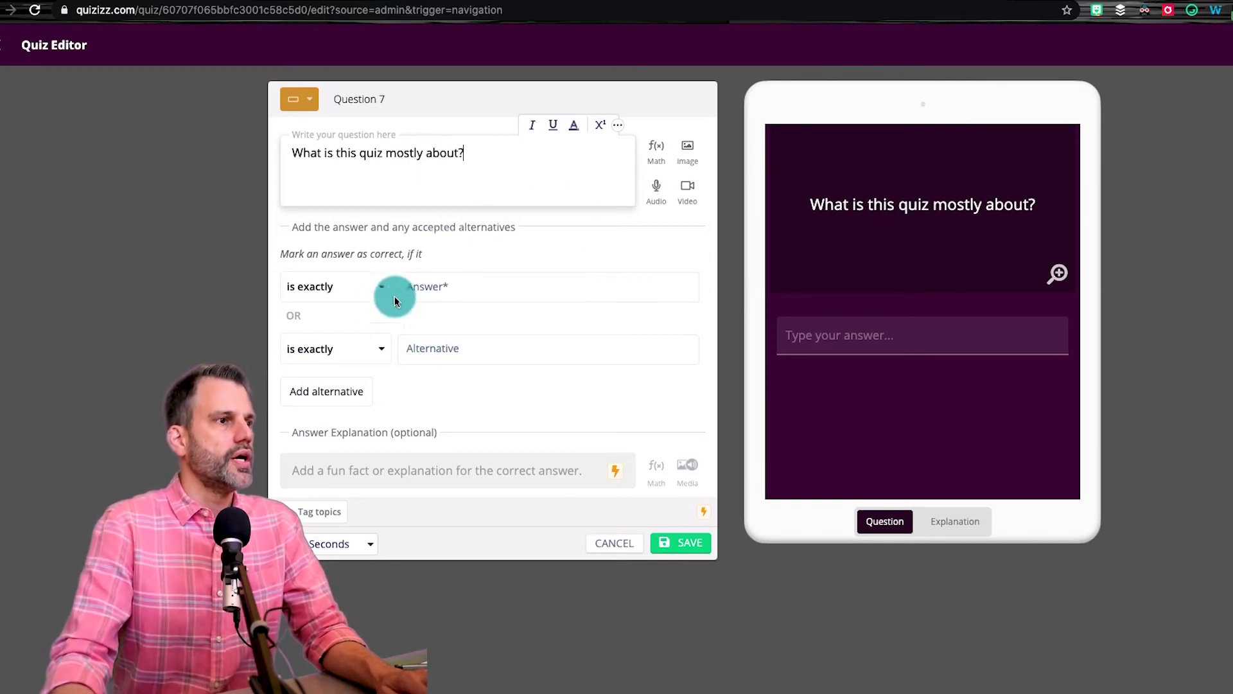
# Step: Set "tacos" as Question 7's exact answer and add "tacoes" and "taco" as accepted alternatives
pyautogui.click(450, 288)
pyautogui.write('tacos')
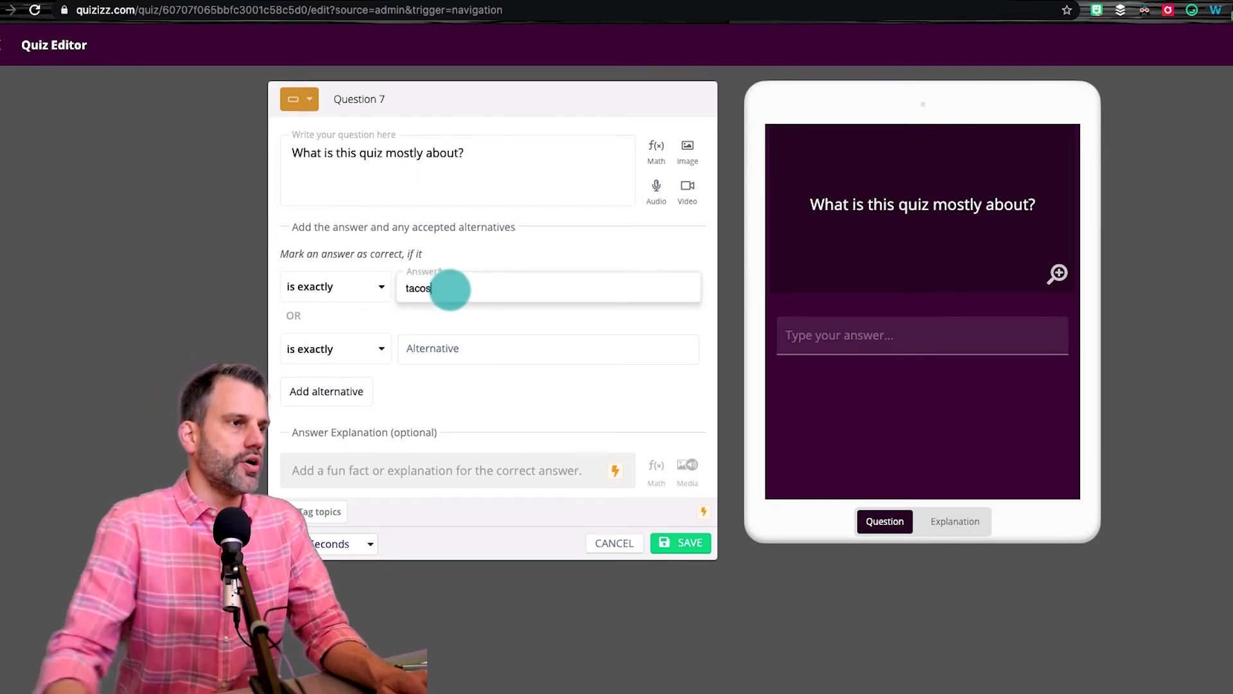
pyautogui.click(450, 339)
pyautogui.write('tacoes')
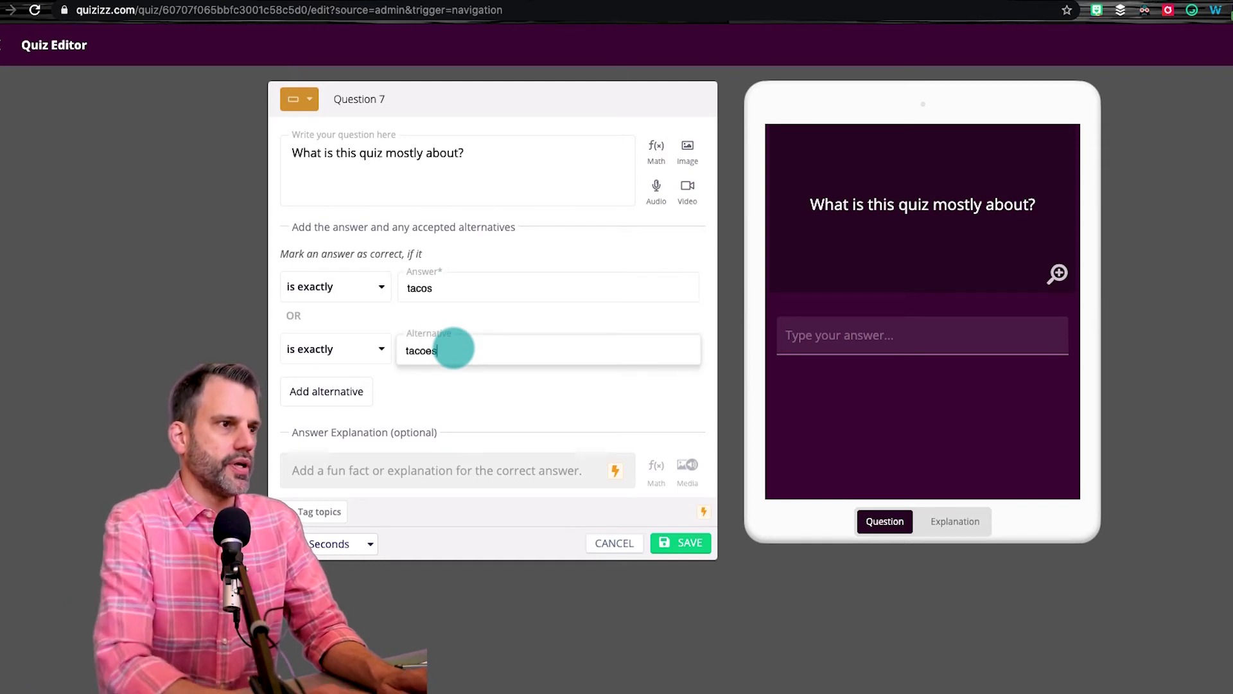
pyautogui.click(325, 390)
pyautogui.click(439, 412)
pyautogui.write('taco')
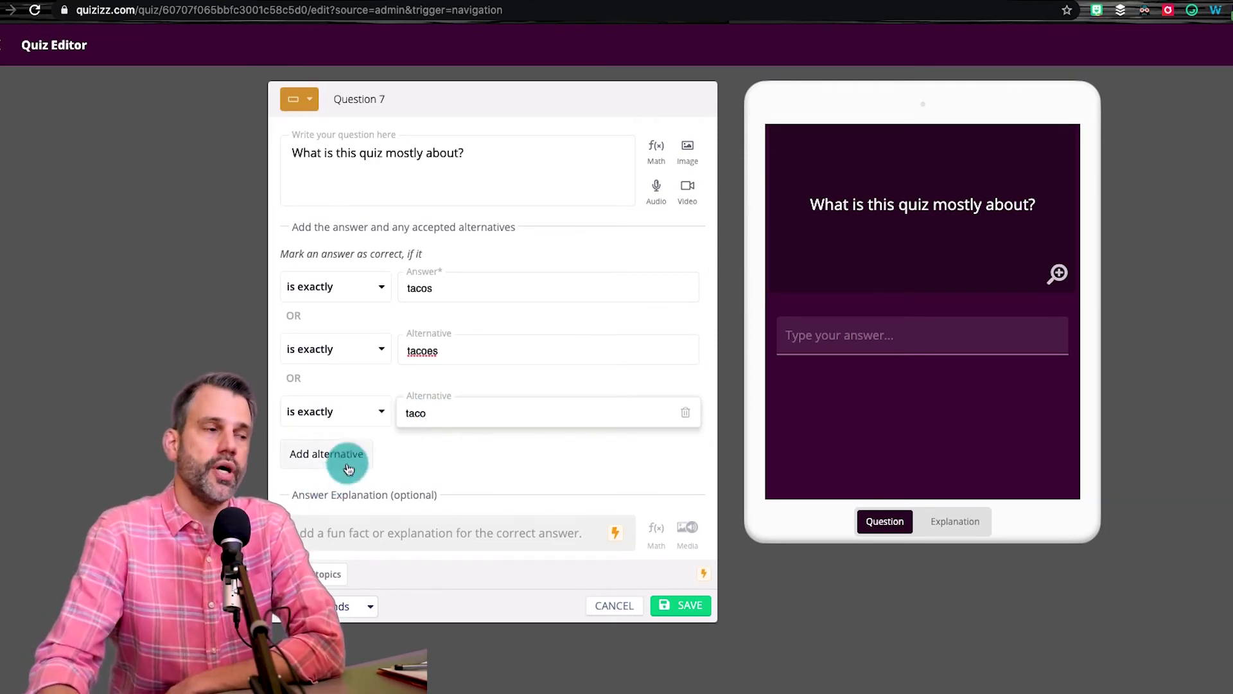
# Step: Review the matching conditions available for the "tacos" answer, keep "is exactly", and save Question 7
pyautogui.click(373, 297)
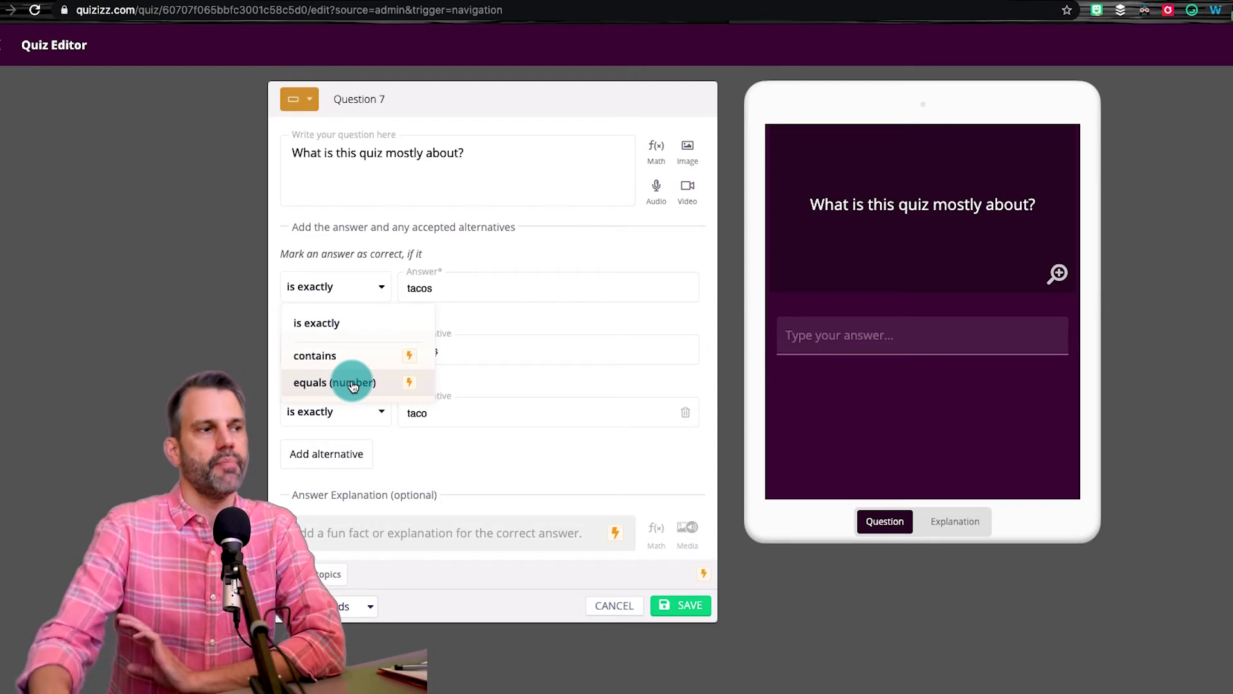
pyautogui.click(505, 283)
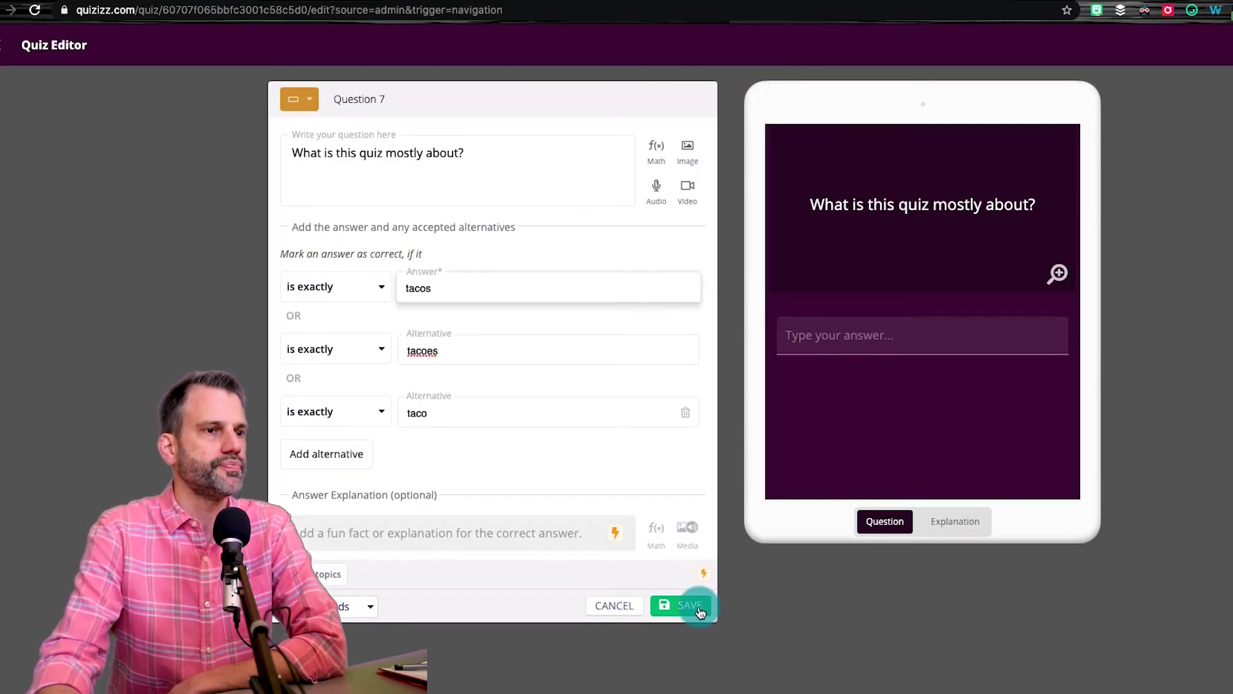
pyautogui.click(687, 605)
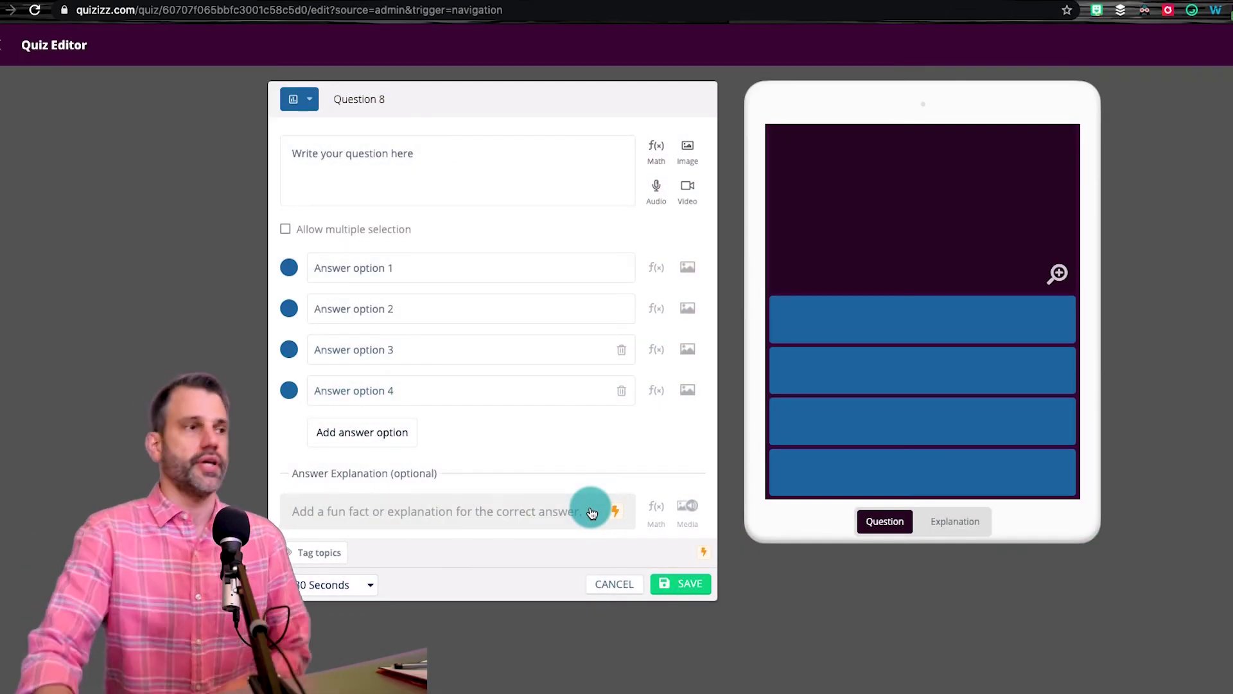
# Step: Enter "What is your favorite taco shell type?" as the question text of poll Question 8
pyautogui.click(361, 146)
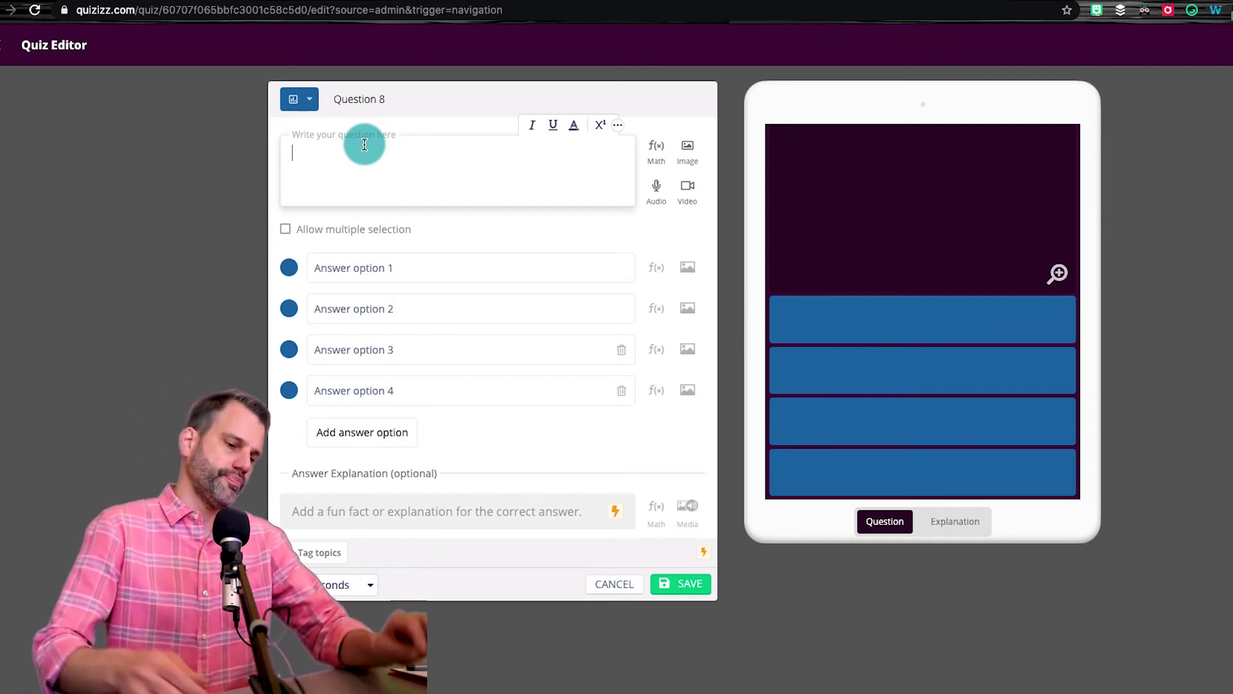
pyautogui.write('What is yo')
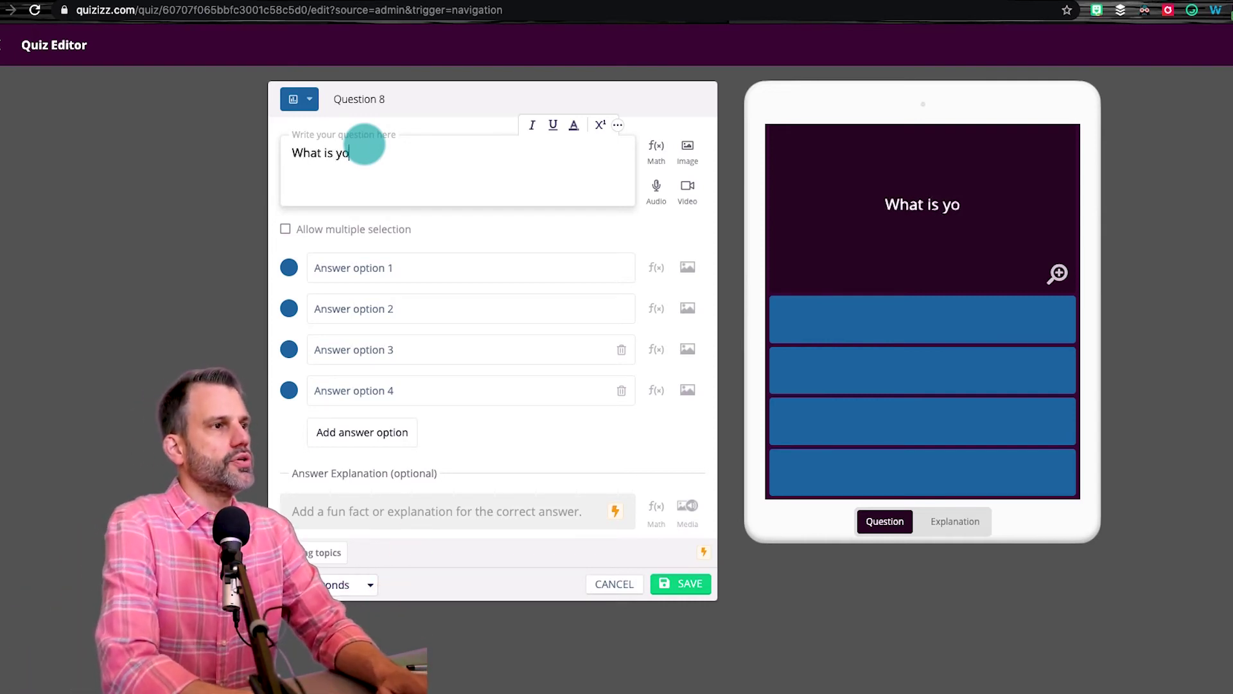
pyautogui.write('ur favorite')
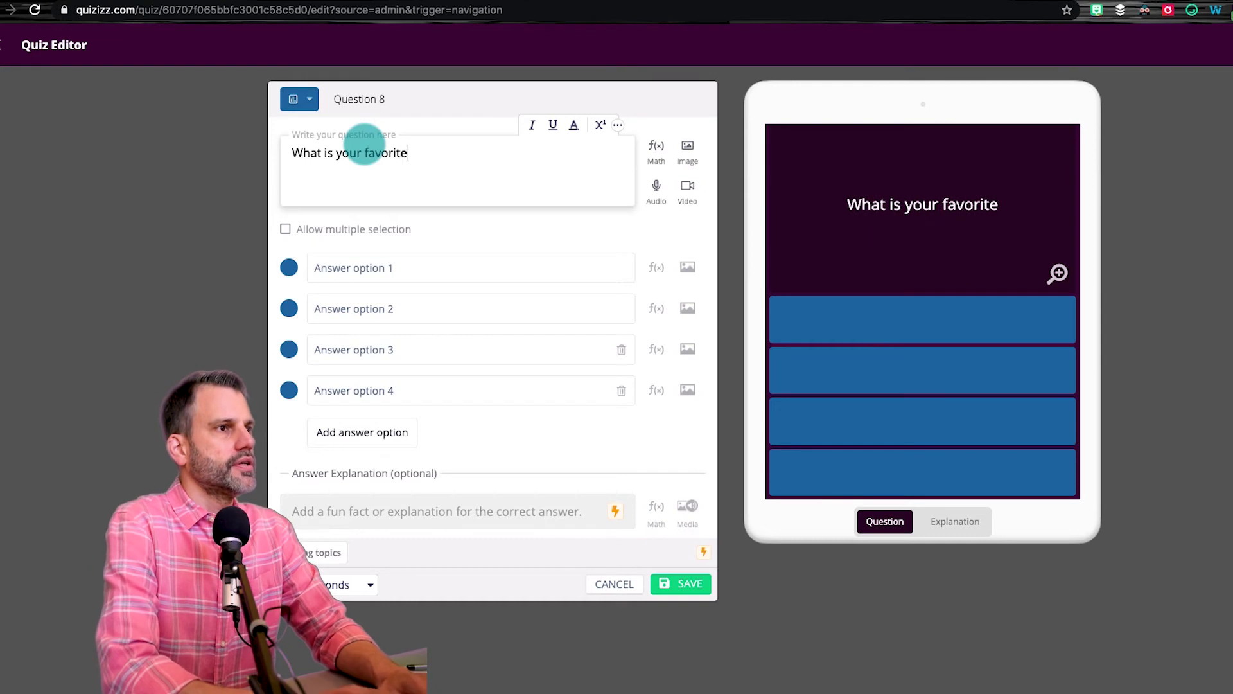
pyautogui.write(' taco shell type?')
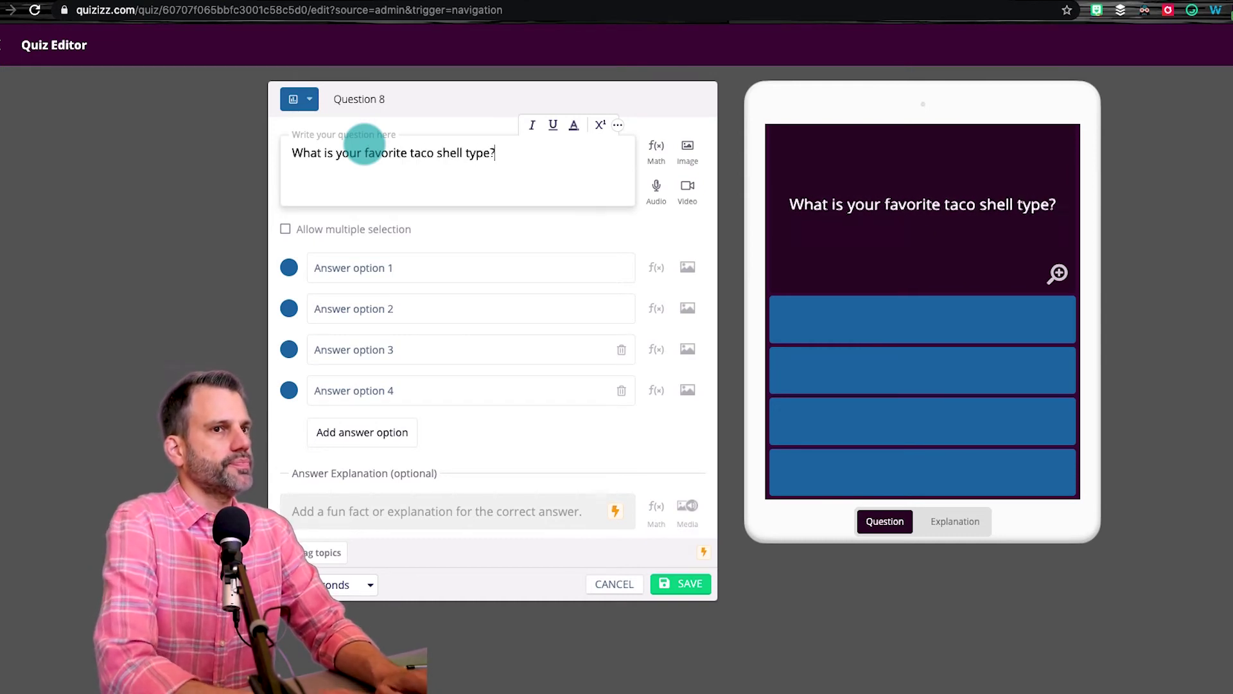
# Step: Enter "hard corn" and "soft corn" as the first two answer options of Question 8
pyautogui.click(410, 264)
pyautogui.write('haard co')
pyautogui.press('BackSpace')
pyautogui.press('BackSpace')
pyautogui.press('BackSpace')
pyautogui.press('BackSpace')
pyautogui.press('BackSpace')
pyautogui.press('BackSpace')
pyautogui.write('rd')
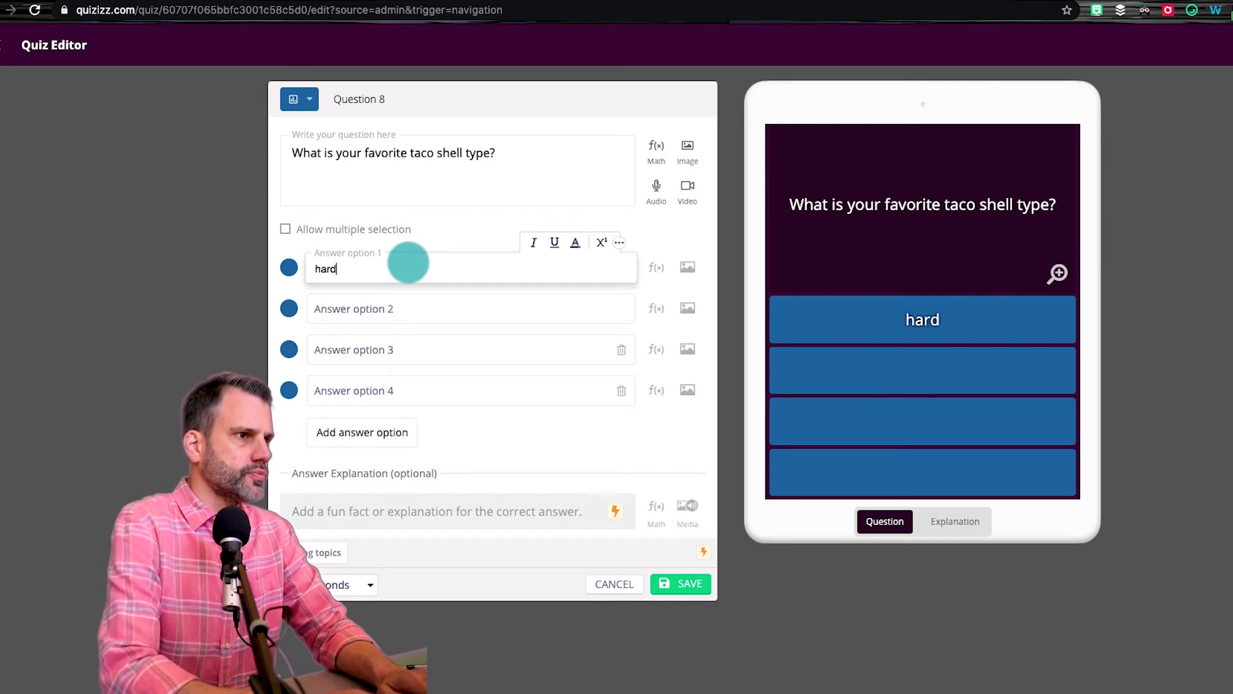
pyautogui.write(' corn')
pyautogui.press('Tab')
pyautogui.write('soft corn')
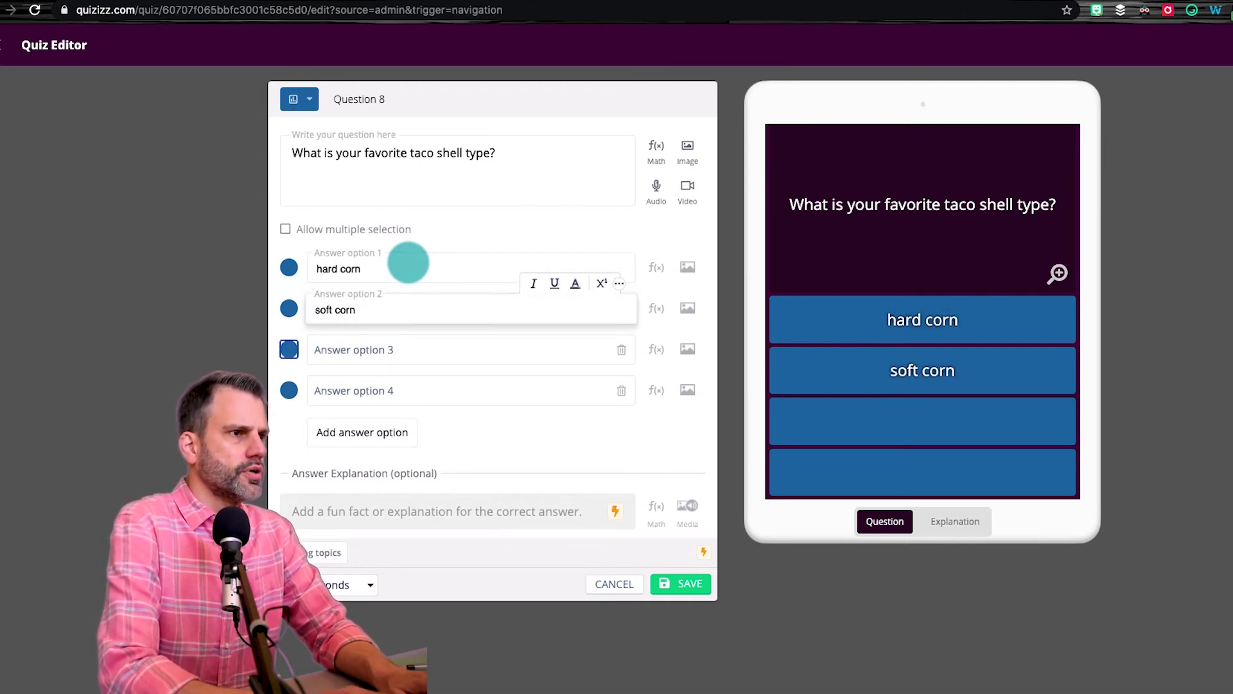
# Step: Enter "soft flour" as Question 8's third answer option, delete the empty fourth option and save the question
pyautogui.press('Tab')
pyautogui.write('soft c')
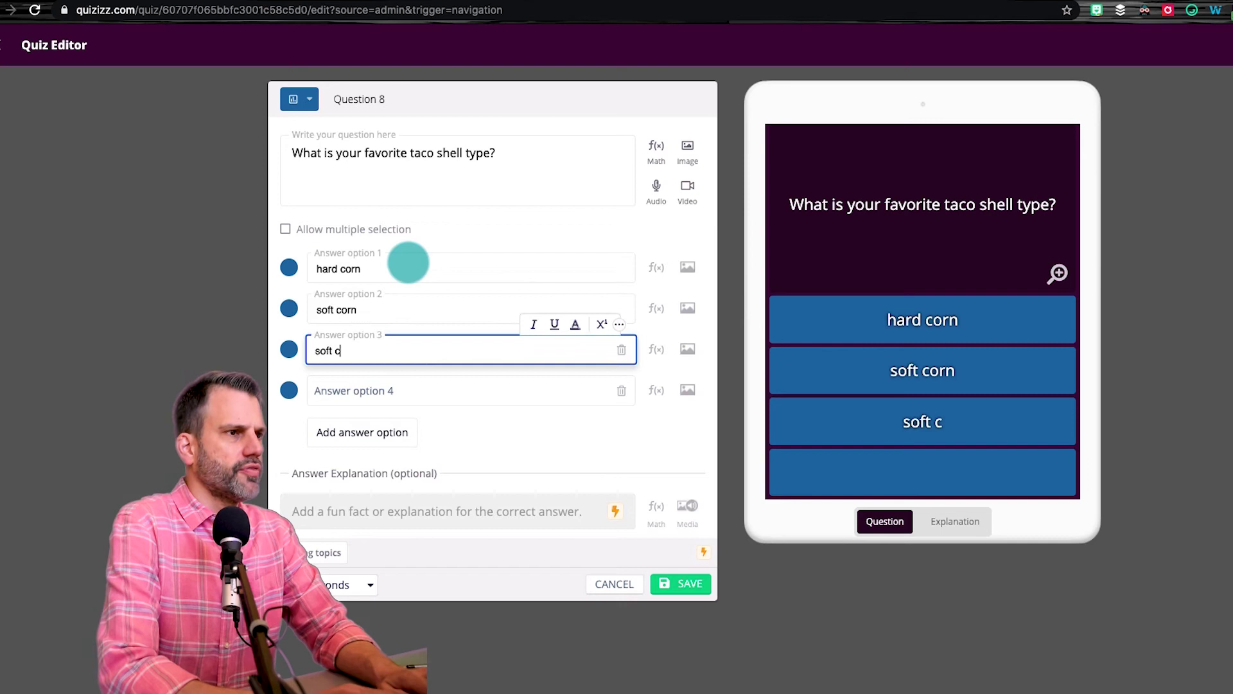
pyautogui.press('BackSpace')
pyautogui.write('floud')
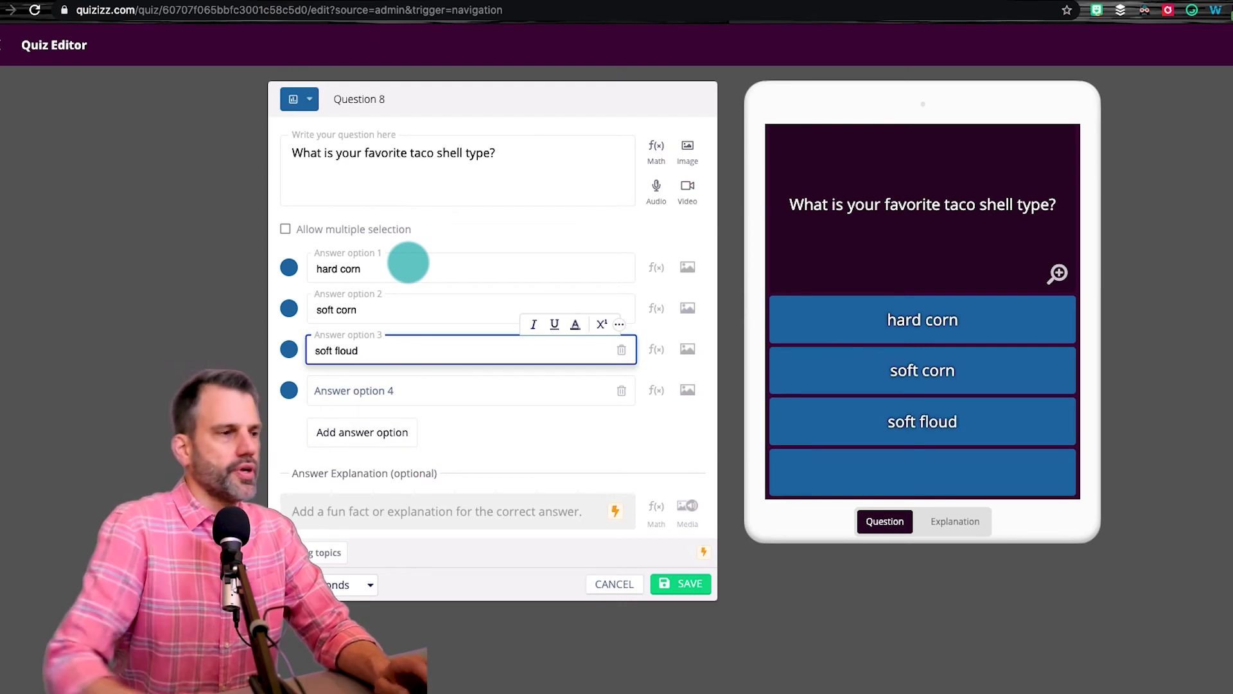
pyautogui.press('BackSpace')
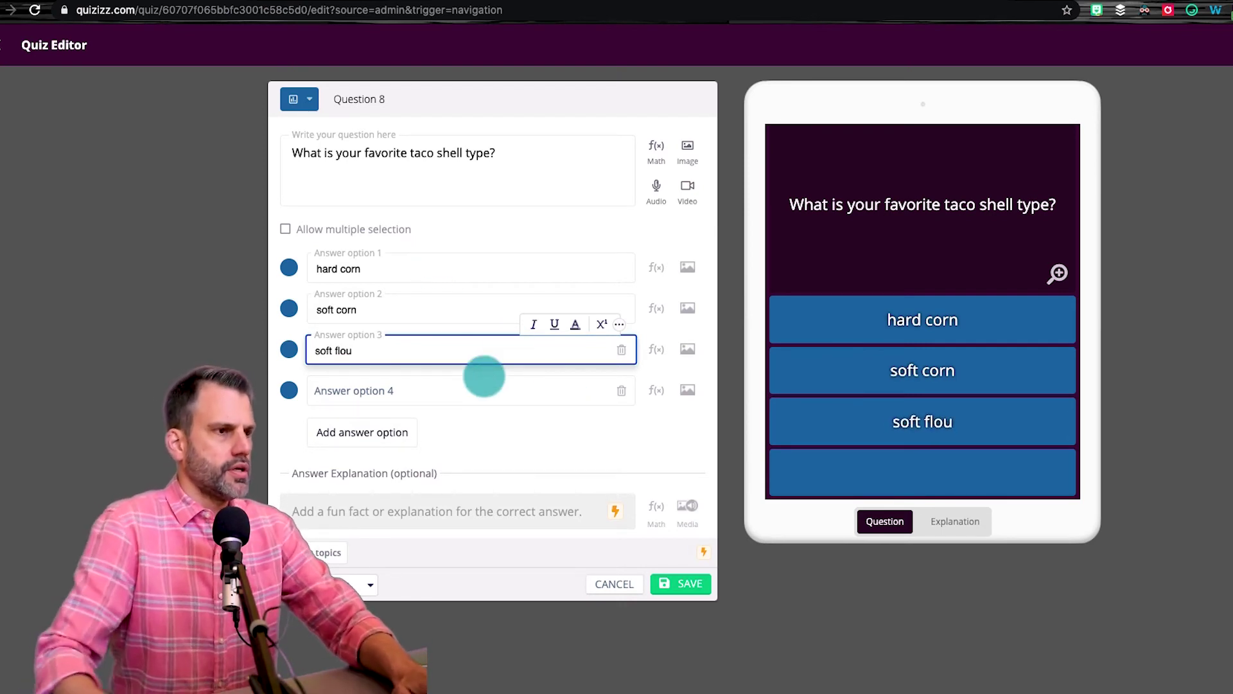
pyautogui.write('r')
pyautogui.click(622, 391)
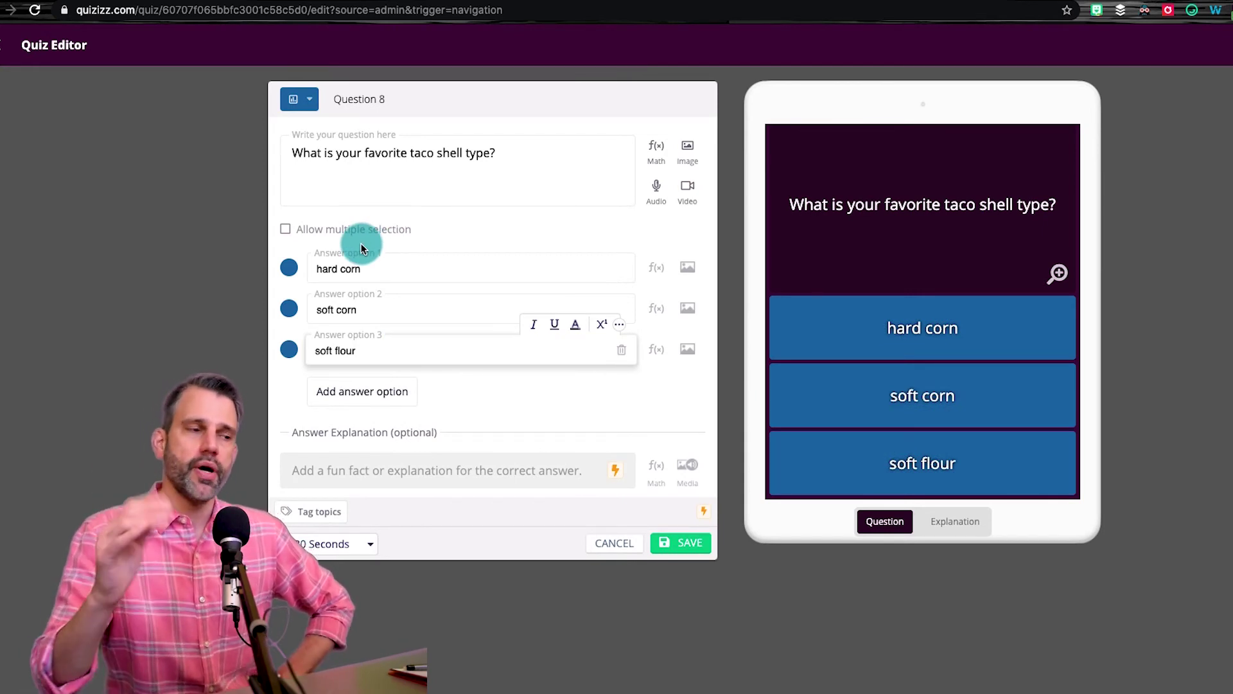
pyautogui.click(685, 546)
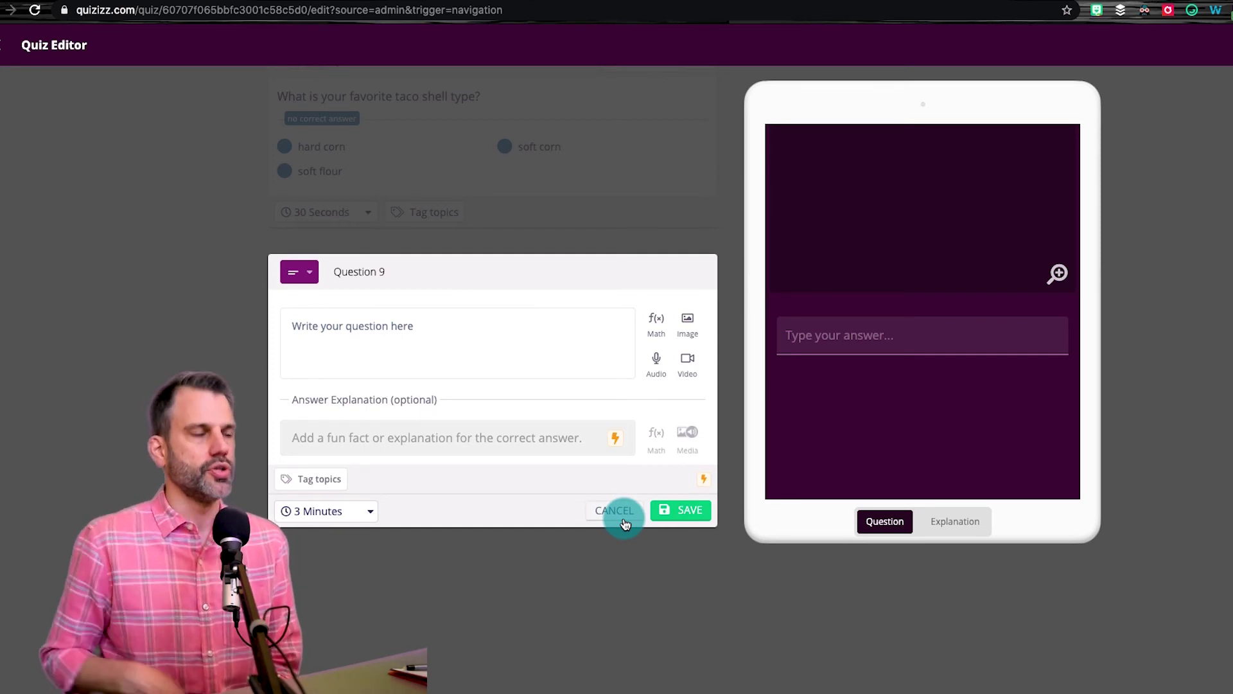
# Step: Enter "Describe your favorite taco." as the text of open-ended Question 9 and save the question
pyautogui.click(416, 338)
pyautogui.write('DF')
pyautogui.press('BackSpace')
pyautogui.write('esc')
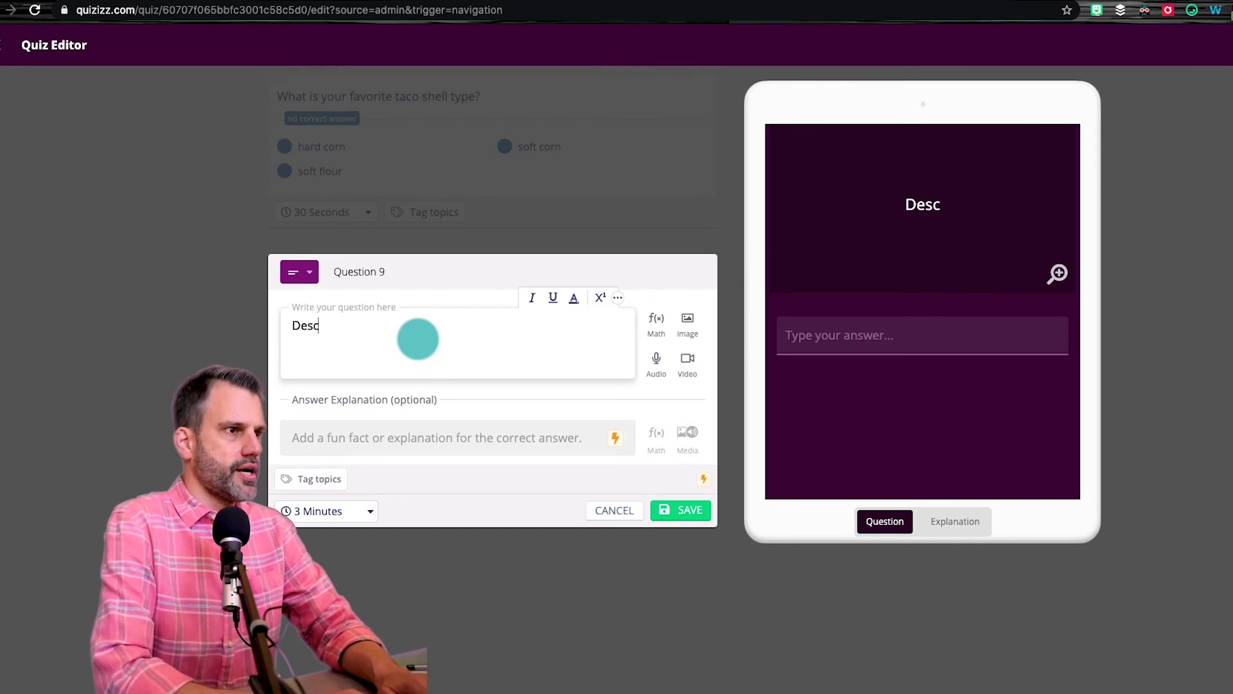
pyautogui.write('ribe your favorite taaco')
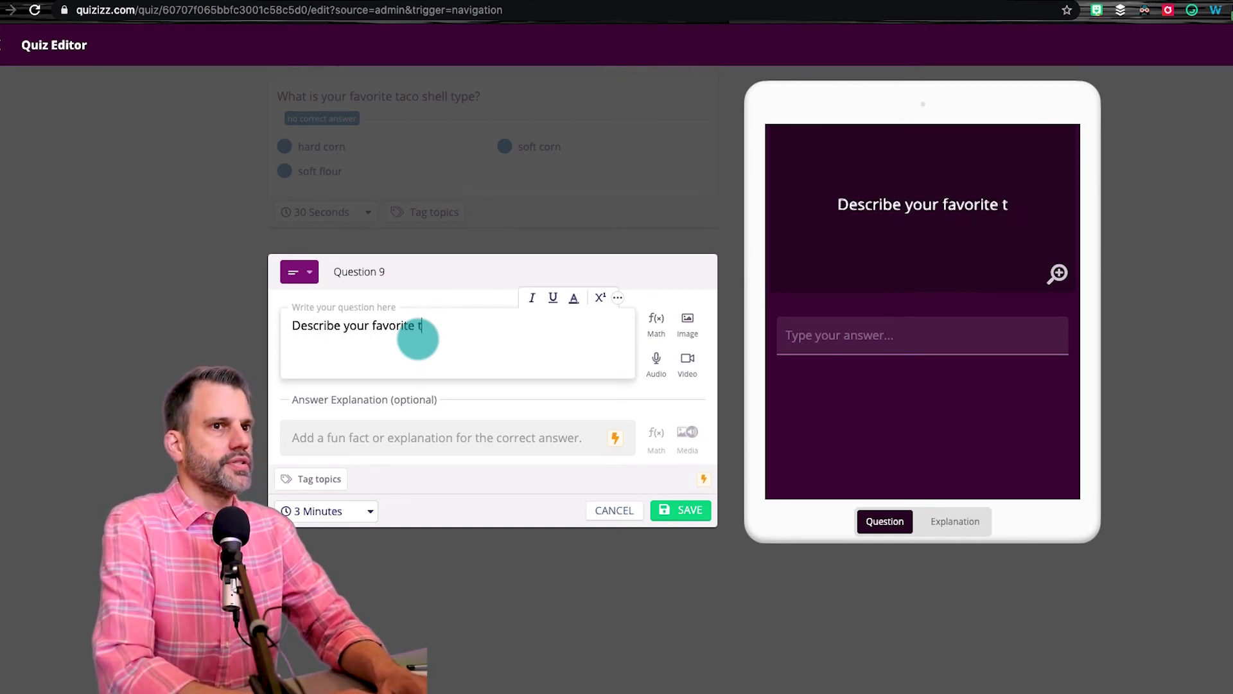
pyautogui.press('BackSpace')
pyautogui.press('BackSpace')
pyautogui.press('BackSpace')
pyautogui.write('co.')
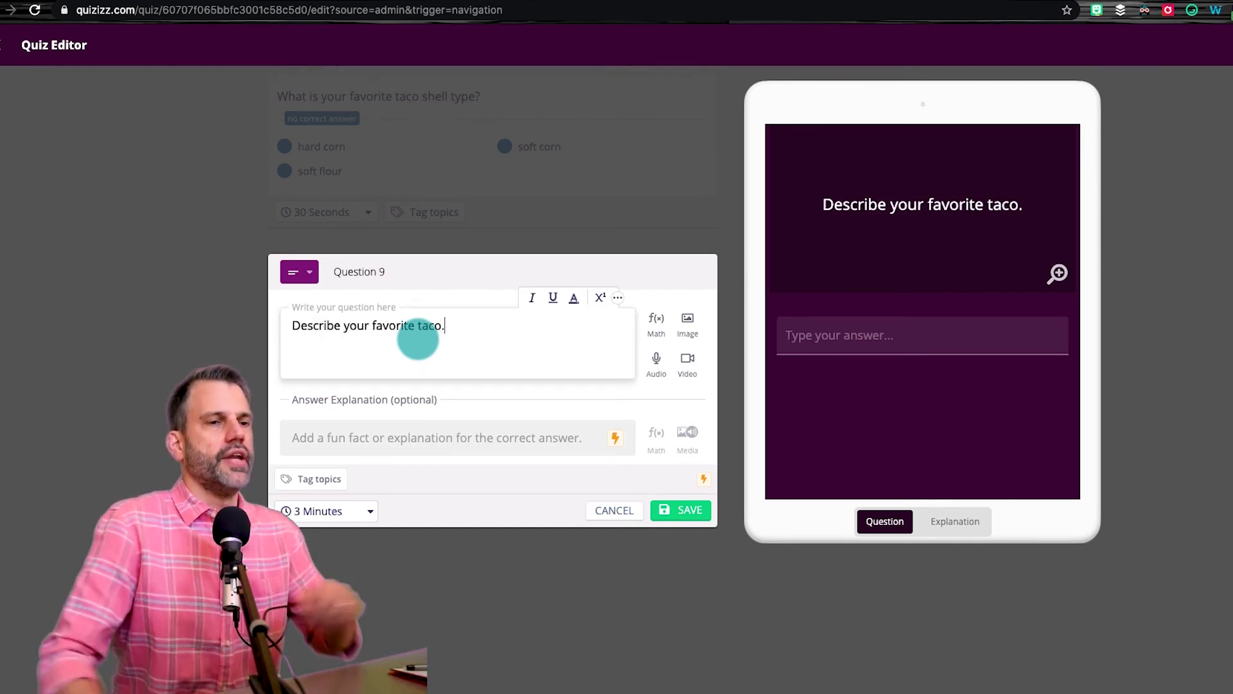
pyautogui.click(884, 342)
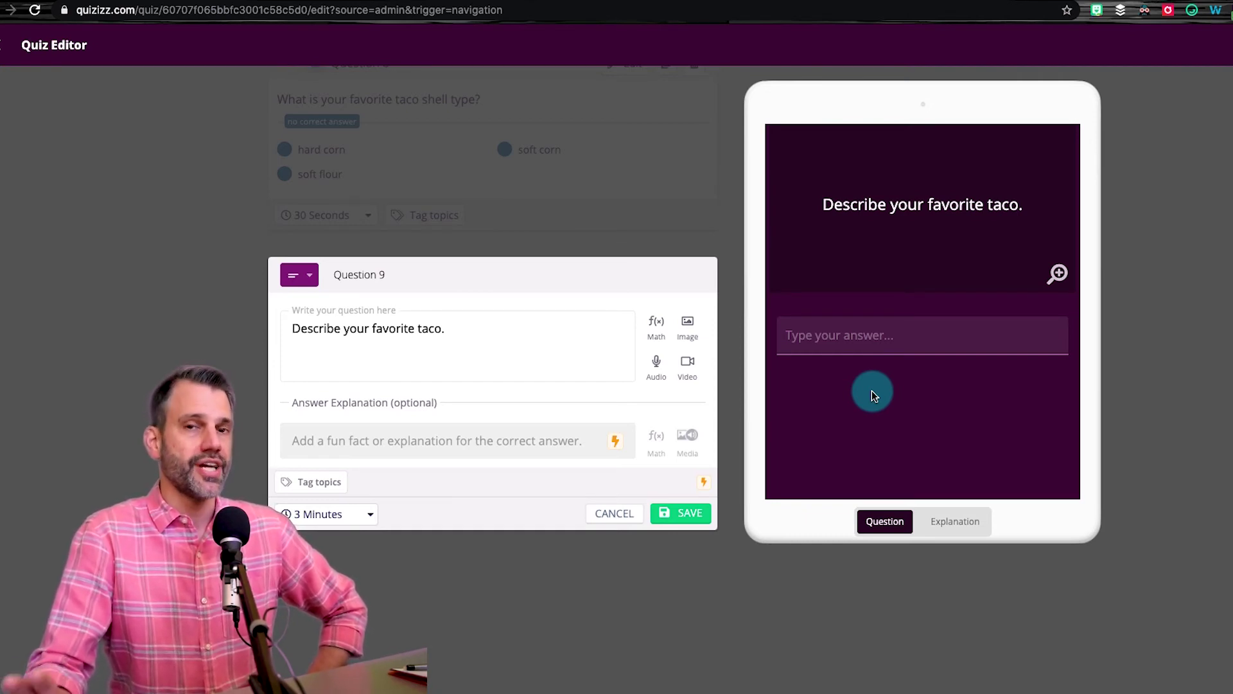
pyautogui.click(702, 519)
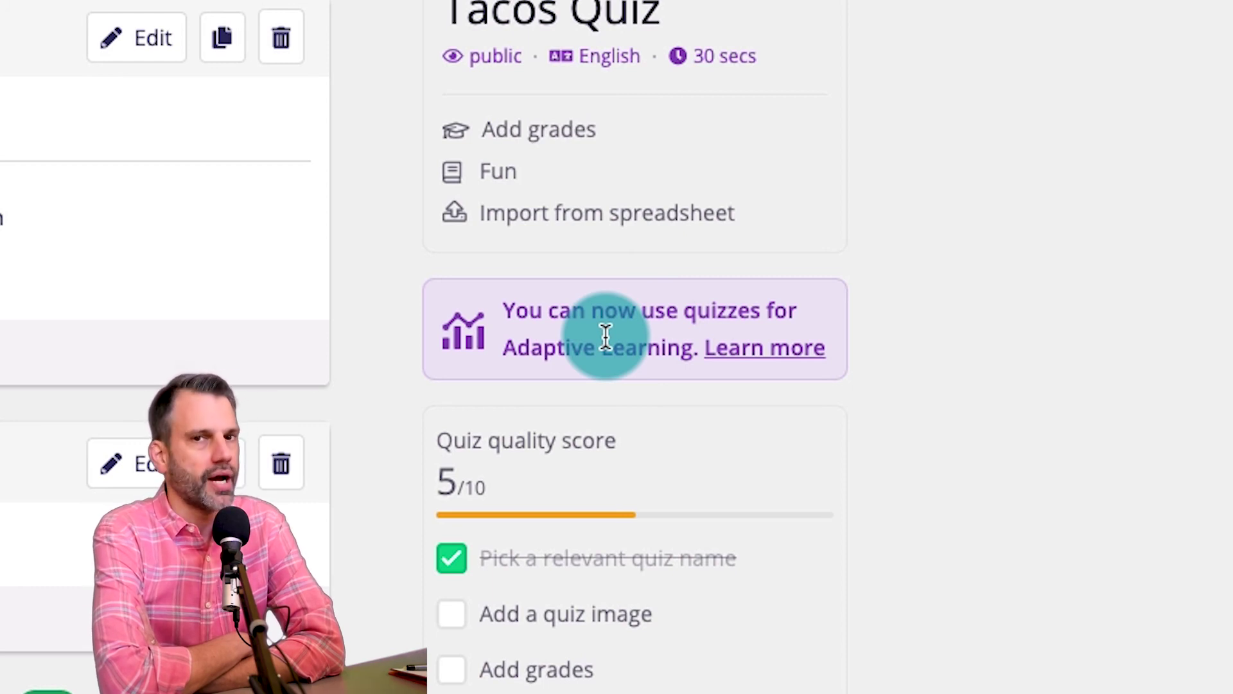
# Step: Set the quiz's grade range in the quiz details from KG to Professional Development
pyautogui.scroll(4, 606, 336)
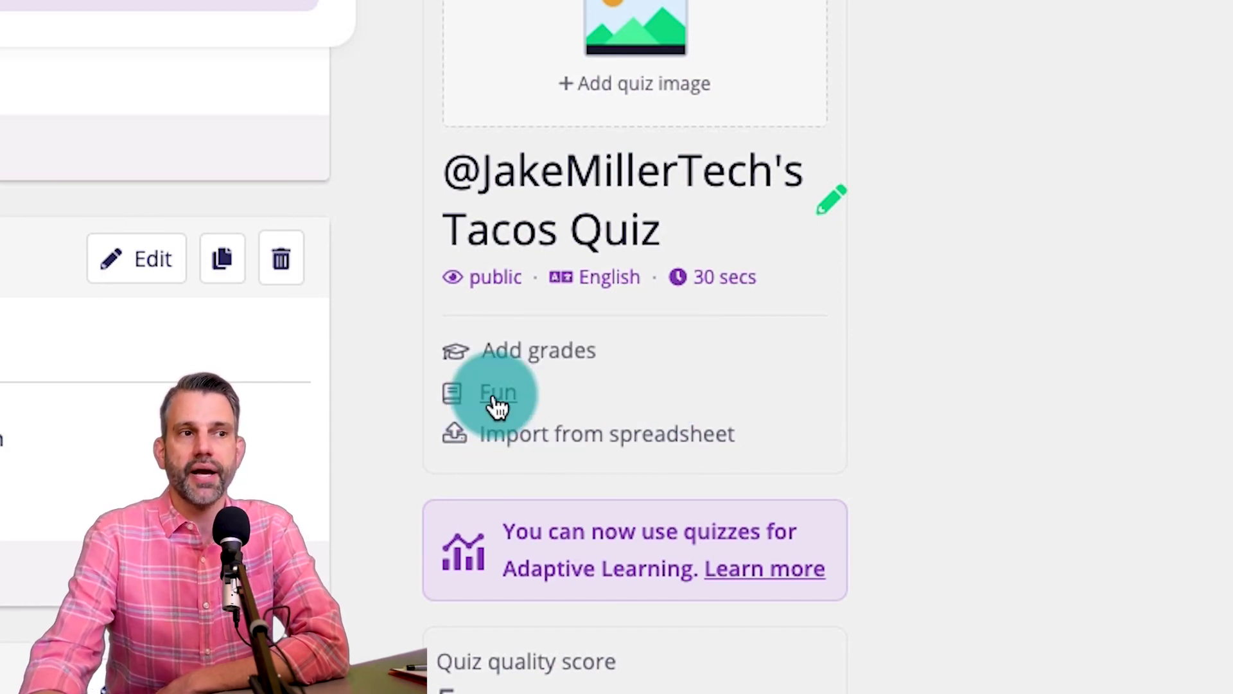
pyautogui.click(543, 360)
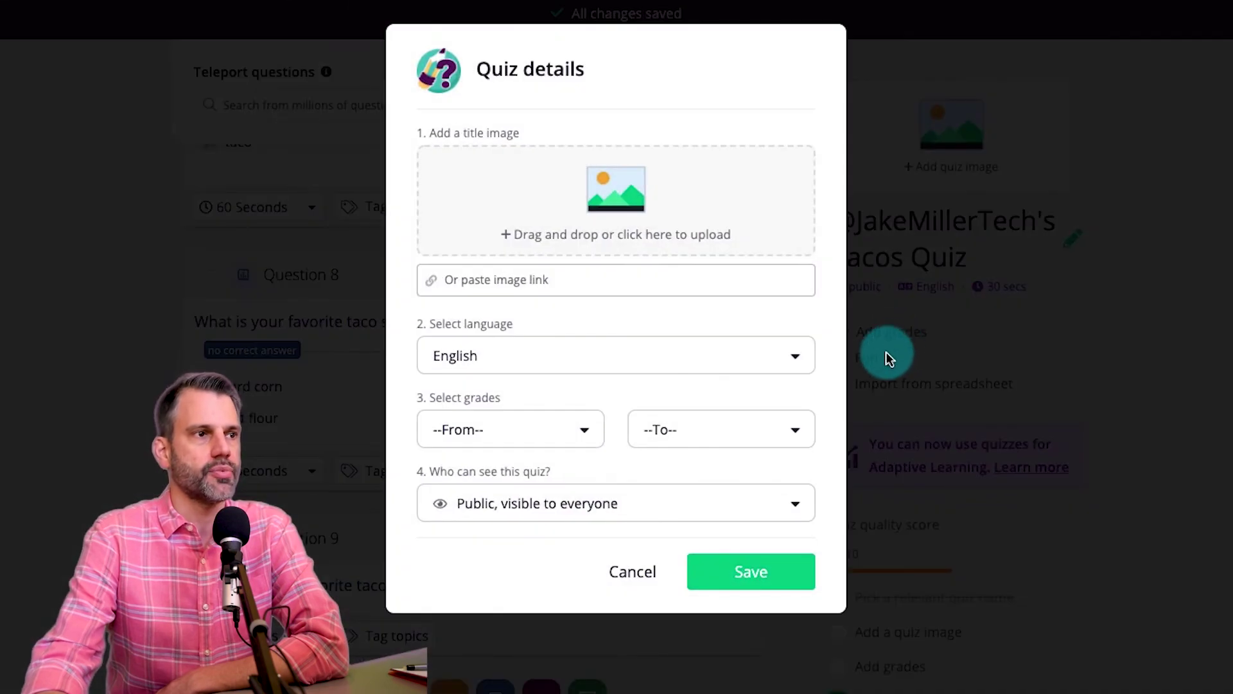
pyautogui.click(537, 428)
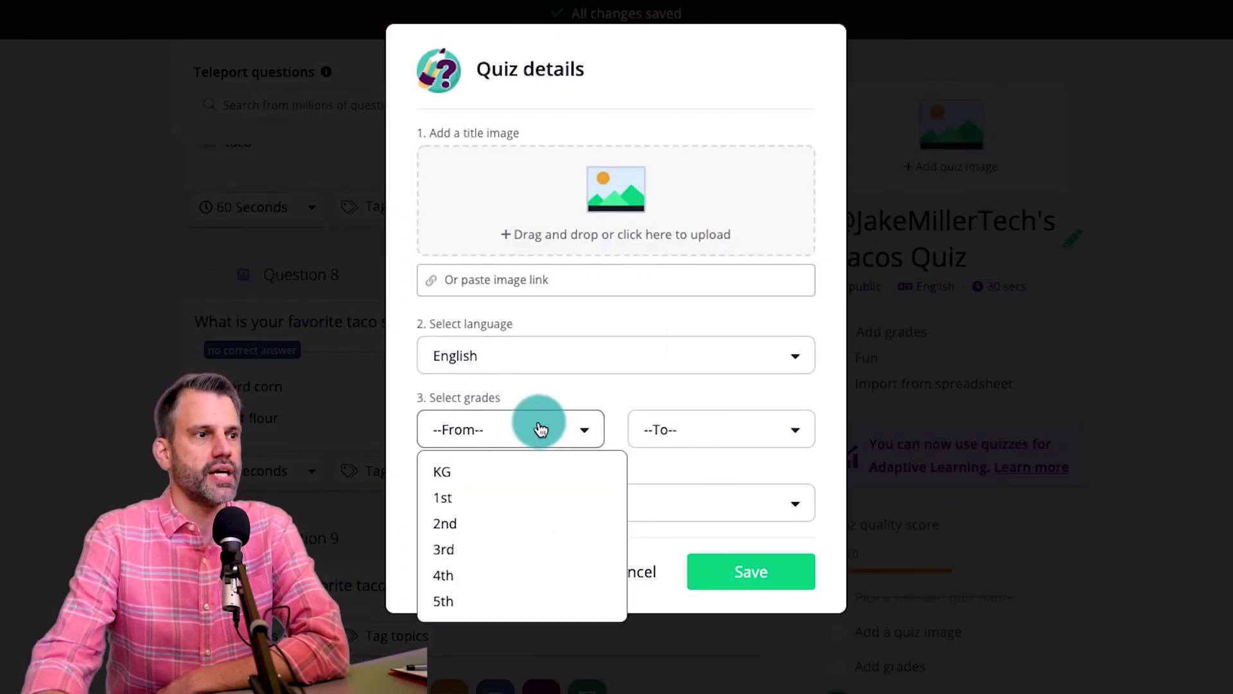
pyautogui.click(468, 472)
pyautogui.click(779, 429)
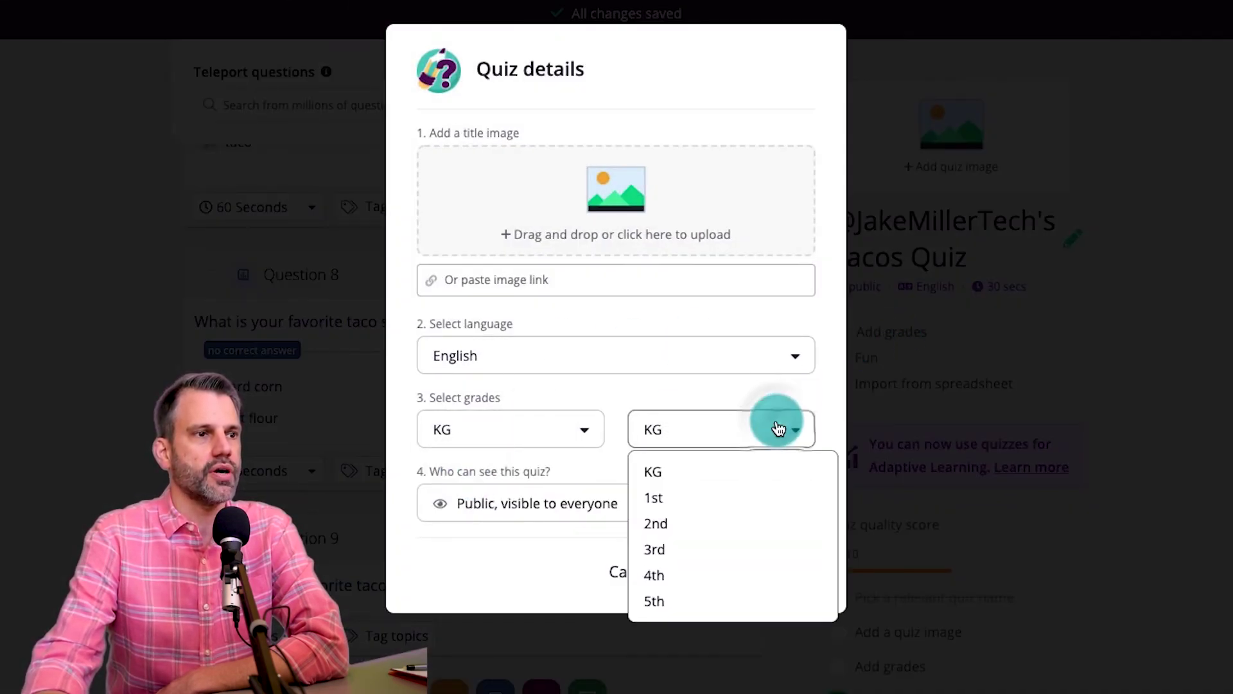
pyautogui.scroll(-5, 703, 537)
pyautogui.click(706, 601)
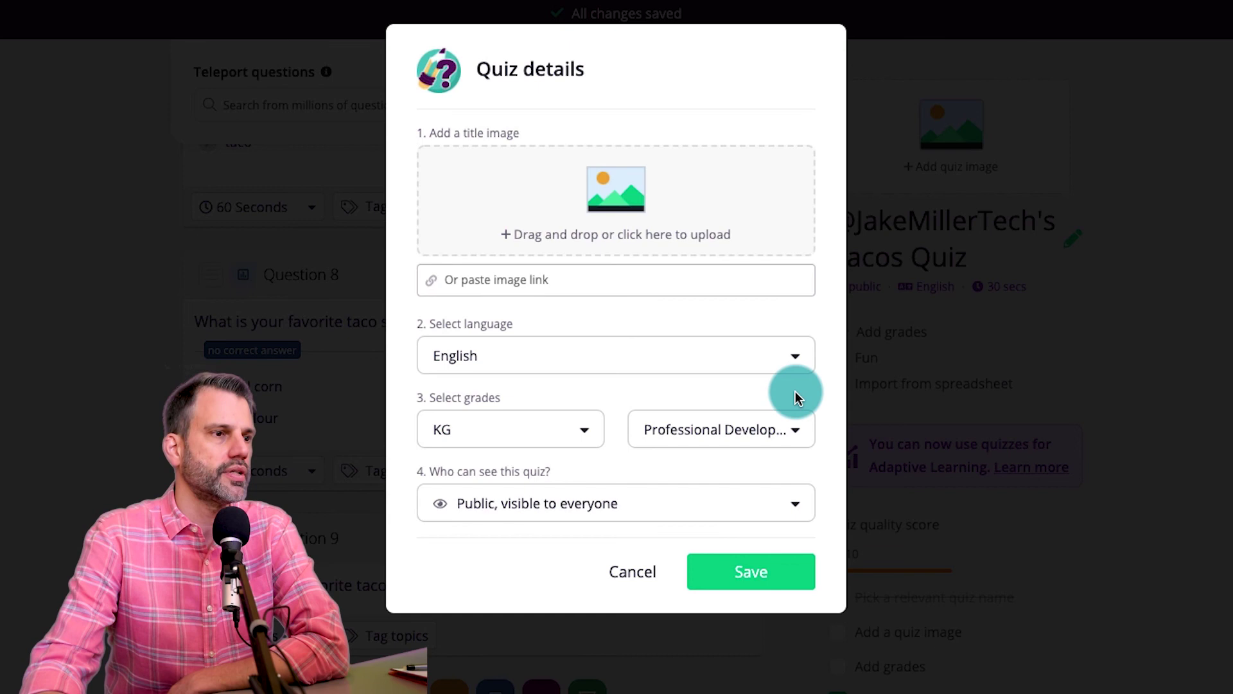
# Step: Set the quiz's visibility to "Private, visible to you" and save the quiz details
pyautogui.click(698, 517)
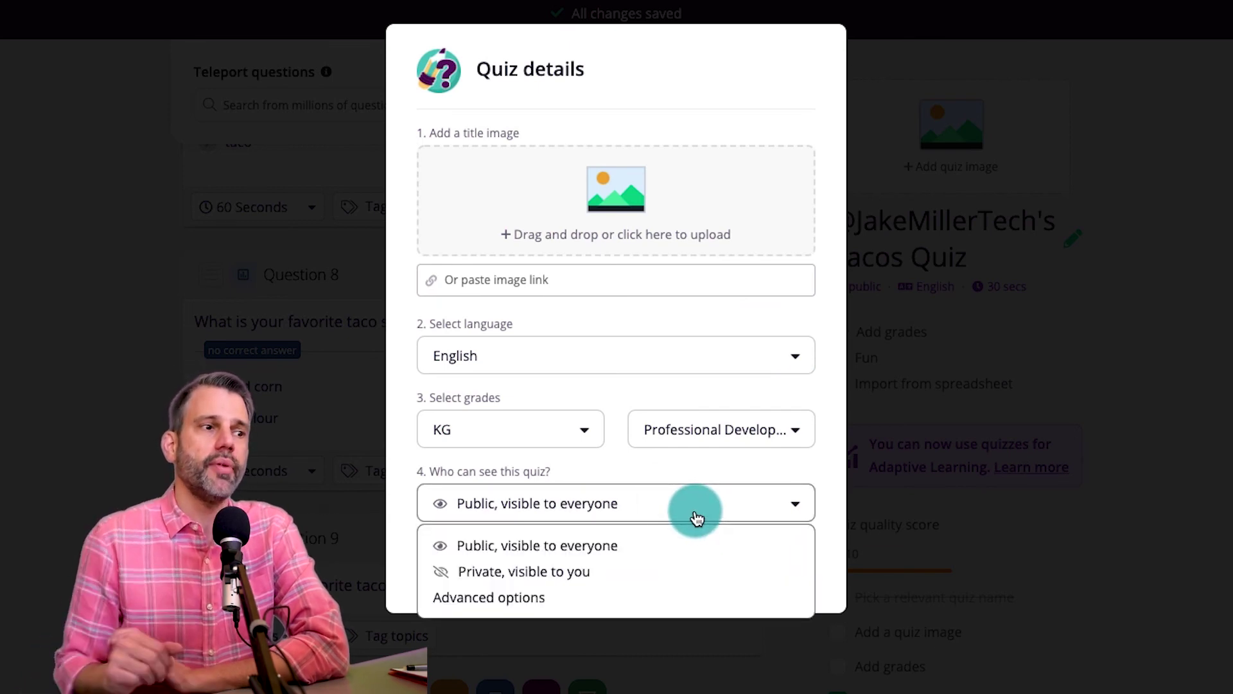
pyautogui.click(588, 585)
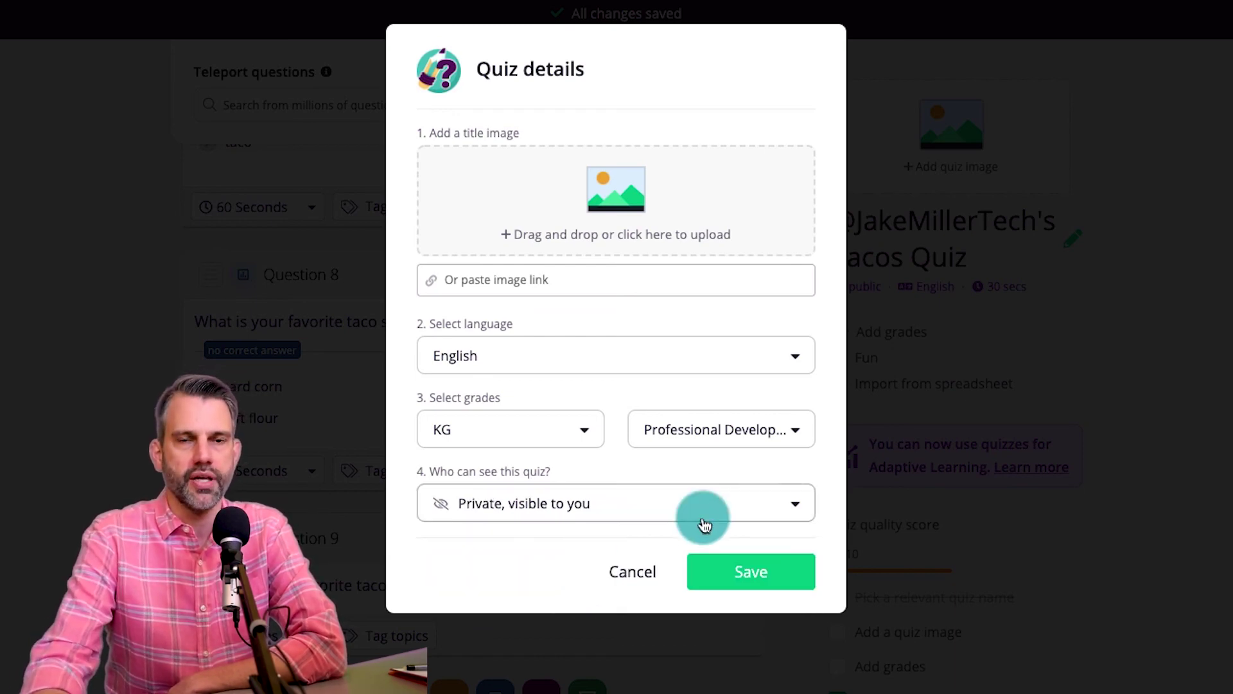
pyautogui.click(751, 578)
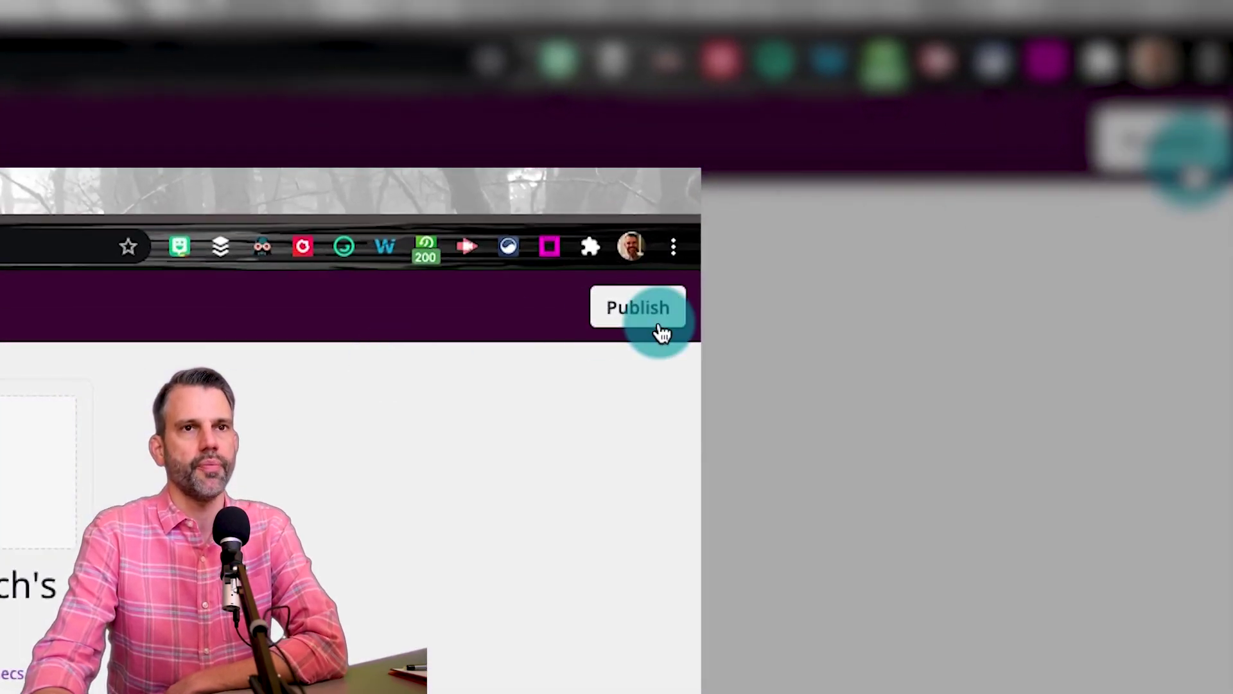
# Step: Publish the quiz and close the Invite dialog without adding any collaborators
pyautogui.click(980, 190)
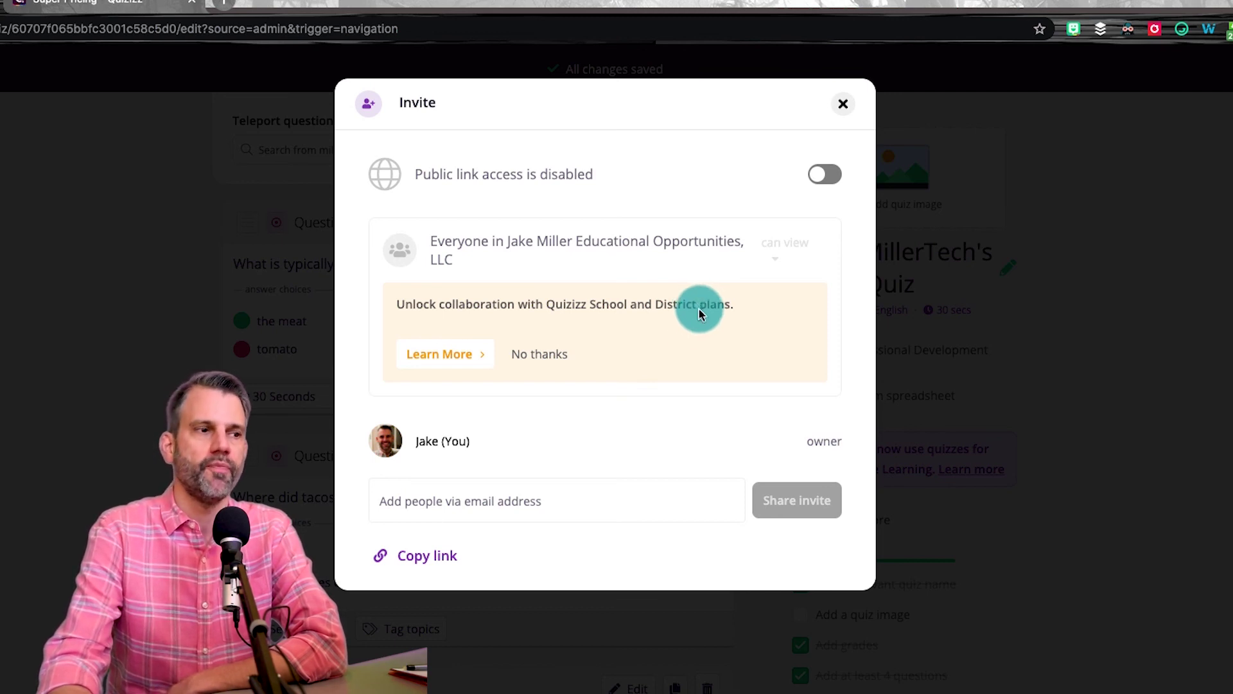
pyautogui.click(570, 498)
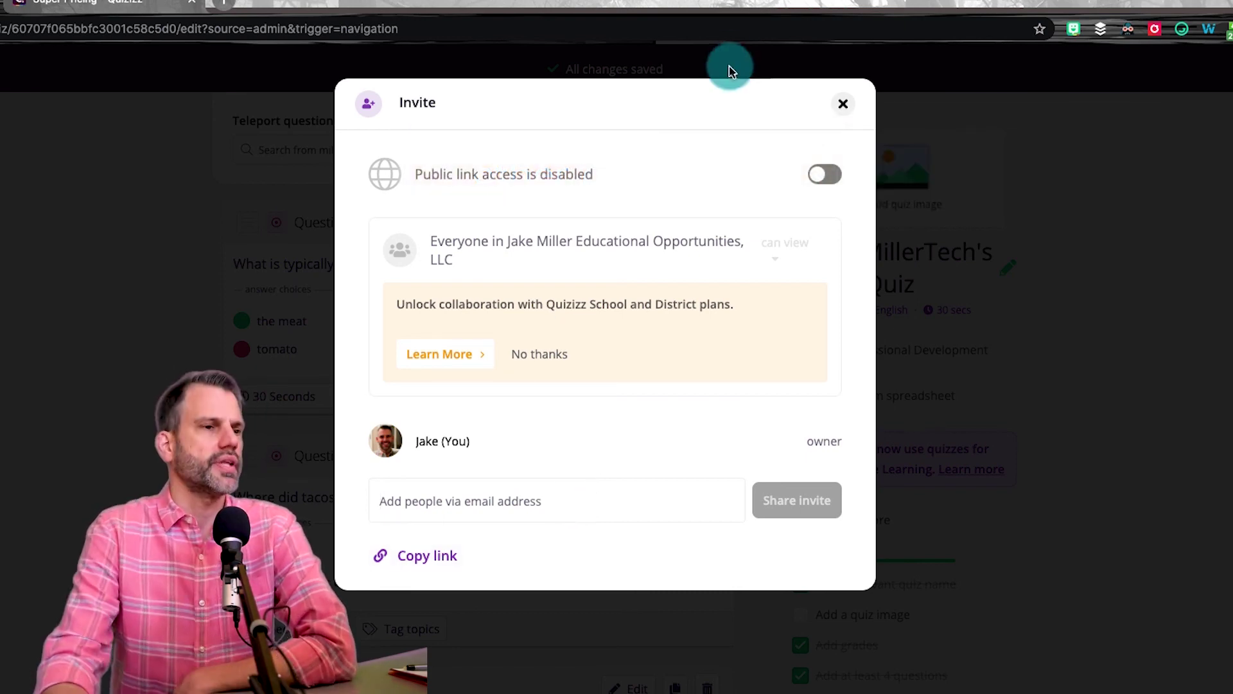
pyautogui.click(840, 106)
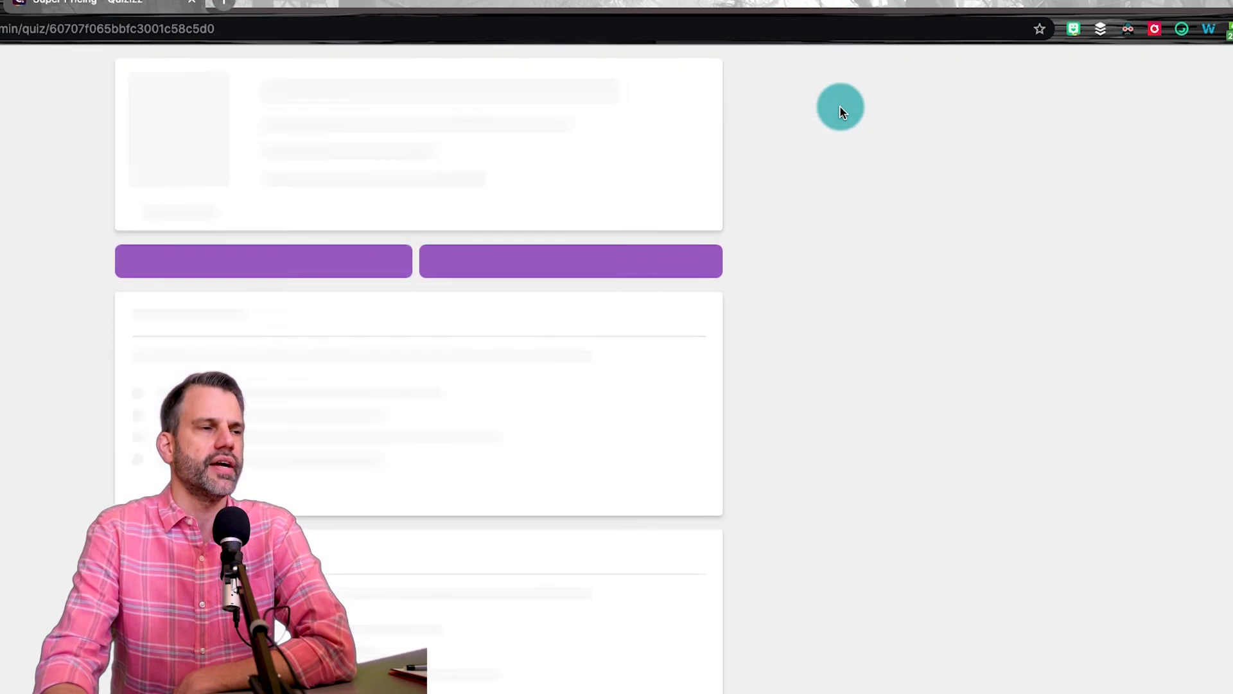